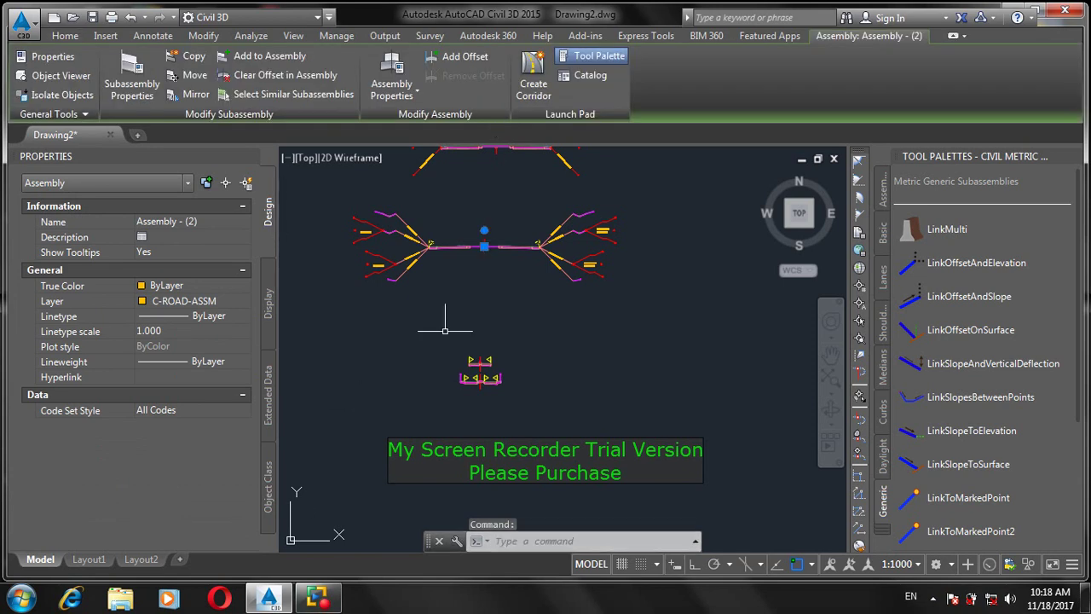
# Clear the assembly selection and examine the road assemblies, including the side slope branches of the lower one
pyautogui.press('Escape')
pyautogui.press('Escape')
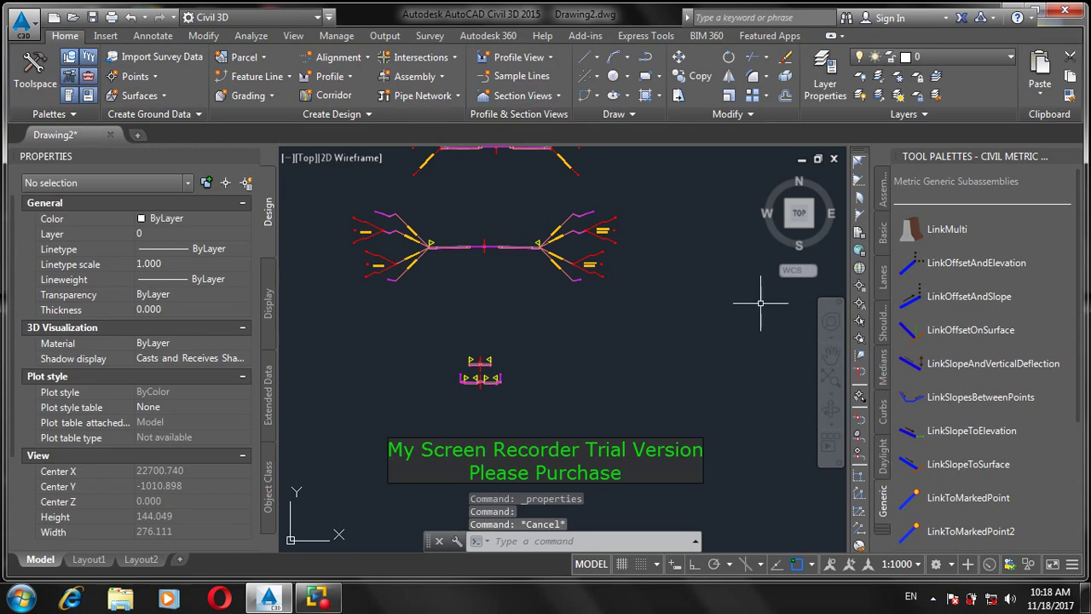
pyautogui.scroll(-4, 742, 309)
pyautogui.scroll(4, 742, 309)
pyautogui.scroll(-2, 741, 310)
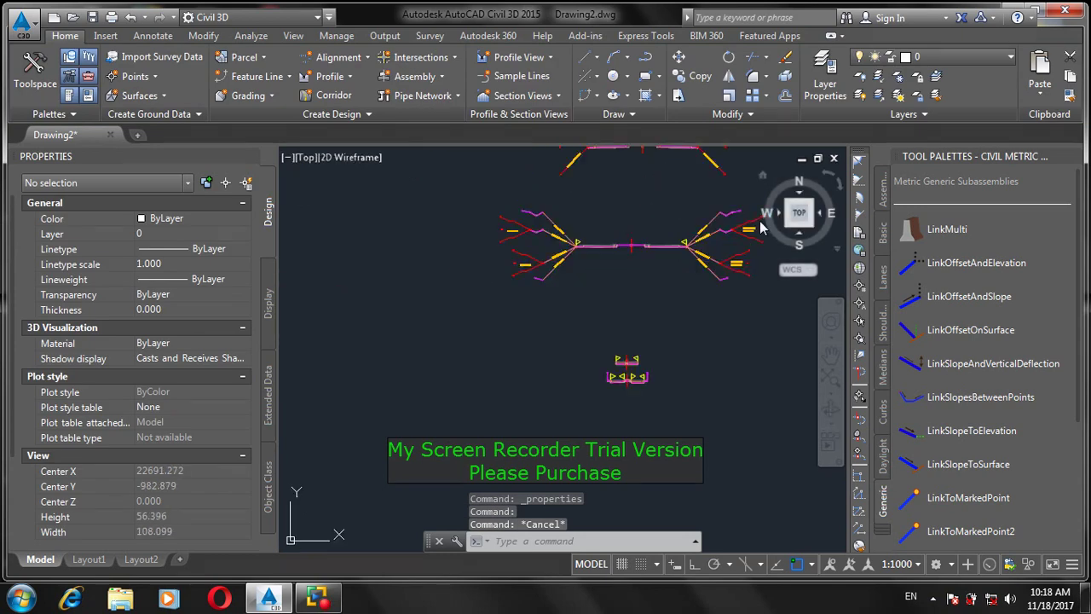
pyautogui.scroll(5, 639, 207)
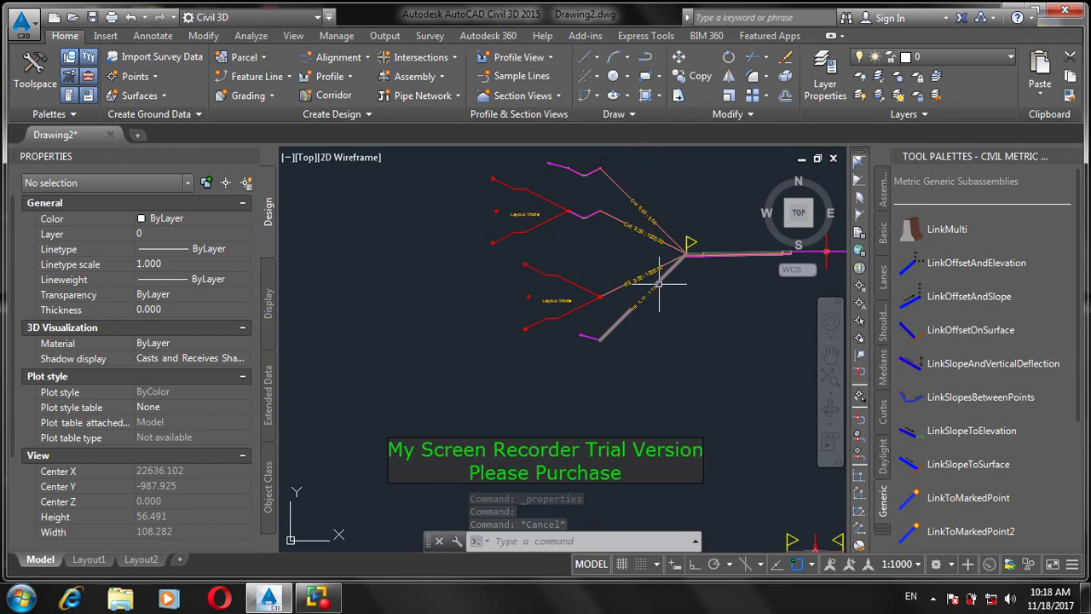
pyautogui.scroll(-2, 659, 283)
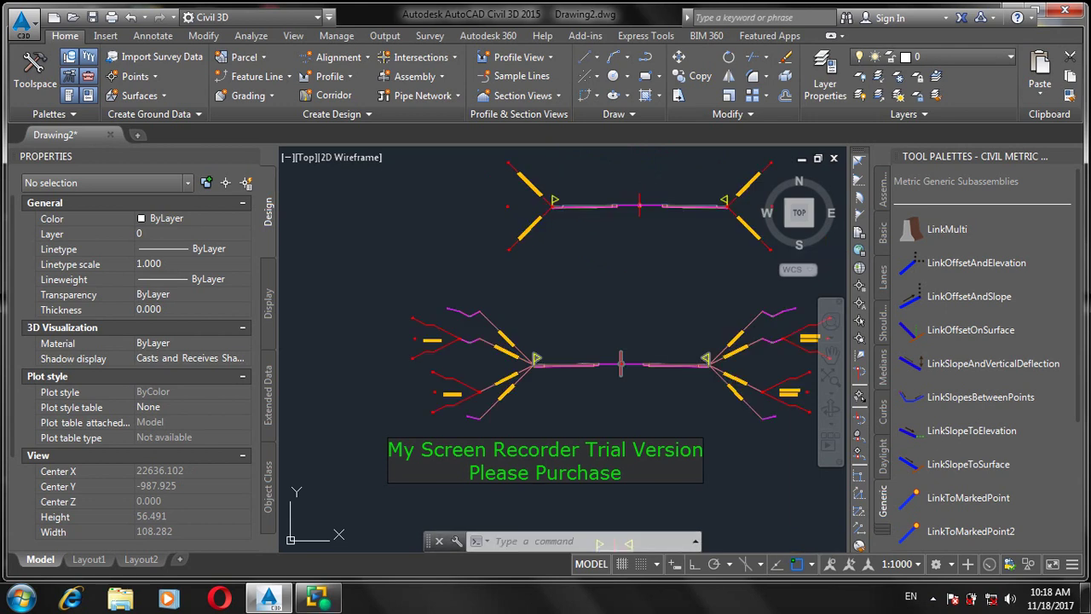
# Draw a large circle around the group of assemblies to mark their location in the drawing
pyautogui.scroll(-20, 656, 421)
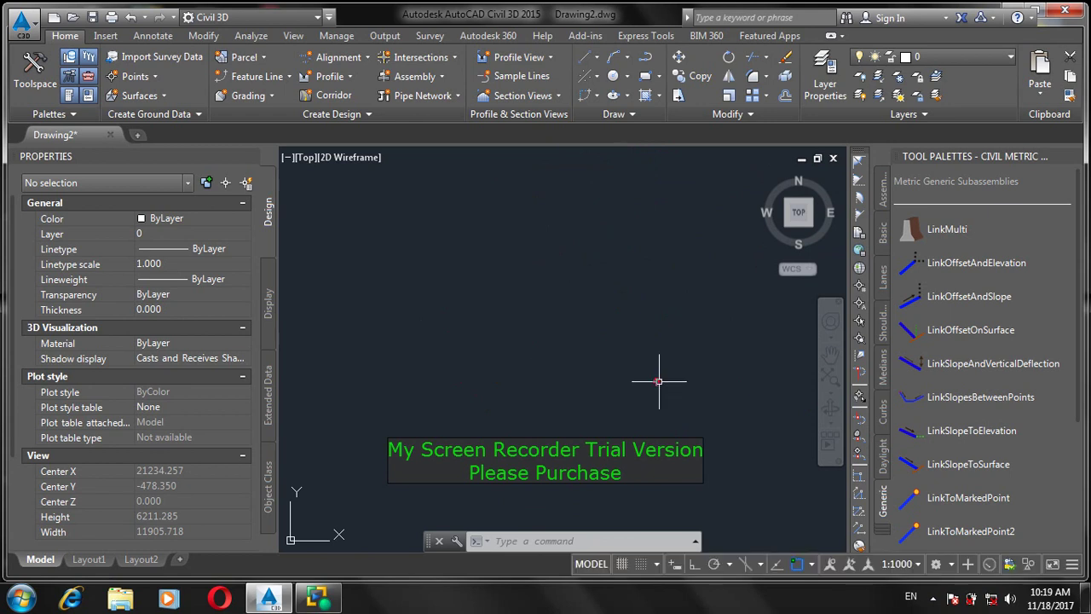
pyautogui.write('c')
pyautogui.press('Return')
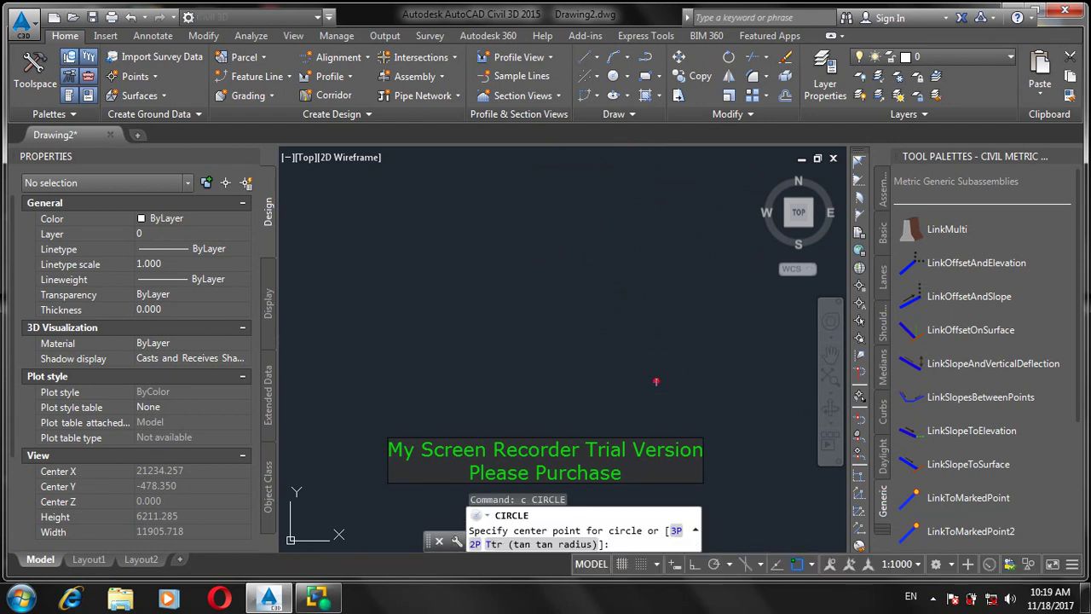
pyautogui.click(663, 371)
pyautogui.click(786, 355)
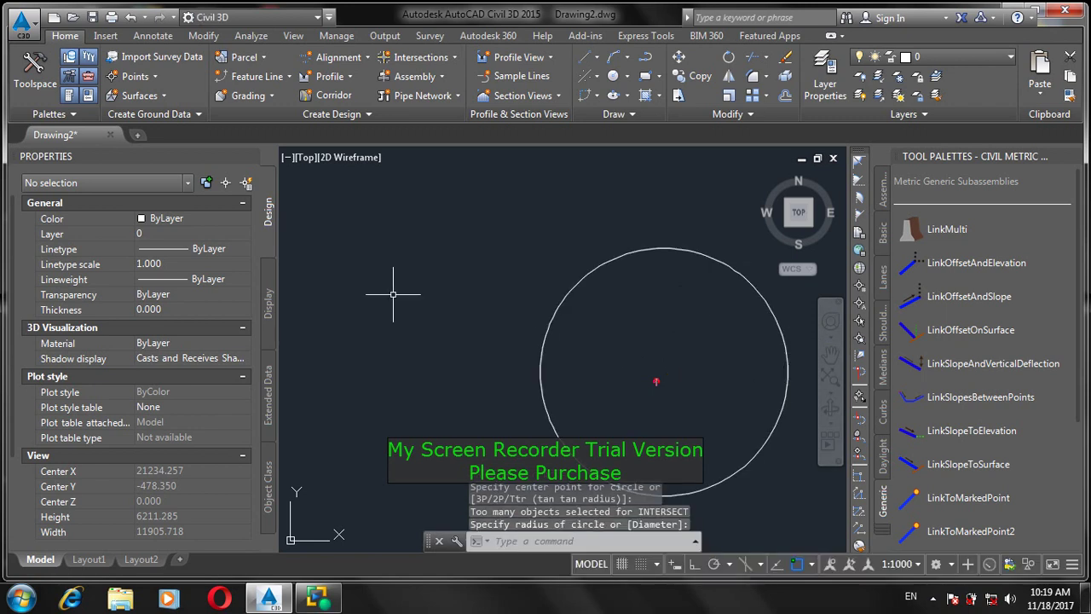
# Regenerate the drawing model
pyautogui.write('r')
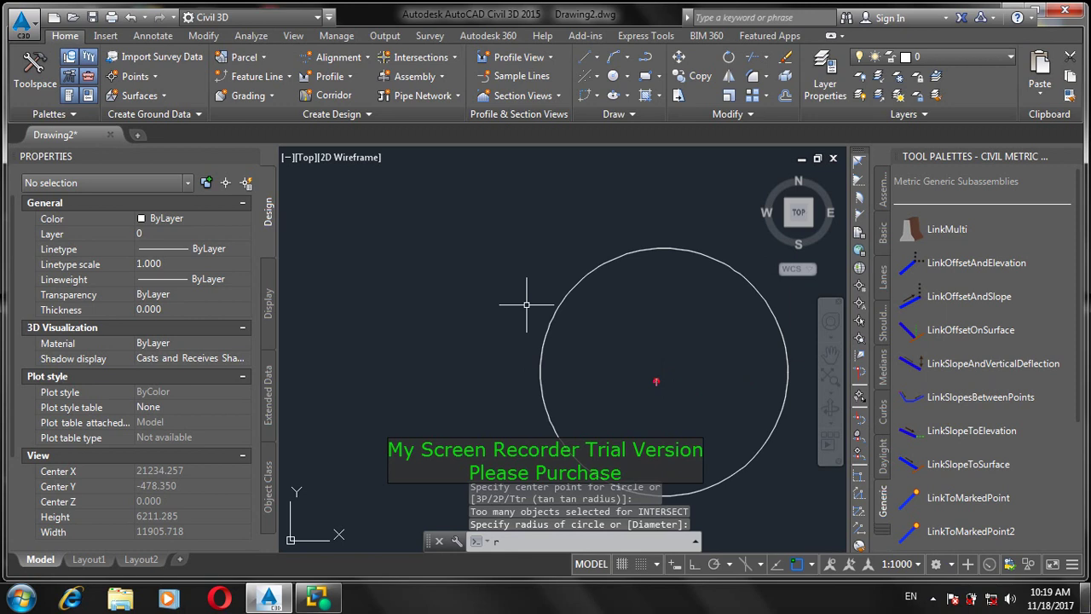
pyautogui.press('Escape')
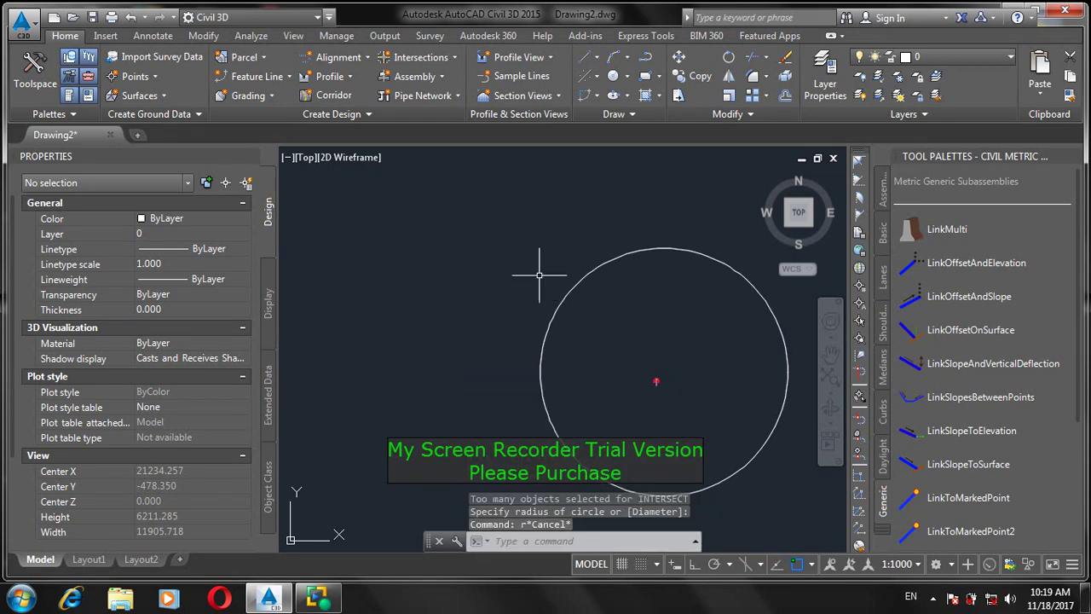
pyautogui.scroll(-2, 424, 281)
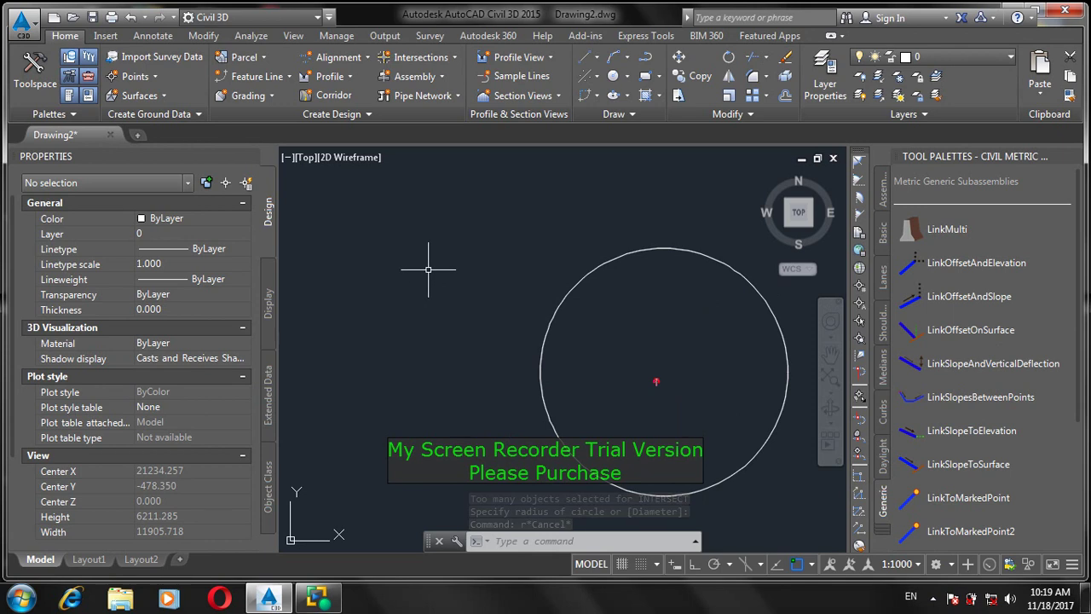
pyautogui.write('re')
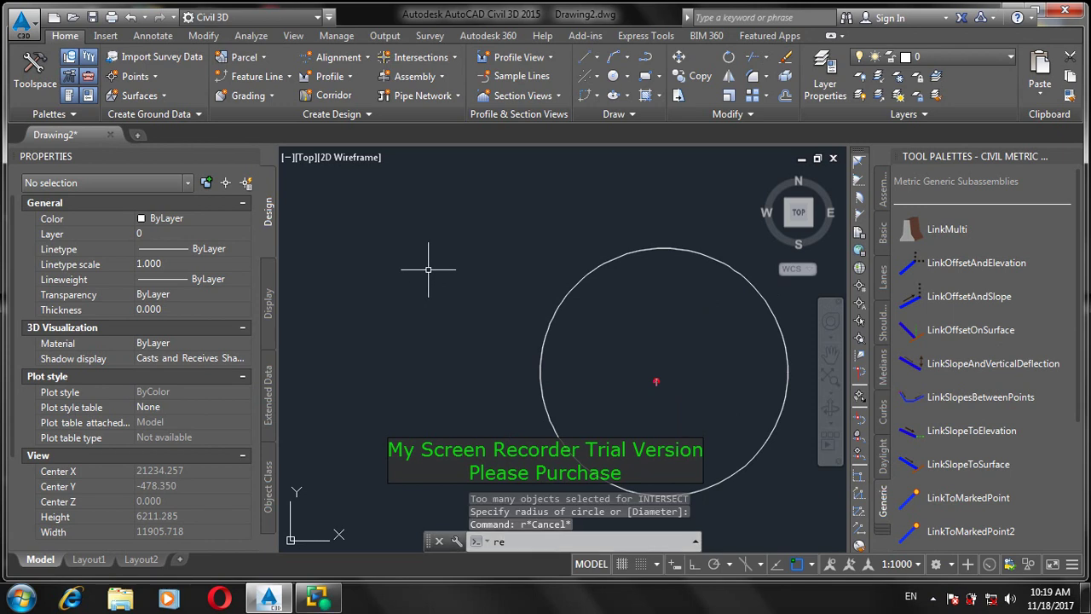
pyautogui.press('Return')
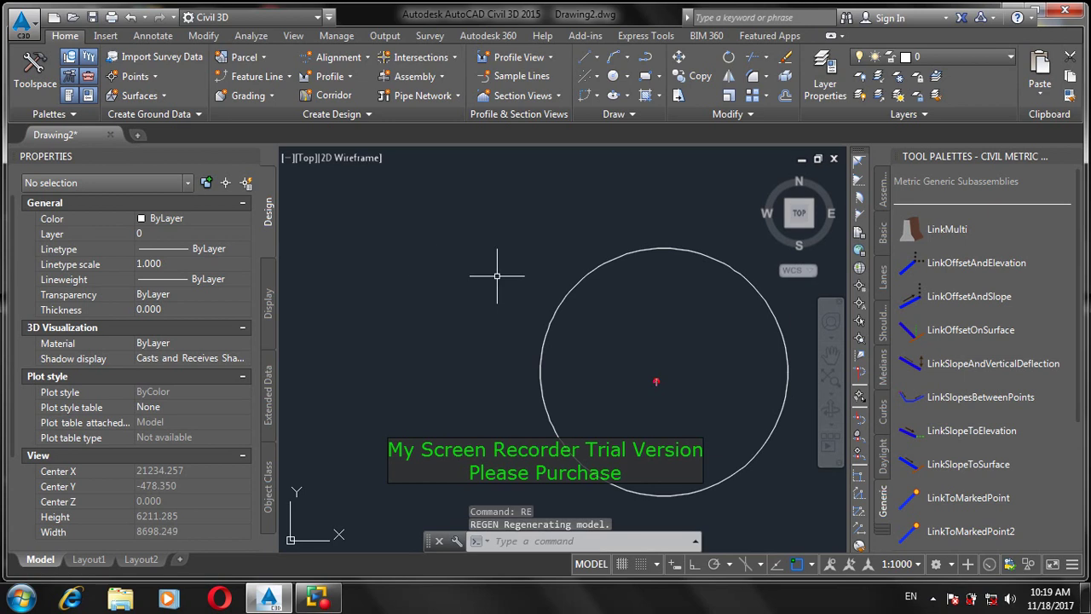
# Close the Properties and Tool Palettes windows and show the Toolspace beside the contour surface with the road alignment
pyautogui.scroll(-8, 503, 276)
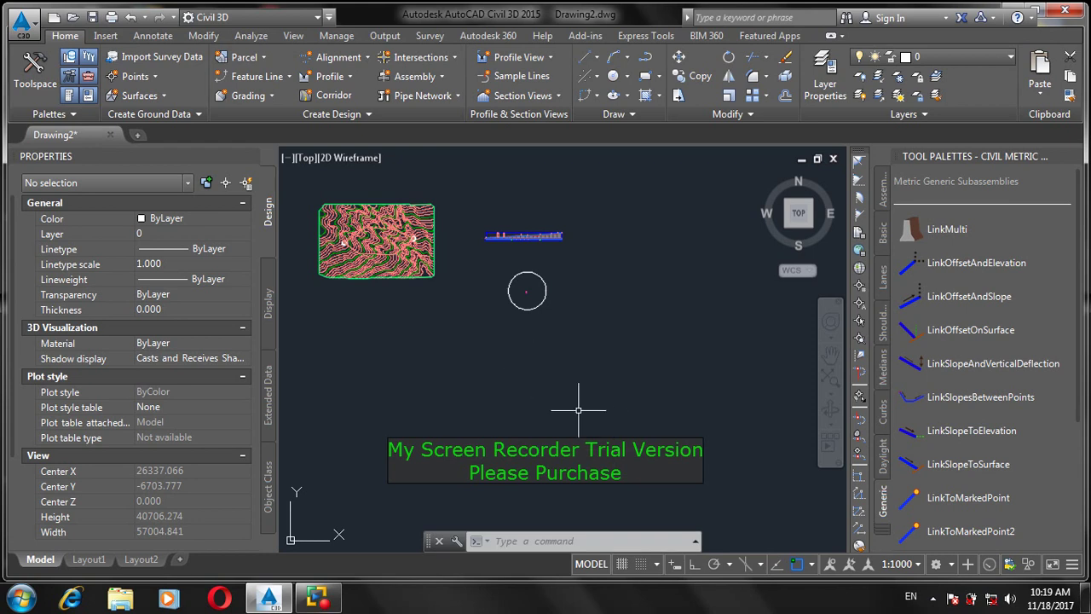
pyautogui.scroll(10, 527, 291)
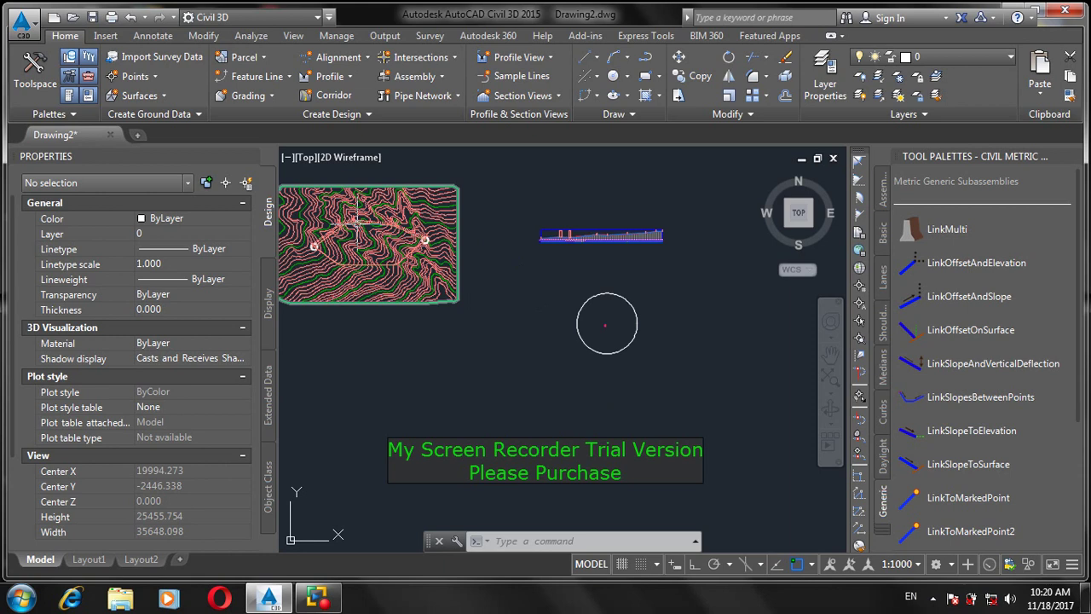
pyautogui.scroll(-4, 517, 256)
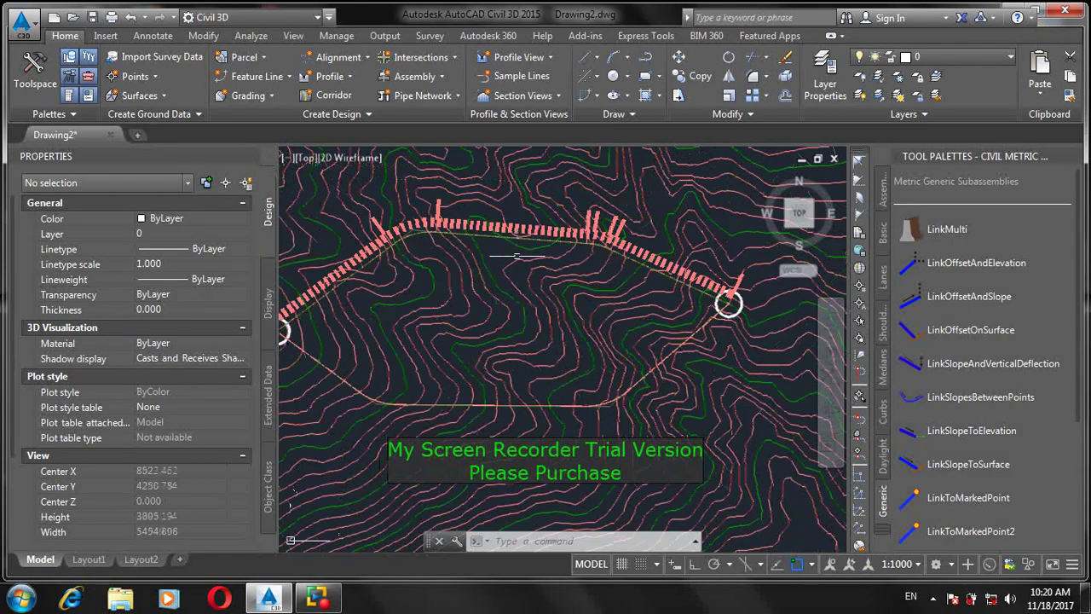
pyautogui.click(250, 156)
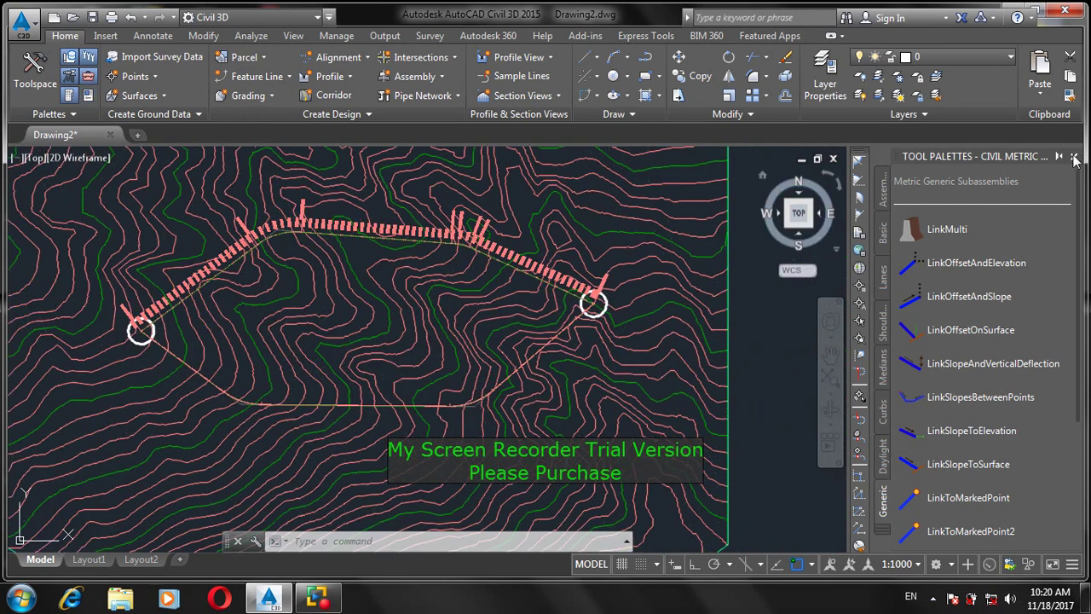
pyautogui.click(1071, 156)
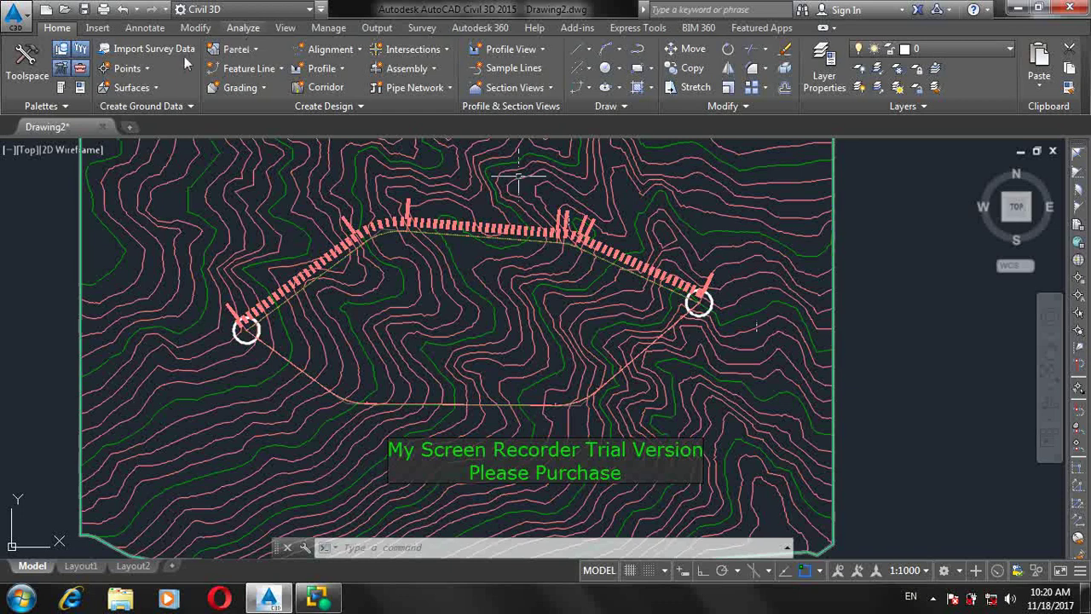
pyautogui.scroll(-2, 313, 366)
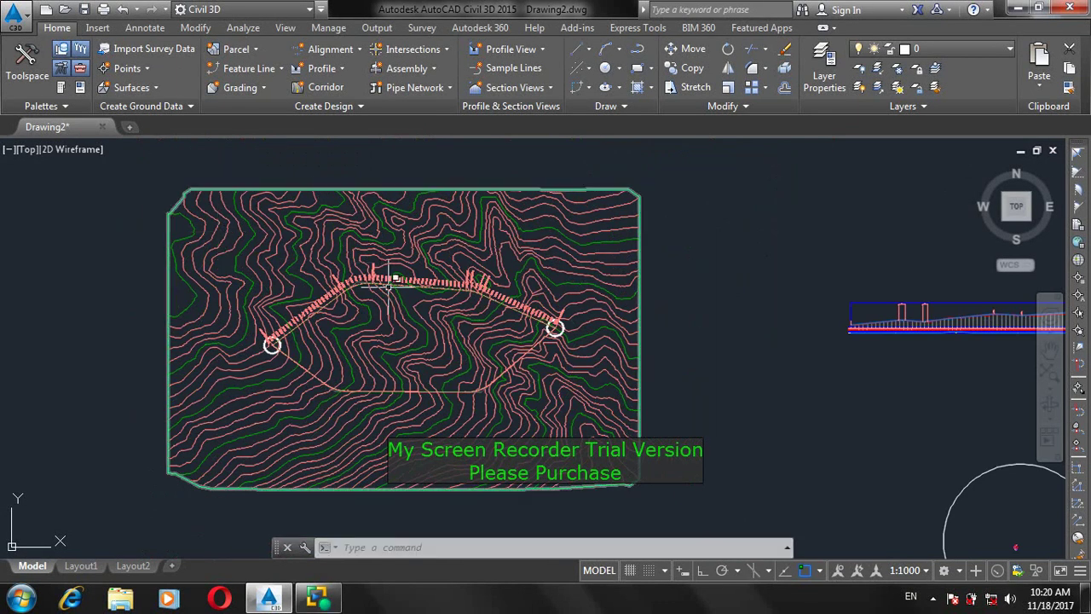
pyautogui.scroll(3, 371, 275)
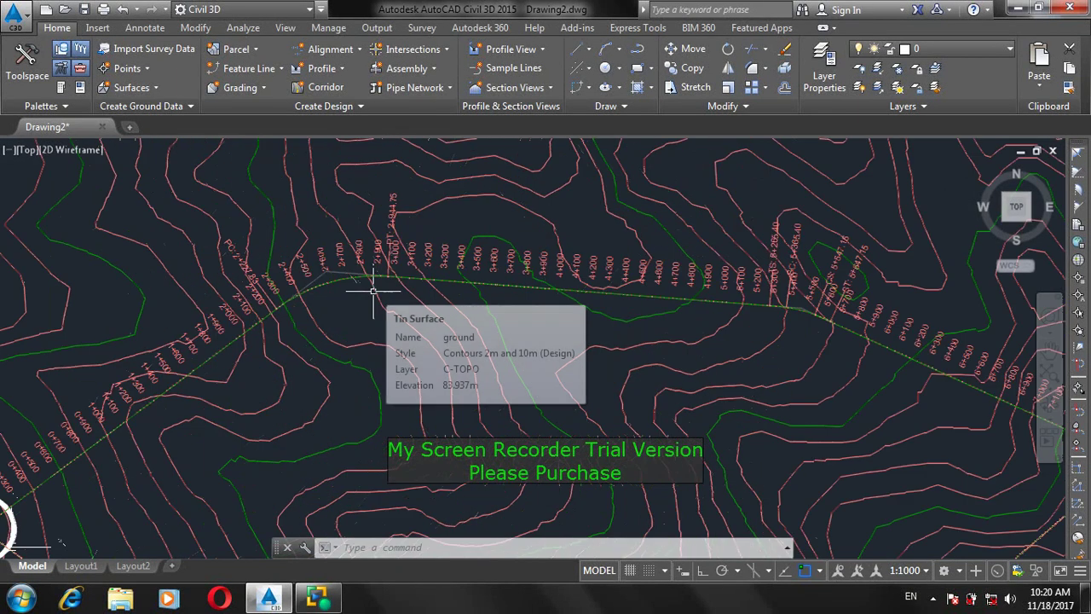
pyautogui.click(30, 75)
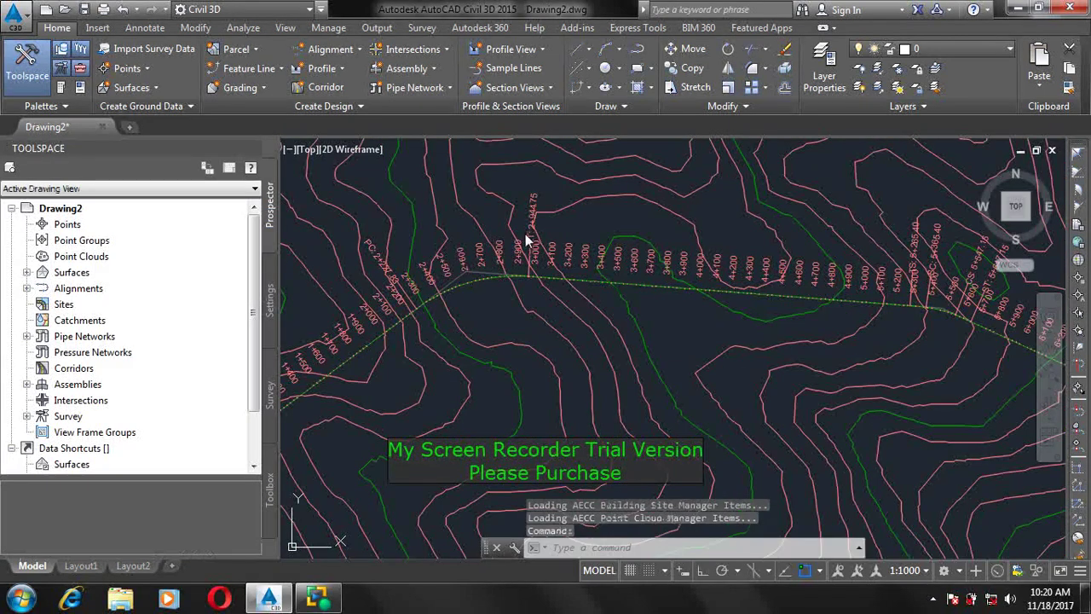
# Start creating a corridor from the upper road alignment, keeping RD-01 as the corridor's alignment
pyautogui.click(497, 306)
pyautogui.press('Escape')
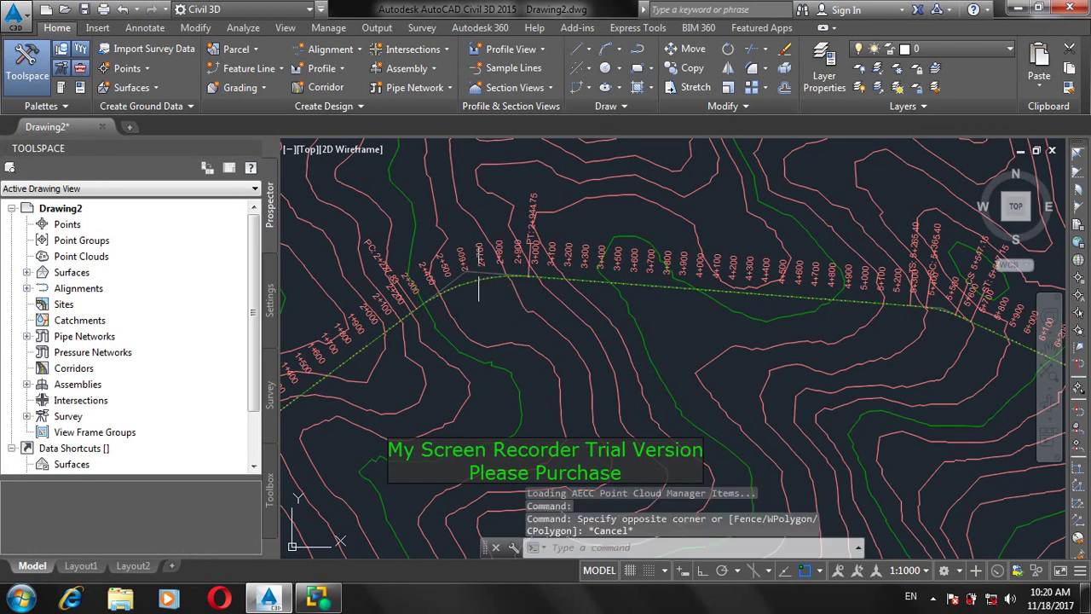
pyautogui.scroll(5, 492, 305)
pyautogui.scroll(2, 497, 307)
pyautogui.click(494, 310)
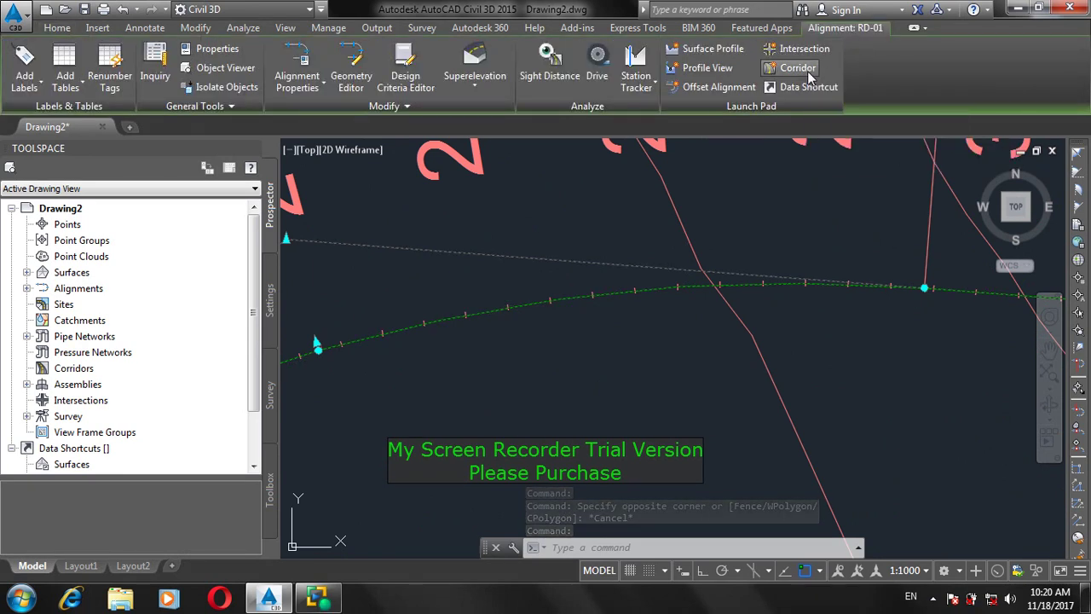
pyautogui.click(797, 63)
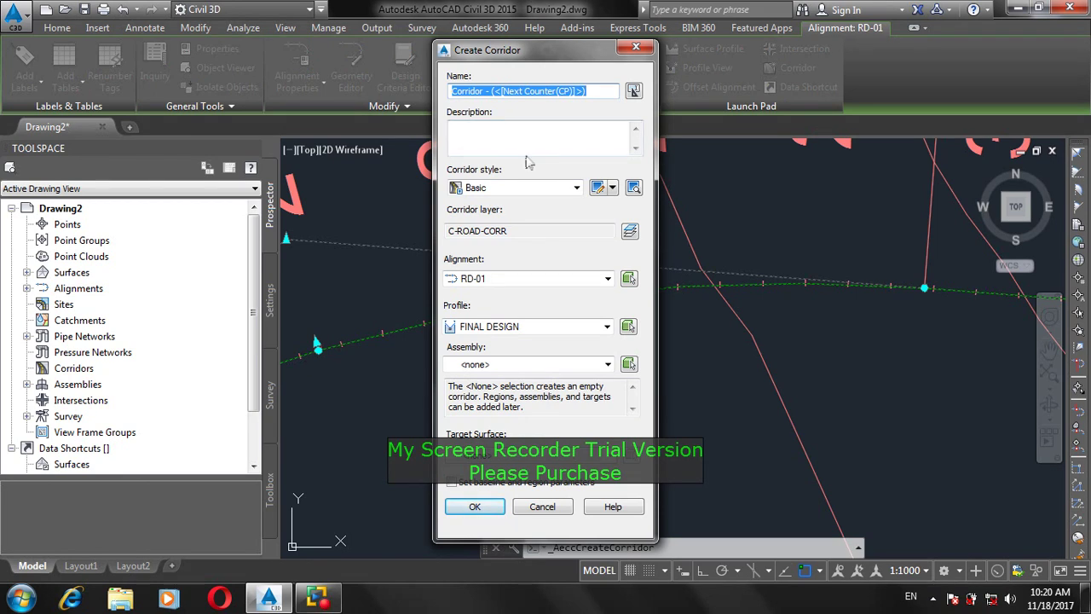
pyautogui.click(546, 277)
pyautogui.click(546, 277)
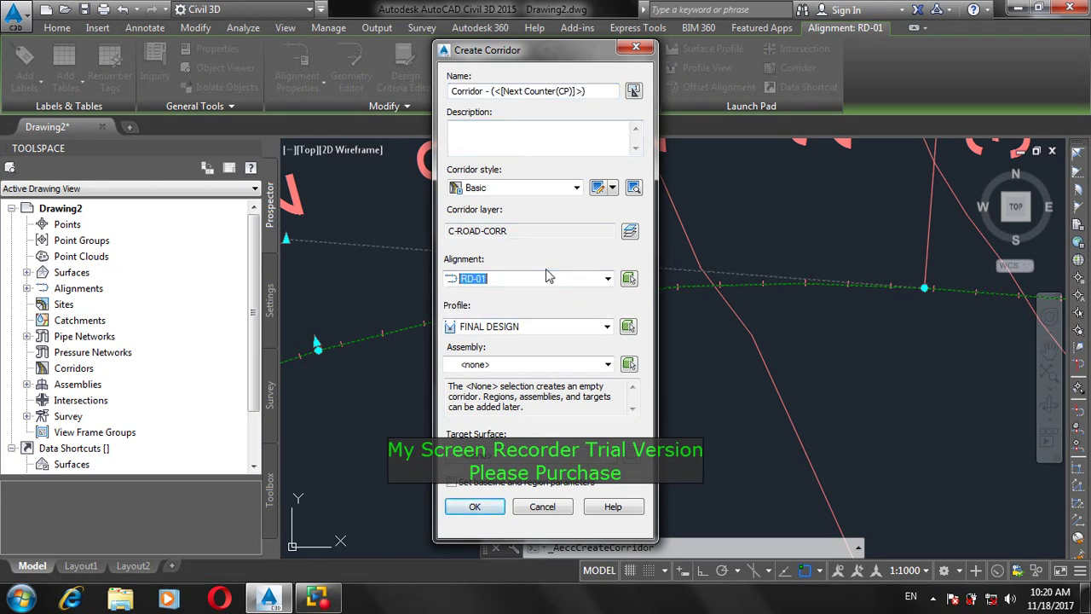
# Choose FINAL DESIGN as the corridor's profile and Assembly - (1) as its assembly
pyautogui.click(524, 327)
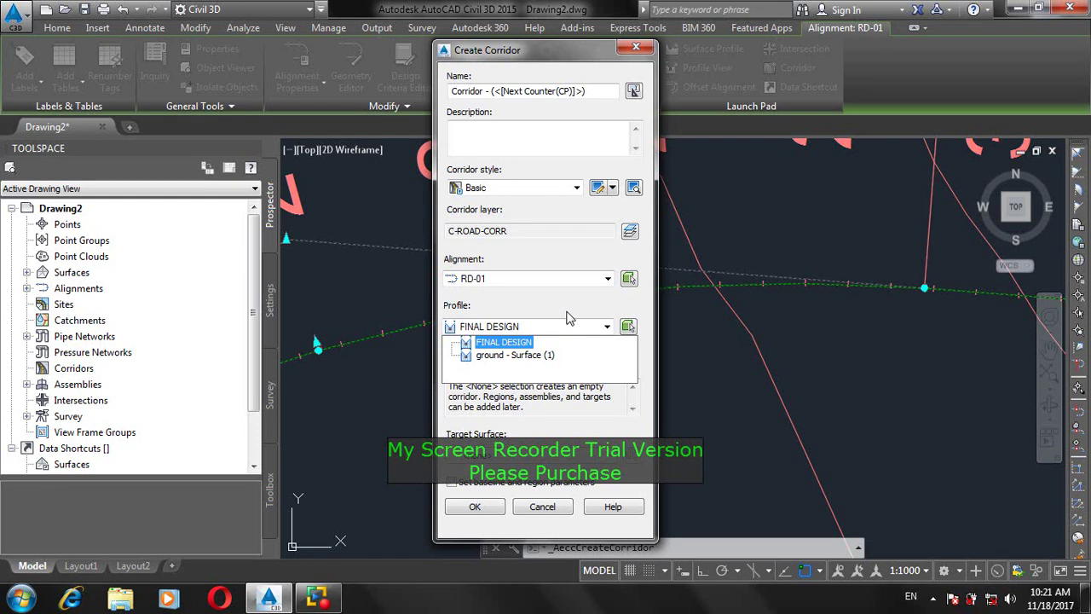
pyautogui.click(509, 341)
pyautogui.click(520, 365)
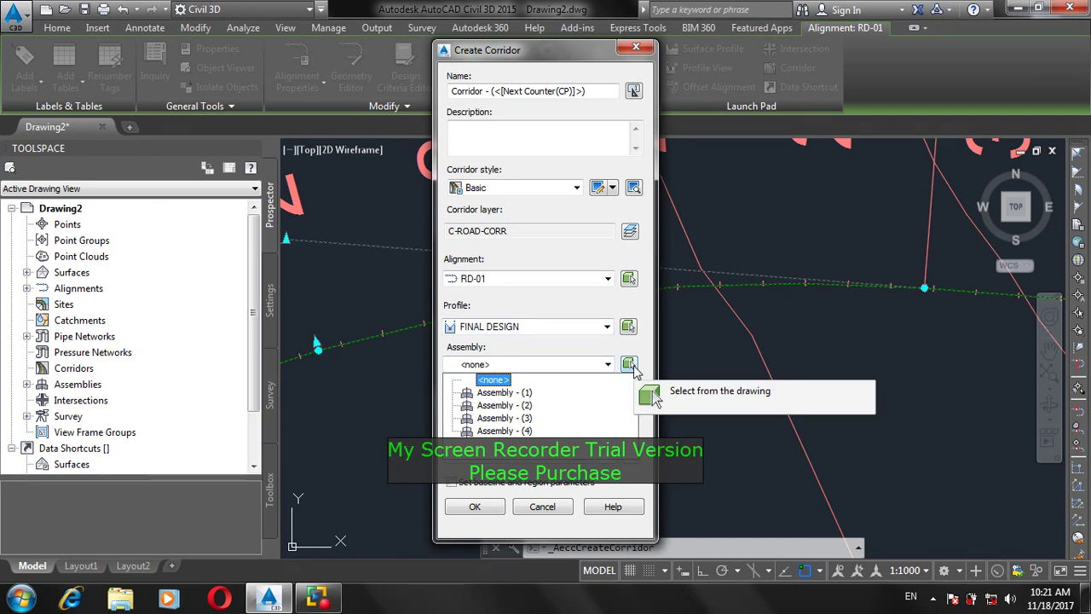
pyautogui.click(519, 401)
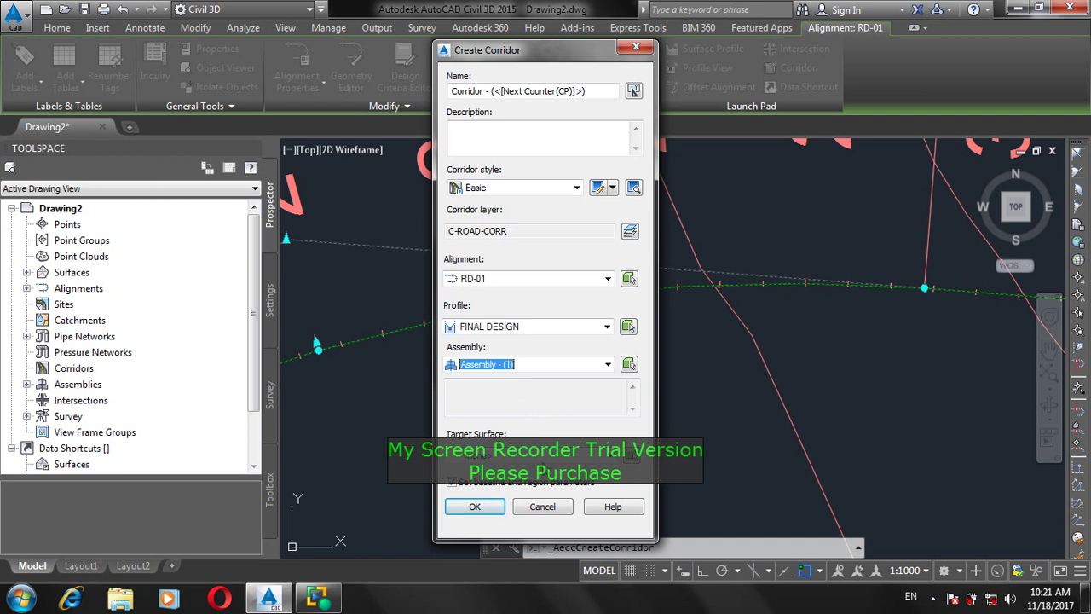
# Set the corridor's target surface to ground, accept the baseline and region parameters, and rebuild the corridor
pyautogui.click(544, 458)
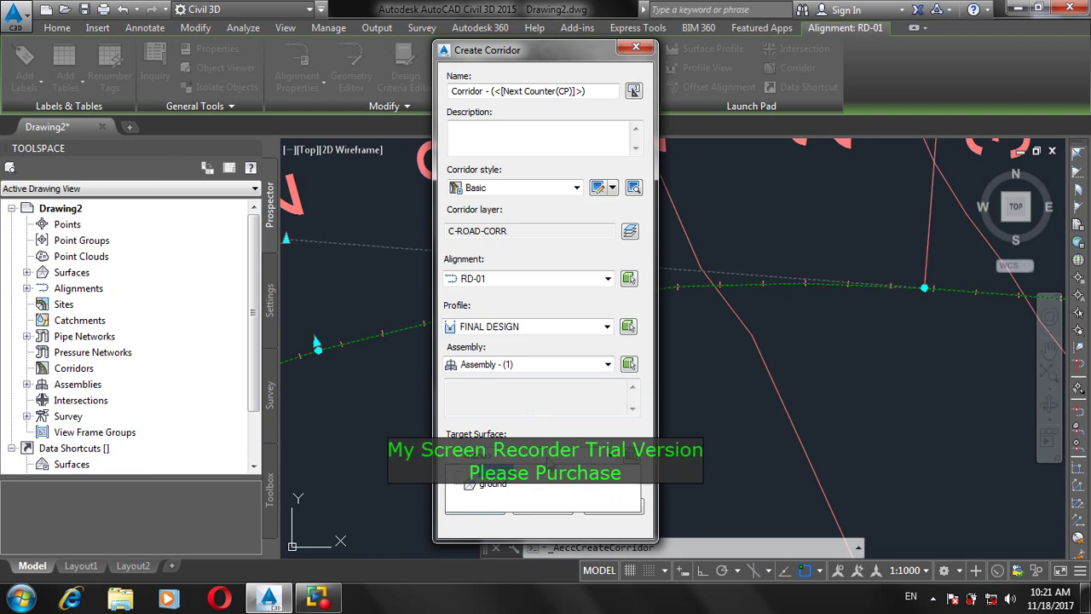
pyautogui.click(492, 483)
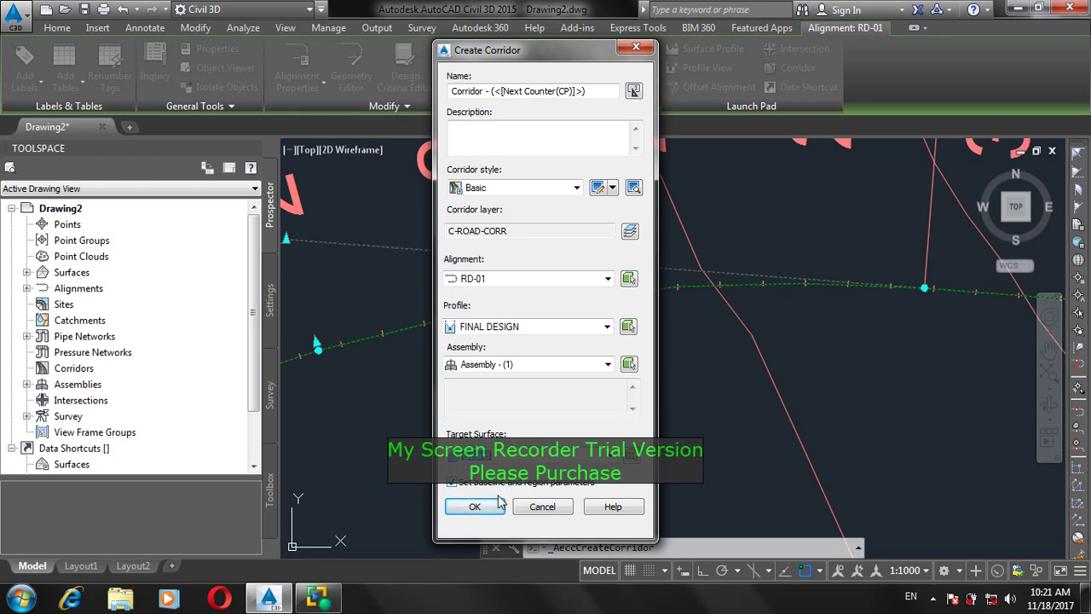
pyautogui.click(475, 506)
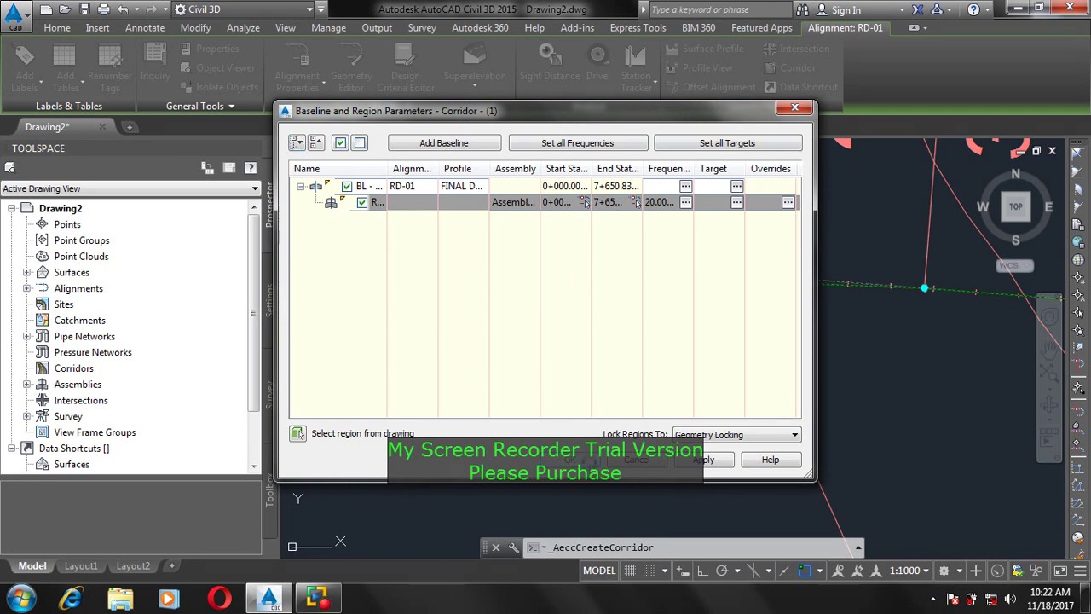
pyautogui.click(569, 459)
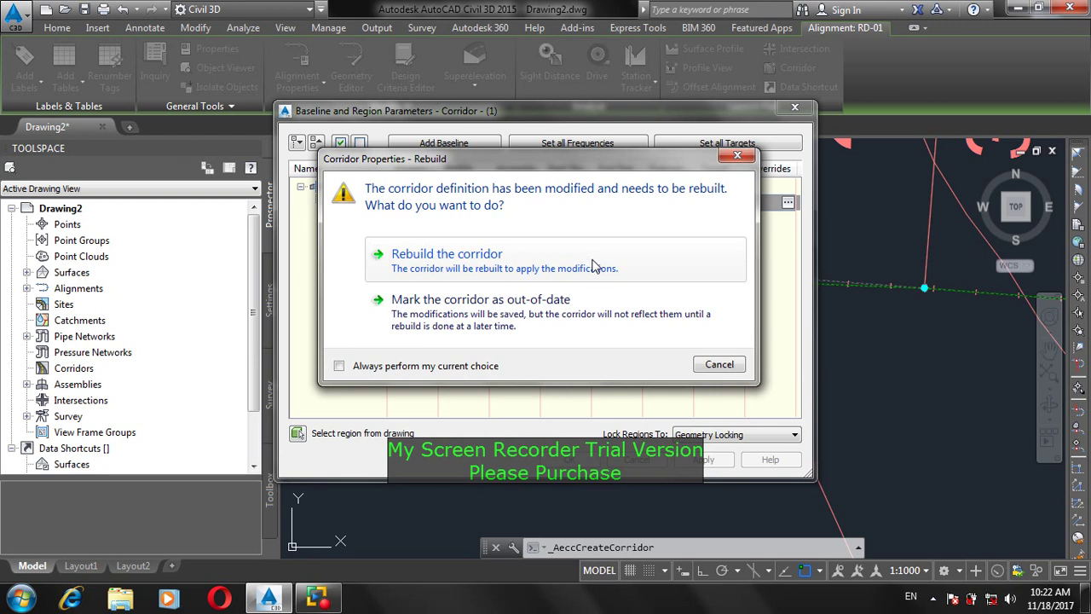
pyautogui.click(594, 265)
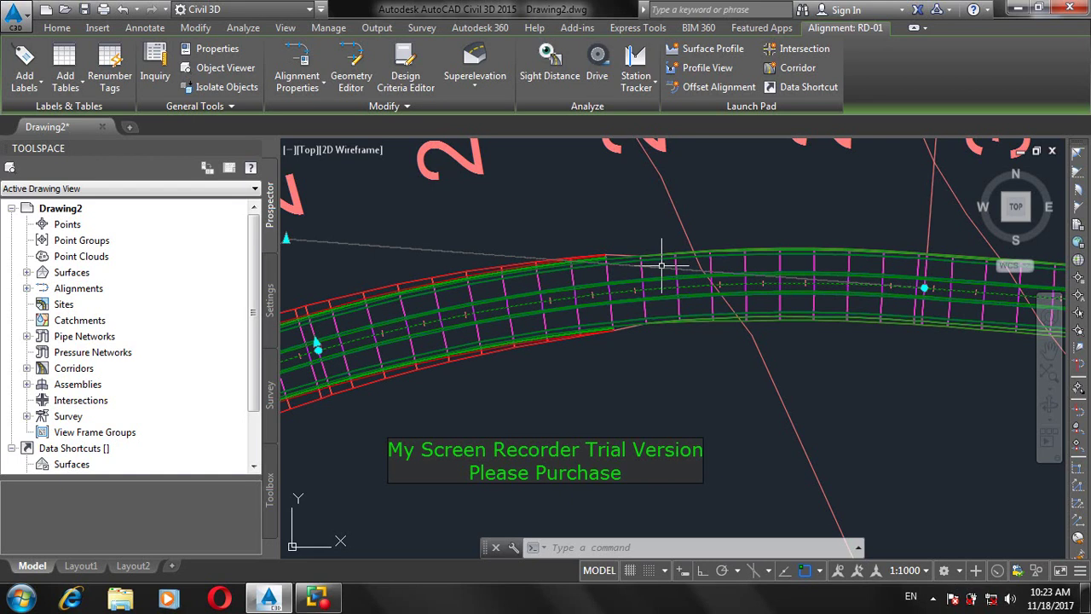
# Inspect the finished corridor along the whole alignment and clear the alignment selection
pyautogui.scroll(-6, 901, 264)
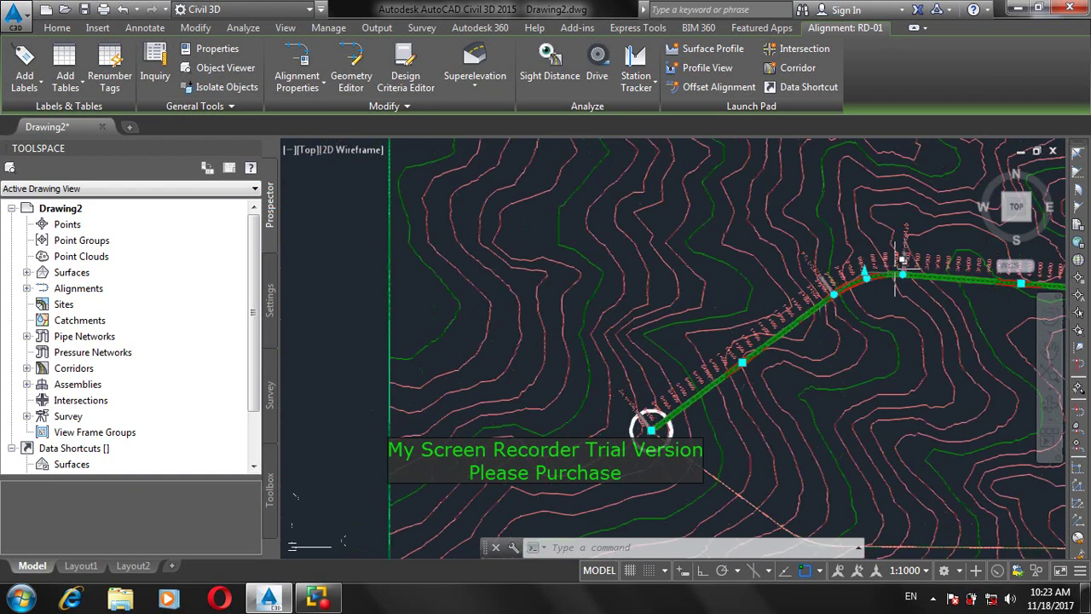
pyautogui.scroll(-4, 686, 324)
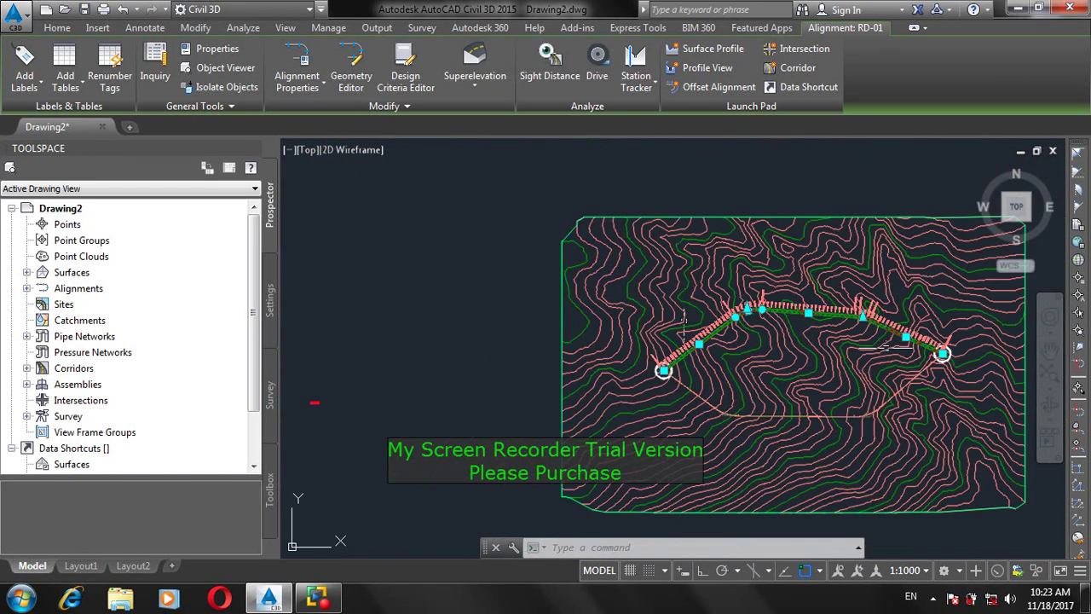
pyautogui.scroll(5, 933, 354)
pyautogui.press('Escape')
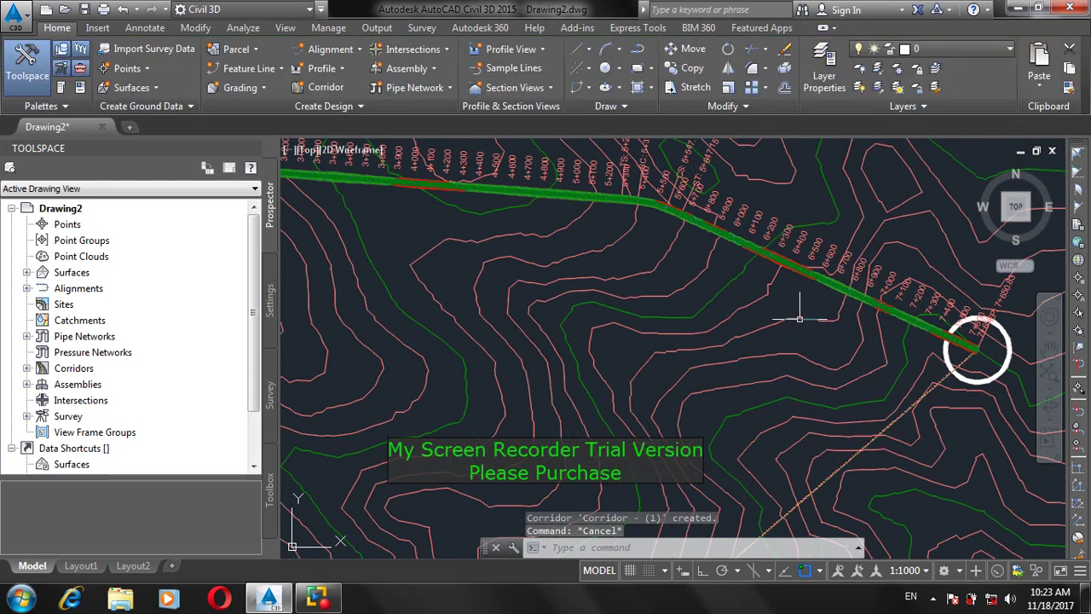
# Inspect the corridor's feature lines and section lines along its eastern stretch, including the bend near station 5+500
pyautogui.scroll(8, 800, 318)
pyautogui.scroll(-7, 774, 292)
pyautogui.scroll(6, 783, 297)
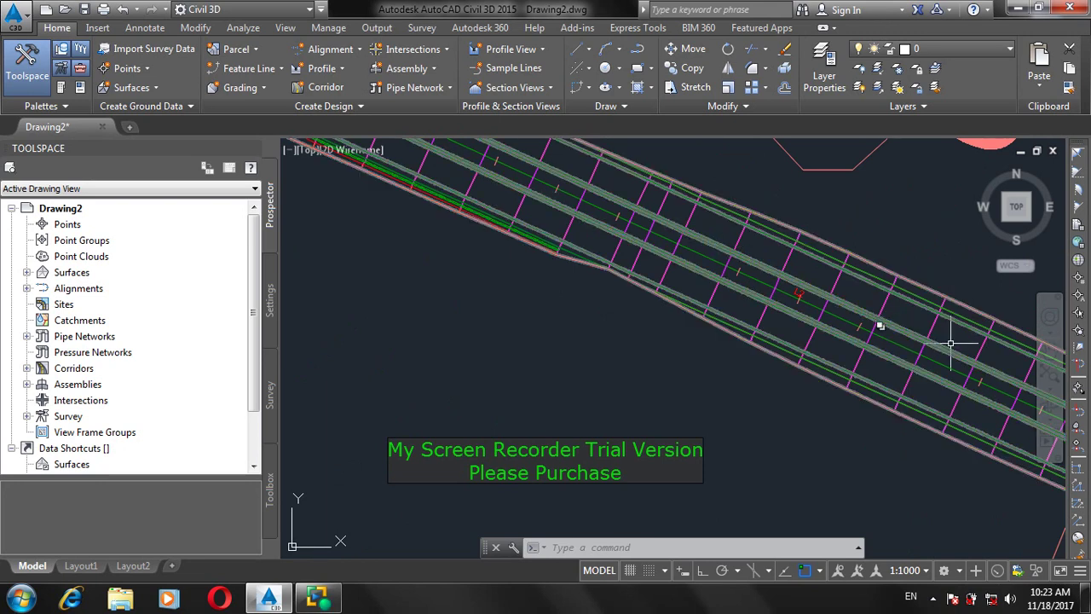
pyautogui.scroll(-2, 950, 342)
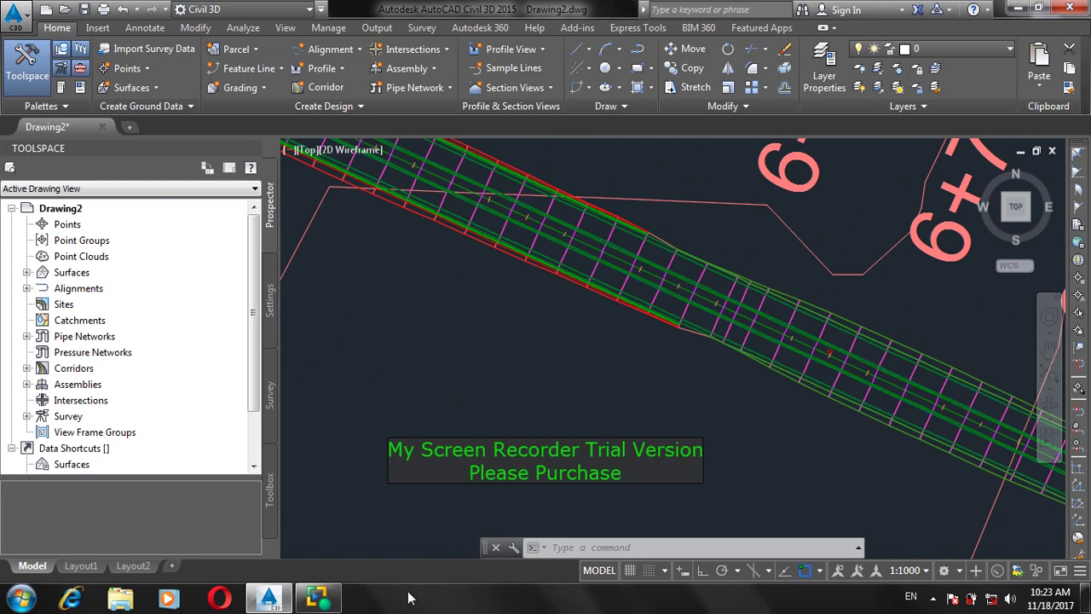
pyautogui.scroll(-4, 553, 364)
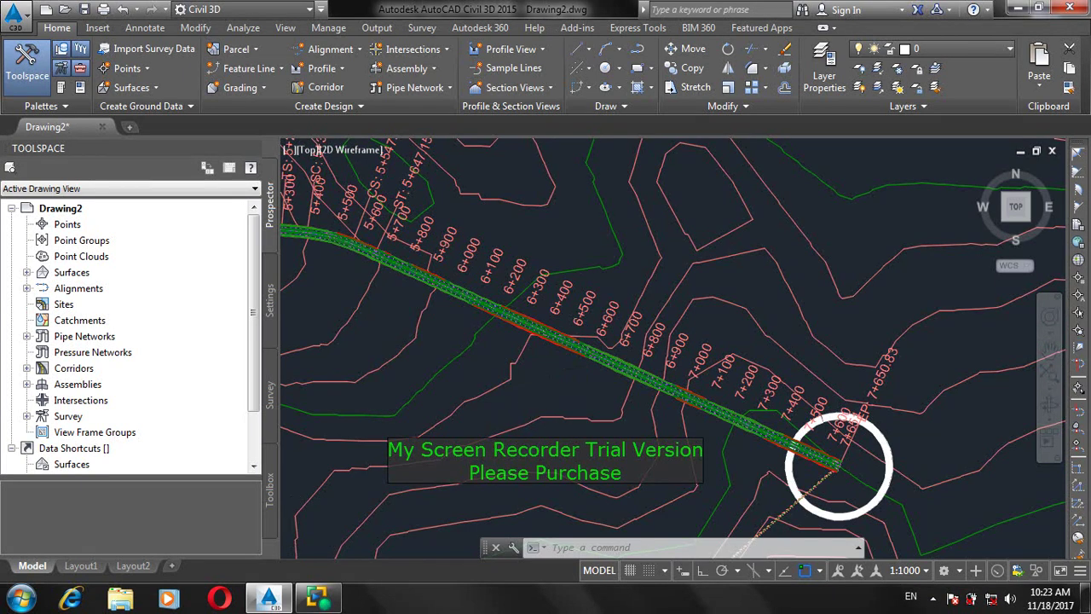
pyautogui.scroll(-5, 597, 383)
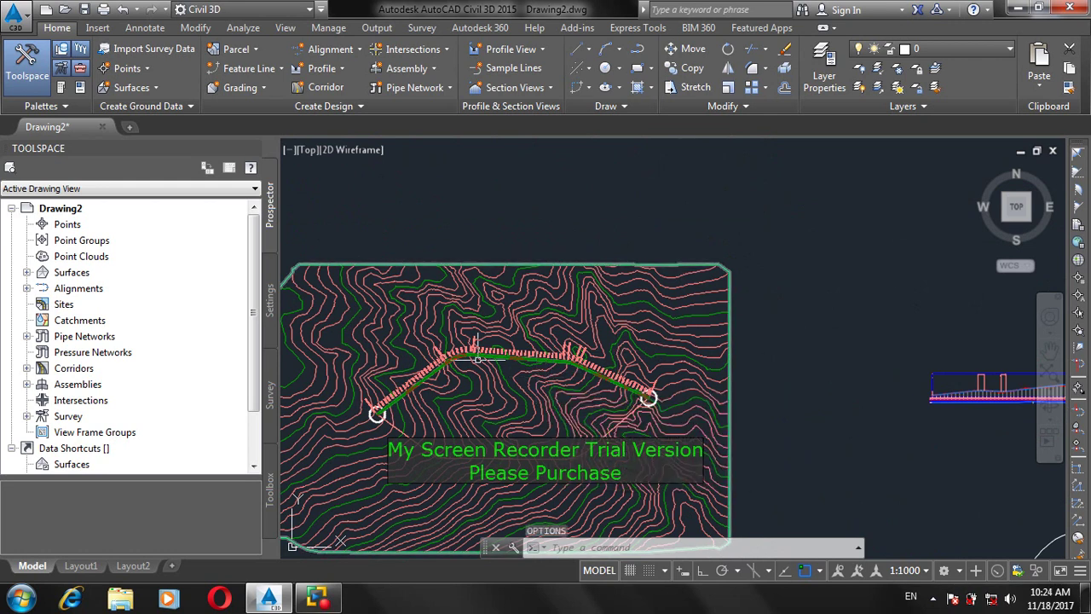
pyautogui.scroll(4, 434, 385)
pyautogui.press('Escape')
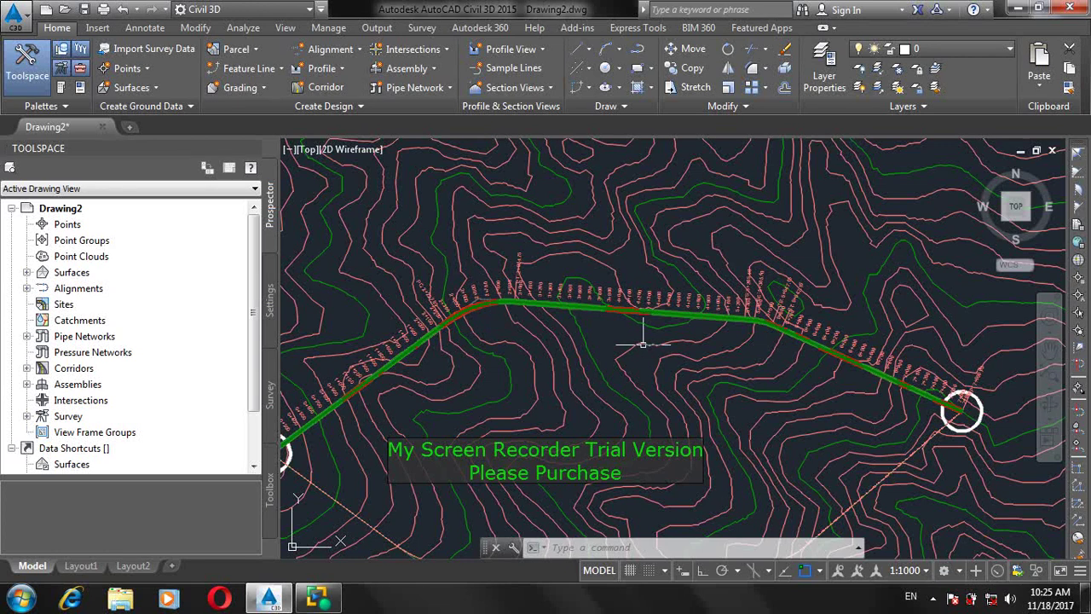
pyautogui.click(635, 306)
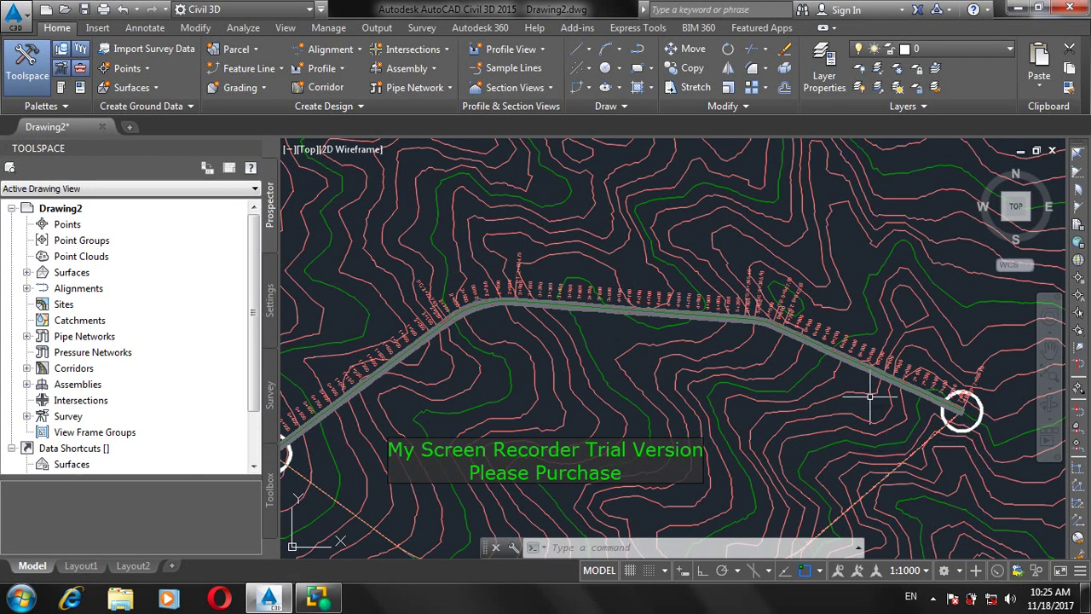
pyautogui.scroll(3, 840, 368)
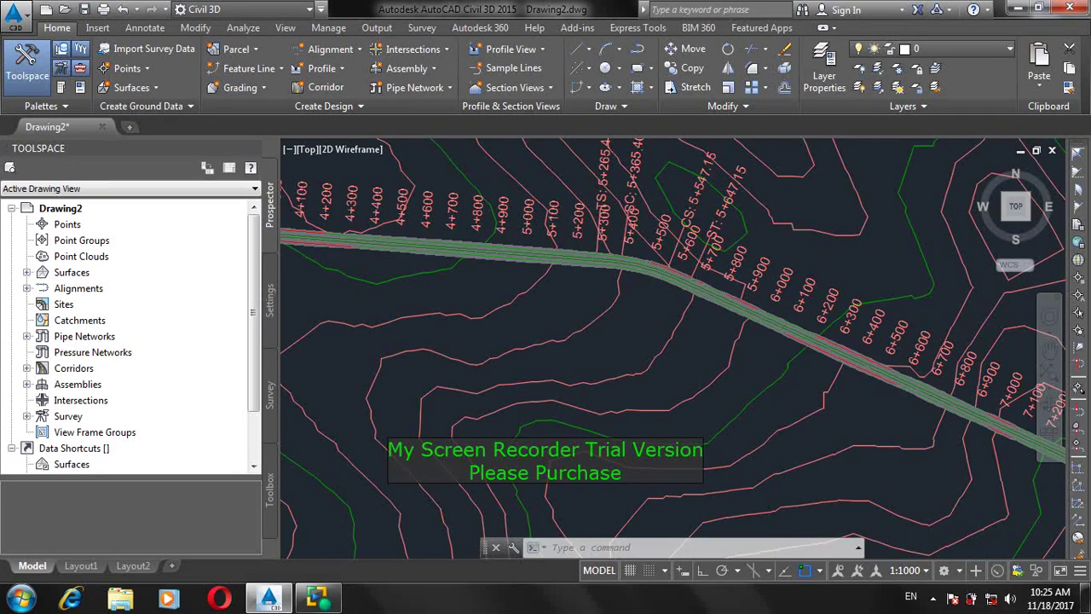
pyautogui.scroll(-5, 783, 374)
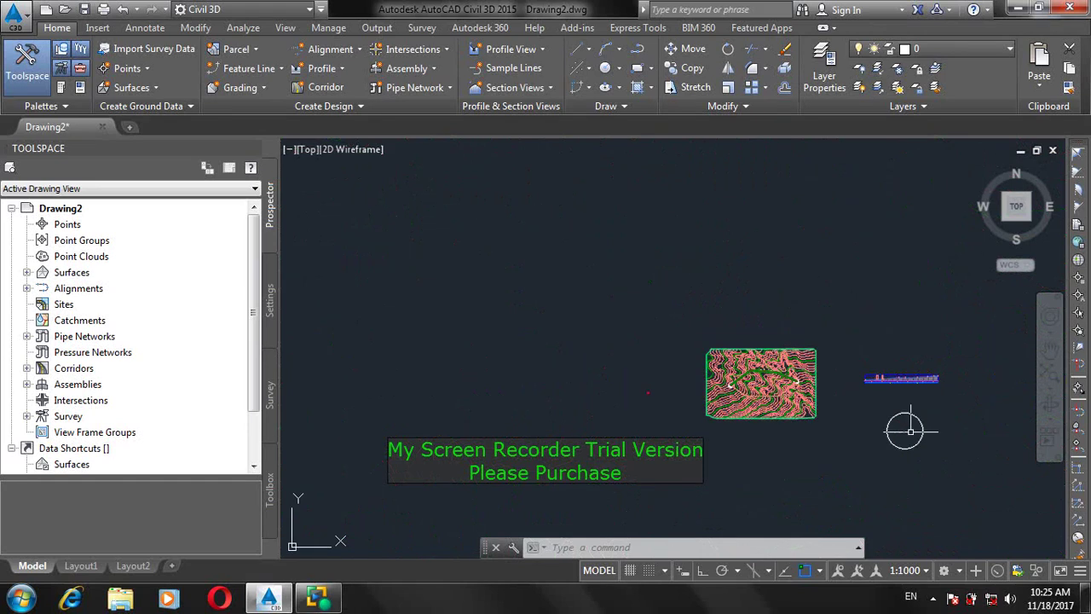
# Examine the middle assembly inside the circle, from its centre marker across the lanes to the cut and fill slopes
pyautogui.scroll(6, 904, 431)
pyautogui.scroll(-5, 879, 417)
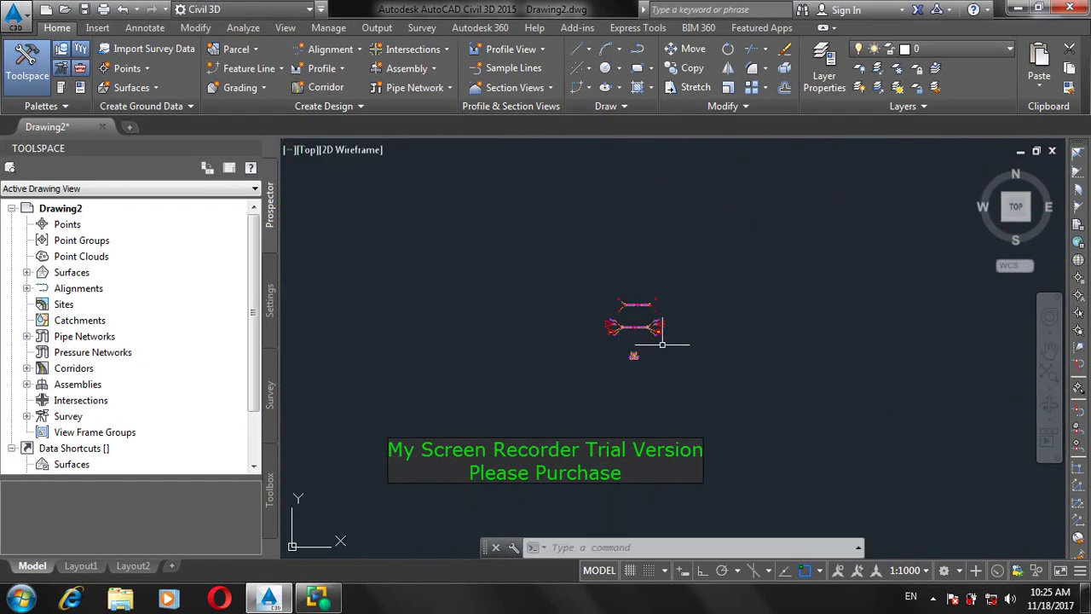
pyautogui.scroll(2, 596, 333)
pyautogui.scroll(6, 639, 330)
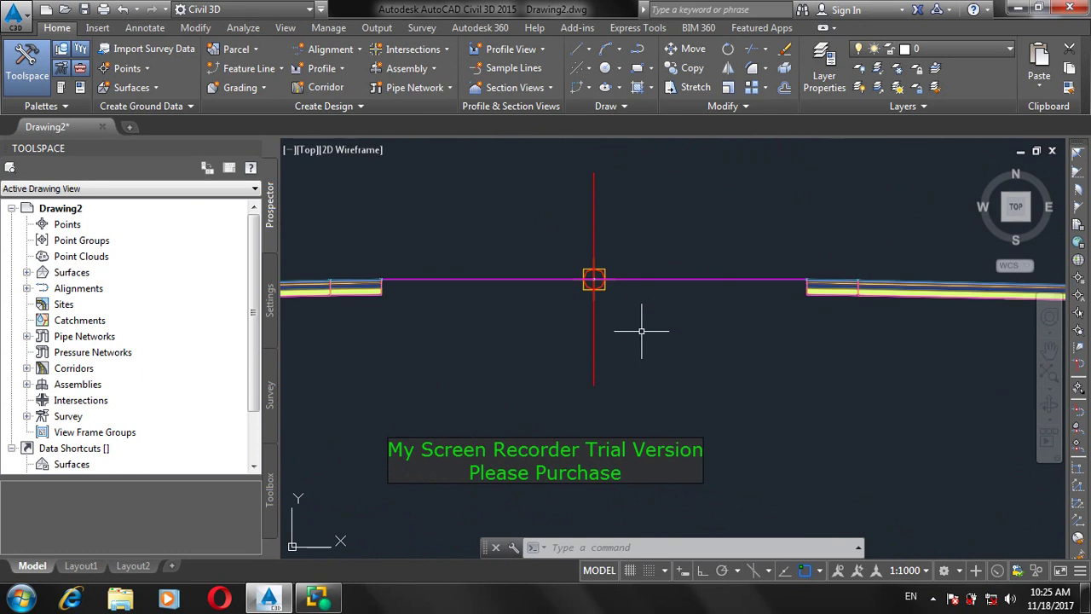
pyautogui.click(597, 280)
pyautogui.scroll(-3, 741, 364)
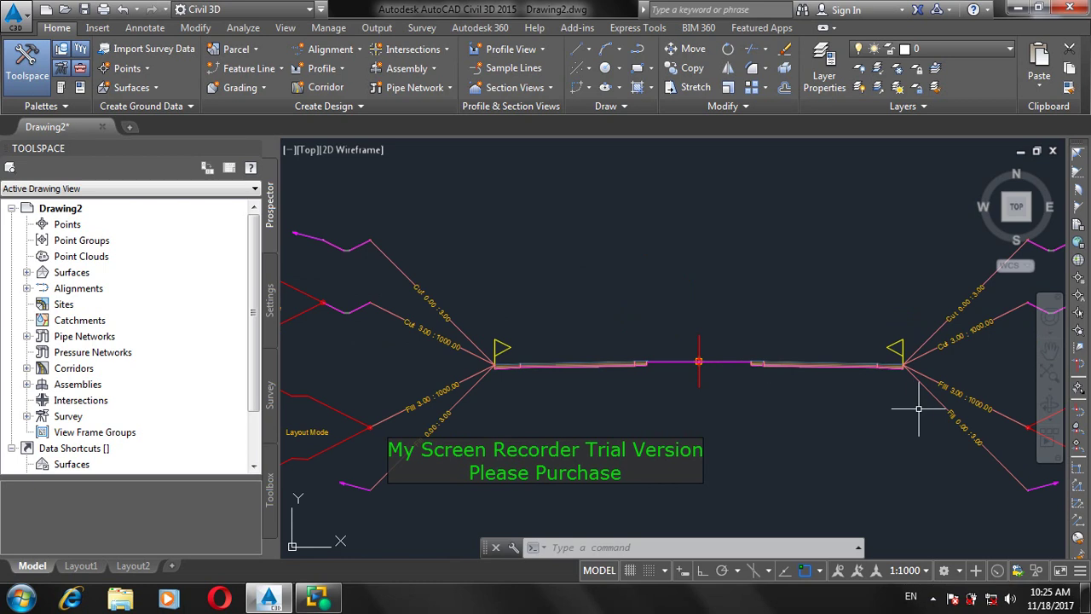
pyautogui.scroll(4, 901, 389)
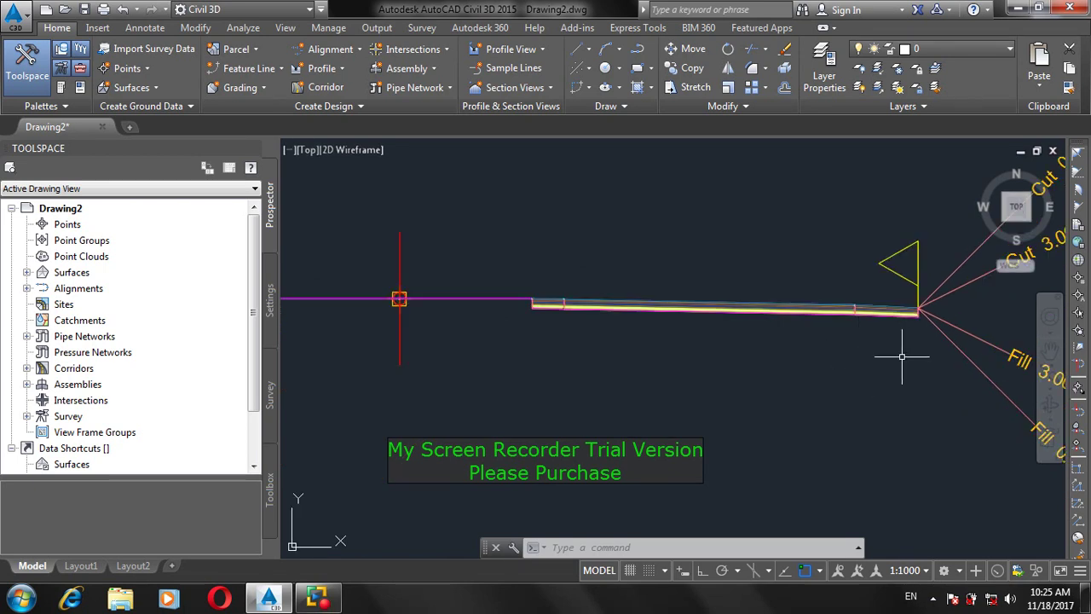
pyautogui.scroll(-2, 902, 356)
pyautogui.scroll(-5, 886, 348)
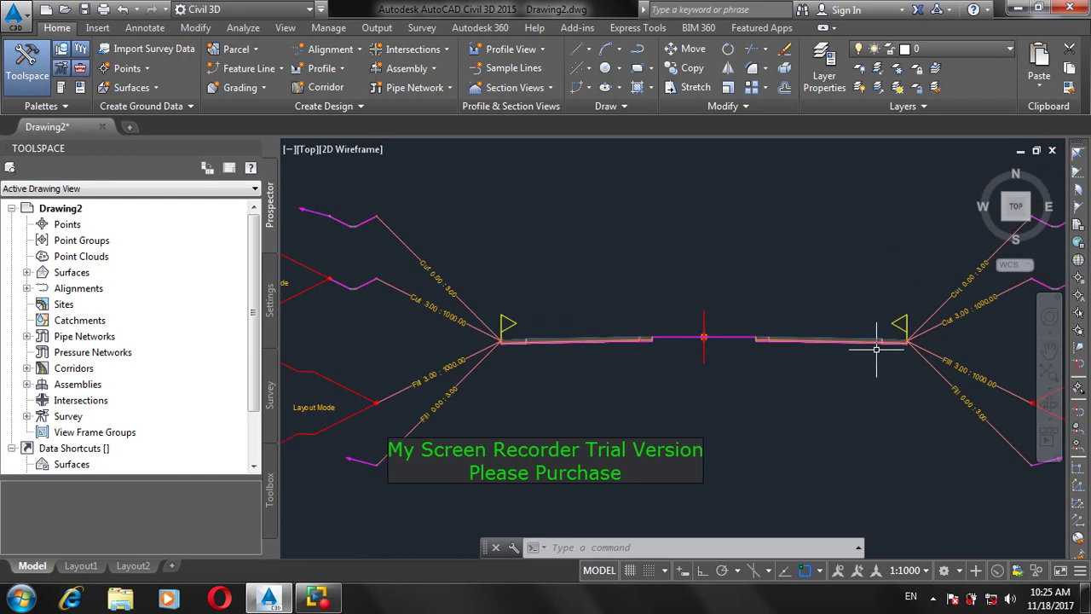
pyautogui.scroll(4, 936, 396)
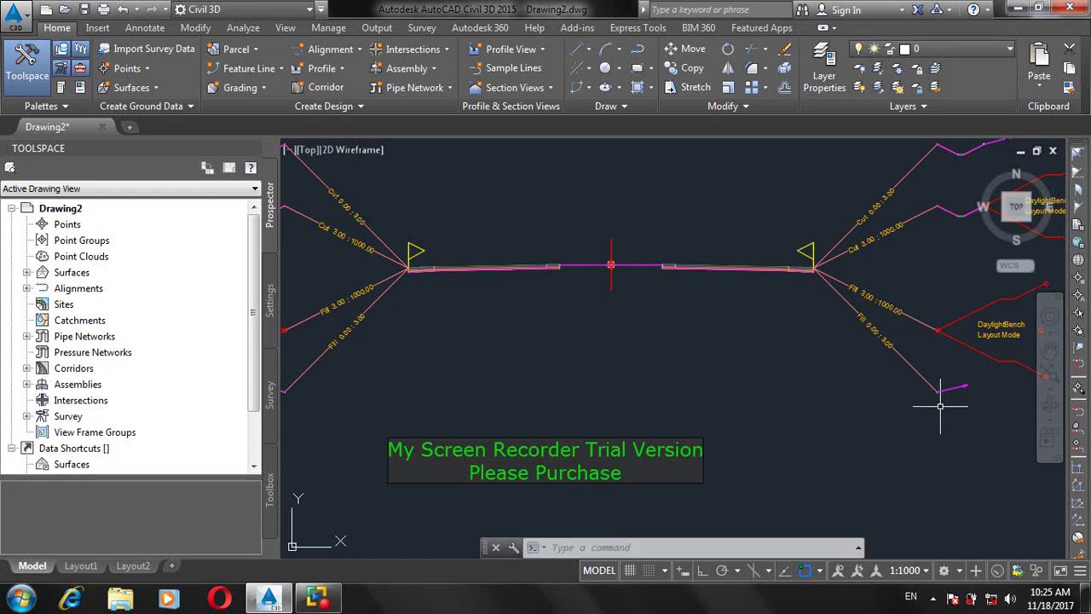
# Return to the road plan and examine the corridor's cross lines and outer edges along its western straight
pyautogui.scroll(-3, 941, 407)
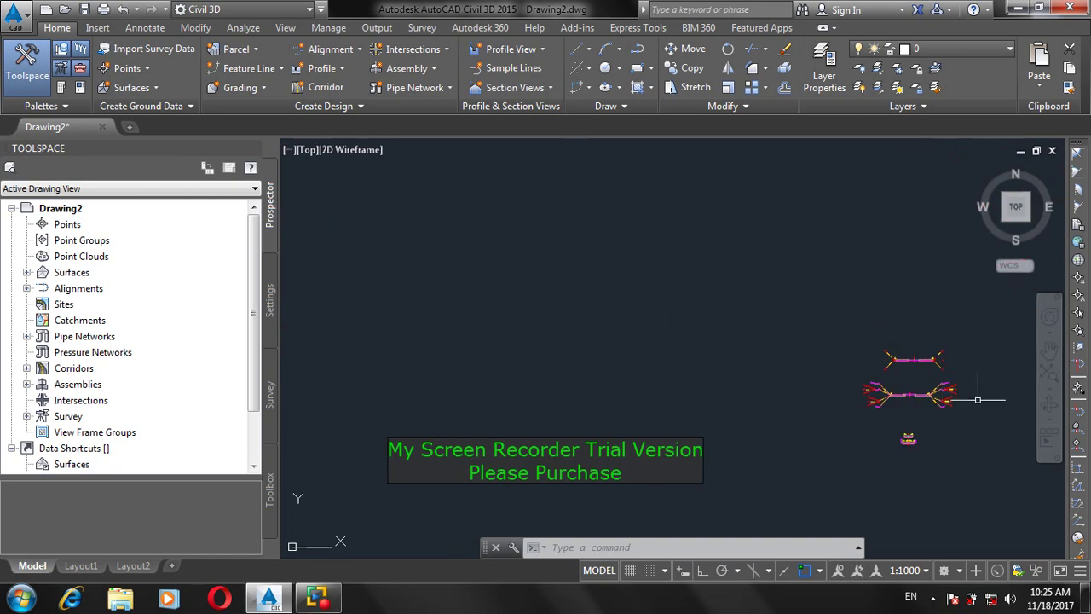
pyautogui.scroll(-2, 727, 299)
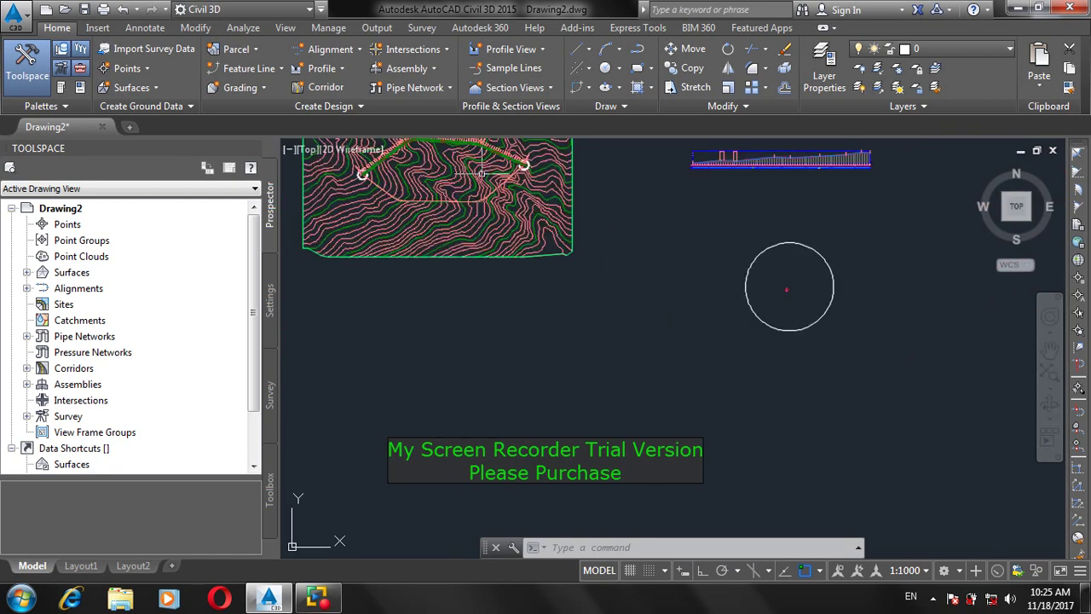
pyautogui.scroll(-2, 527, 375)
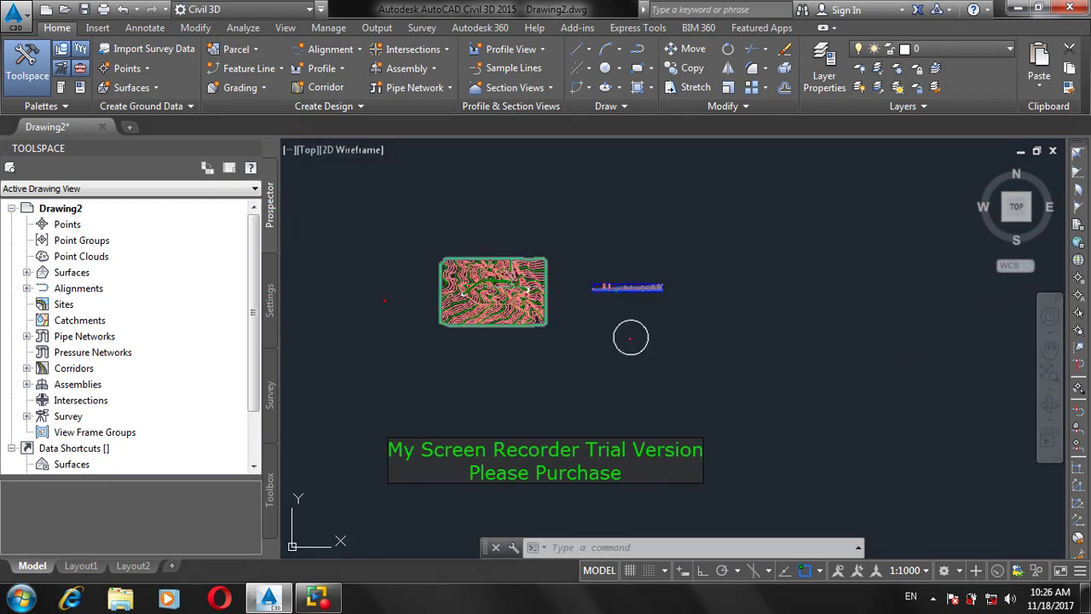
pyautogui.scroll(3, 473, 285)
pyautogui.scroll(3, 512, 324)
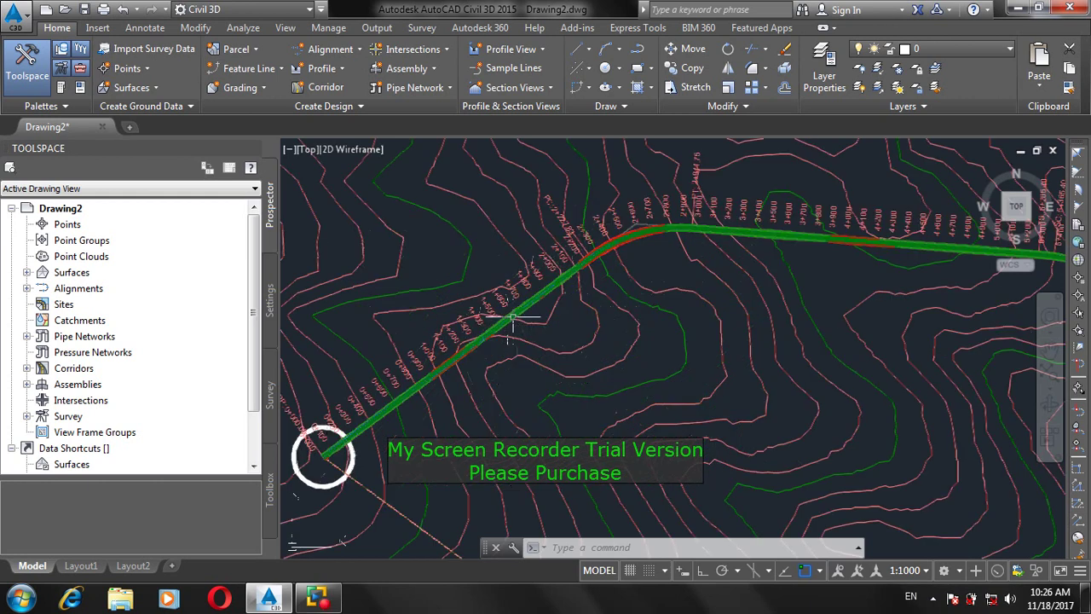
pyautogui.scroll(2, 489, 346)
pyautogui.scroll(4, 489, 345)
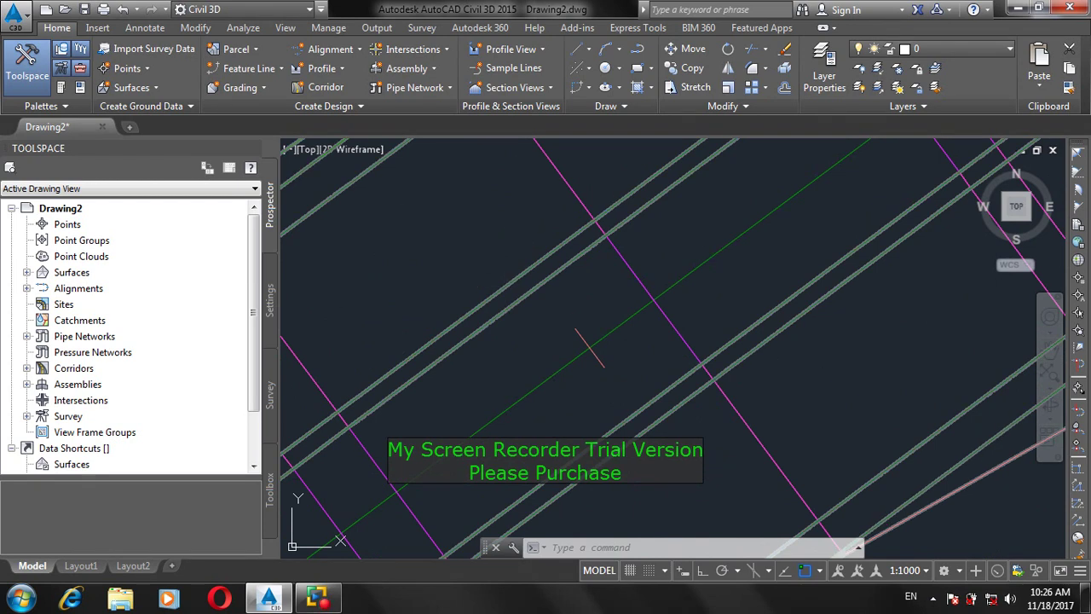
pyautogui.scroll(-2, 431, 197)
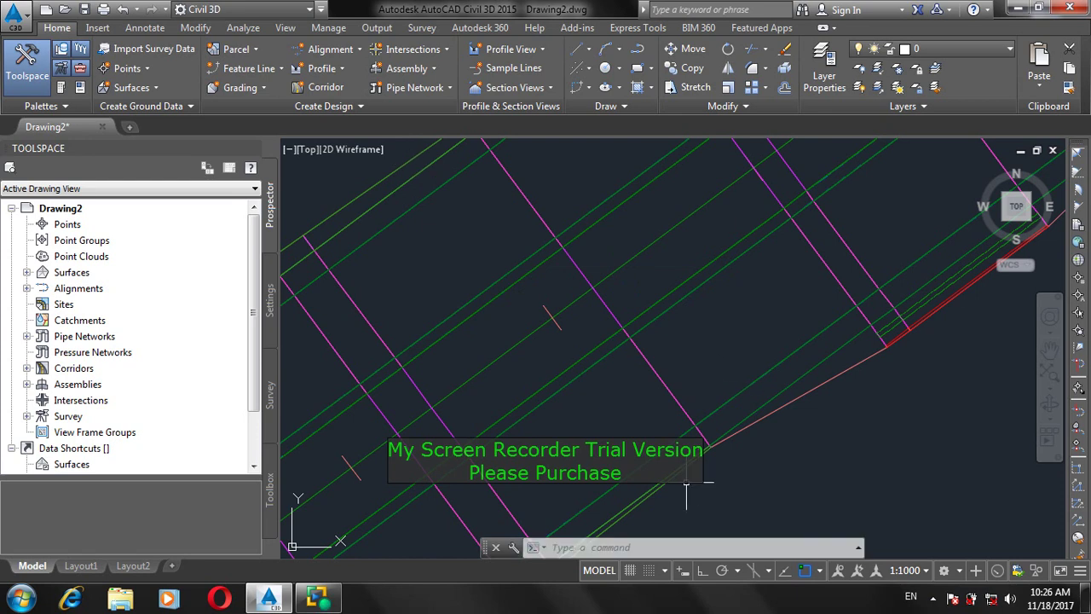
pyautogui.scroll(-3, 695, 473)
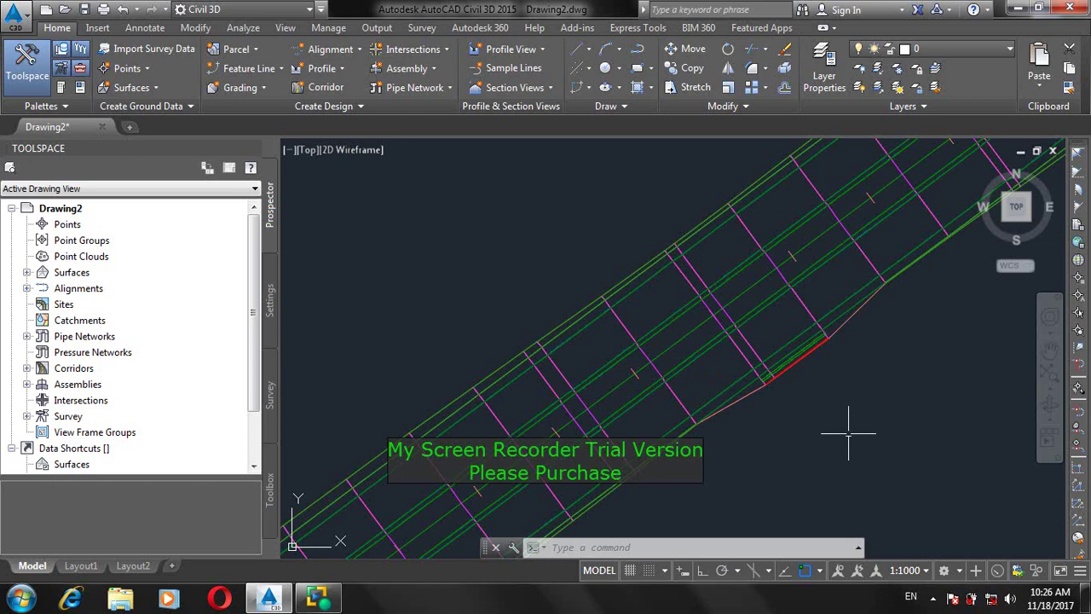
pyautogui.scroll(-3, 847, 435)
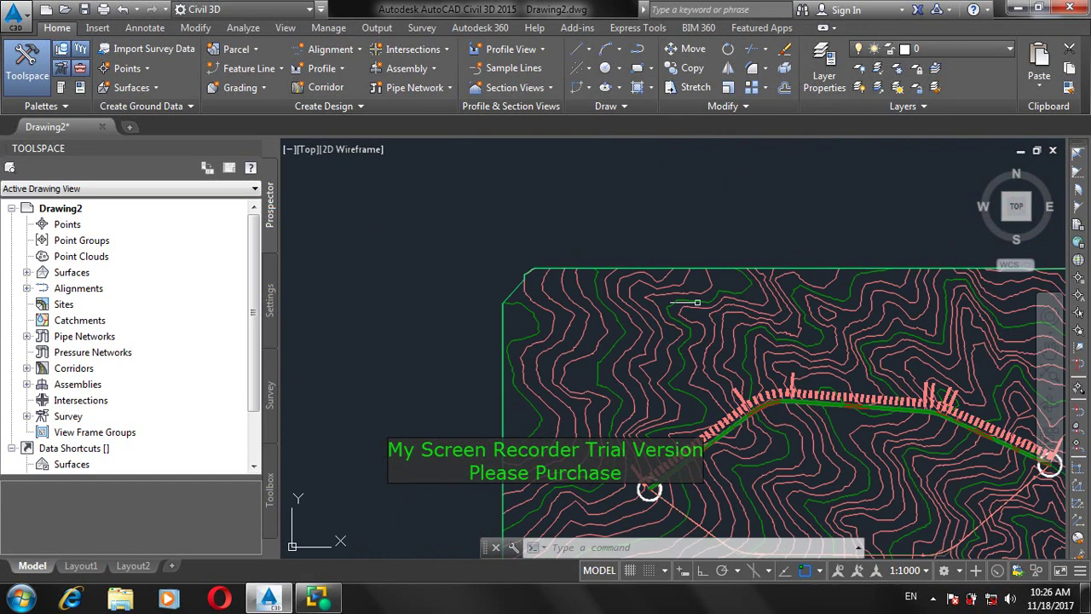
# Compare with the middle assembly again, examining its cut slope branches and the ditches at their ends
pyautogui.scroll(-3, 701, 294)
pyautogui.scroll(-5, 701, 294)
pyautogui.scroll(10, 838, 360)
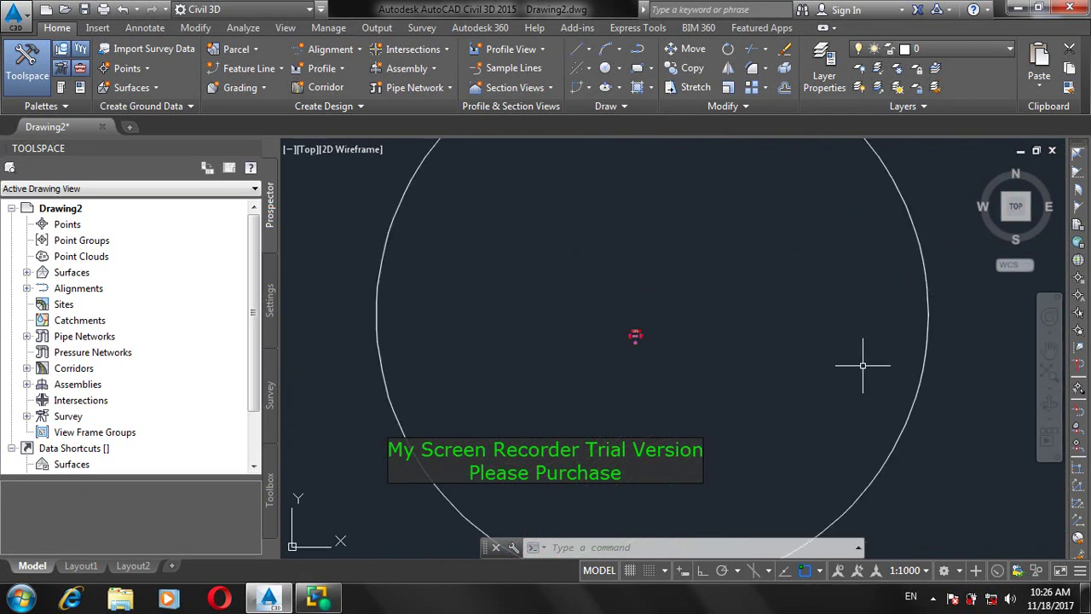
pyautogui.scroll(8, 688, 358)
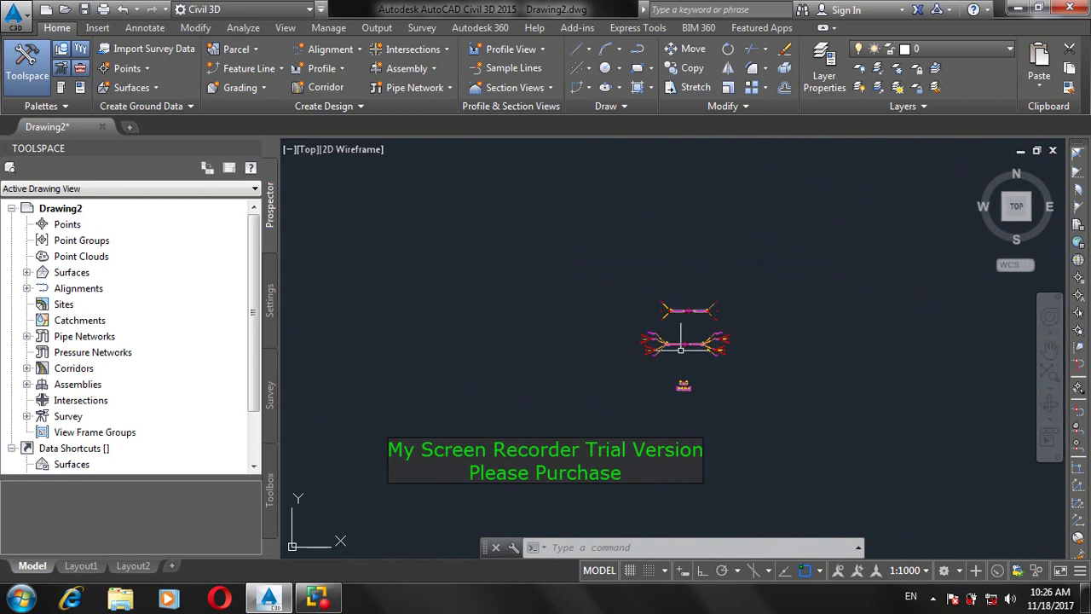
pyautogui.scroll(2, 688, 345)
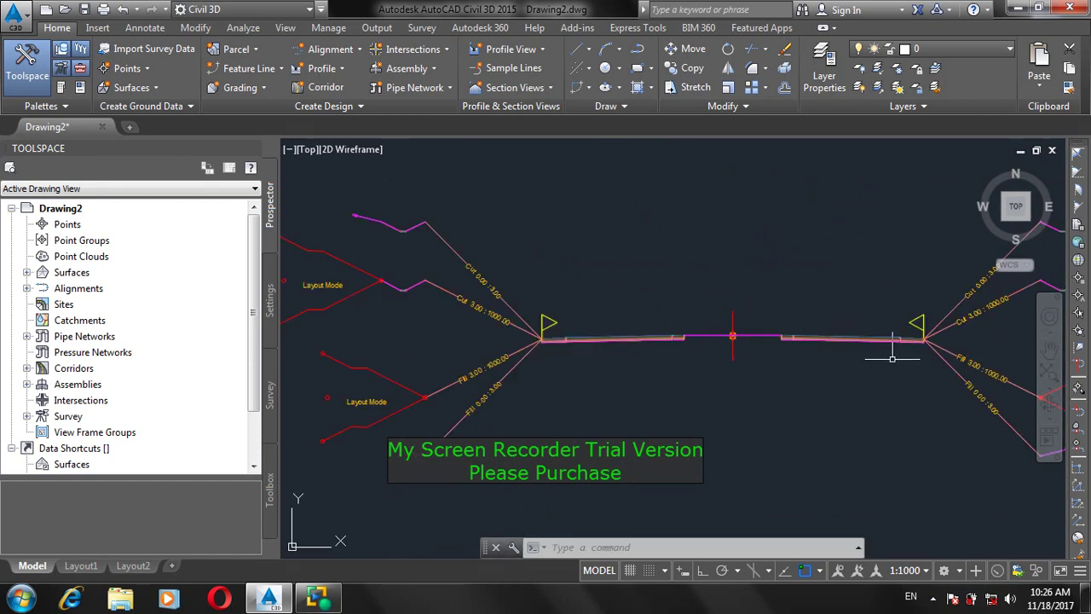
pyautogui.scroll(-2, 895, 382)
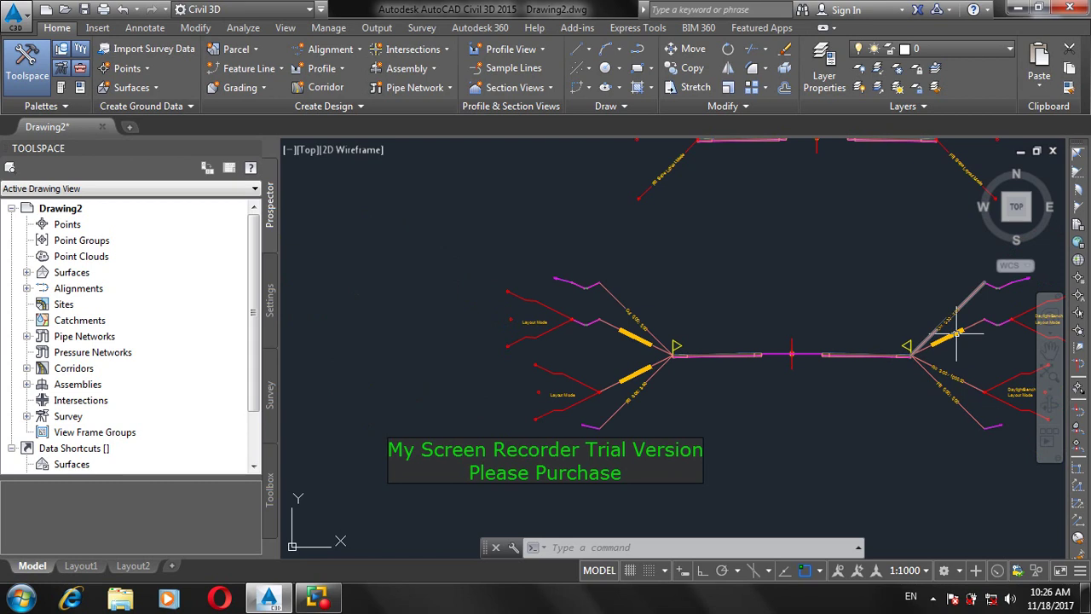
pyautogui.scroll(5, 983, 312)
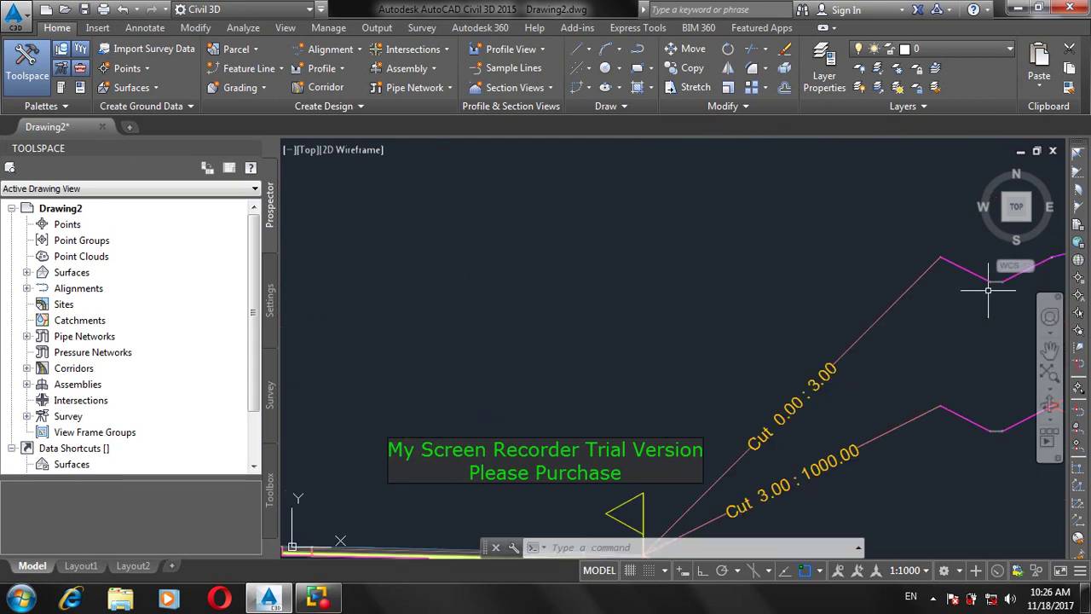
pyautogui.scroll(-2, 976, 351)
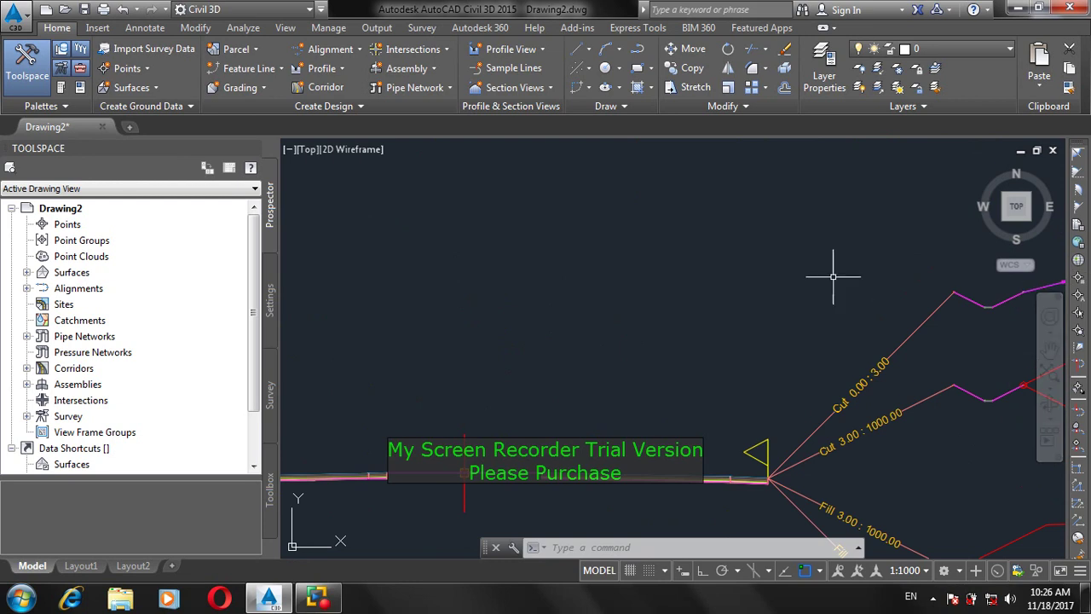
# Examine the corridor's feature lines and section lines around the western curve of the road
pyautogui.scroll(-2, 822, 238)
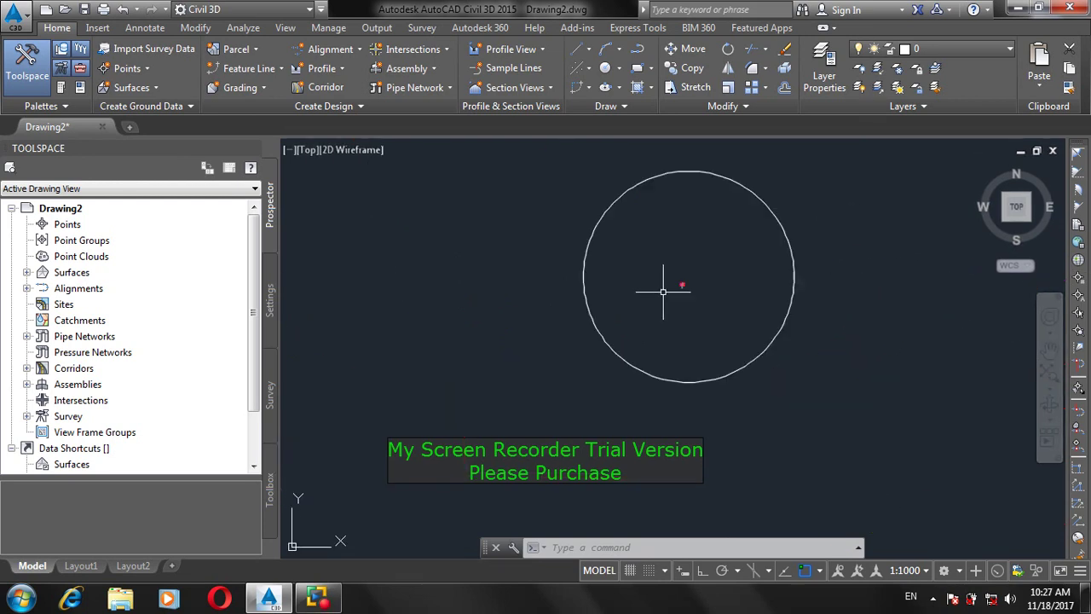
pyautogui.scroll(-6, 651, 308)
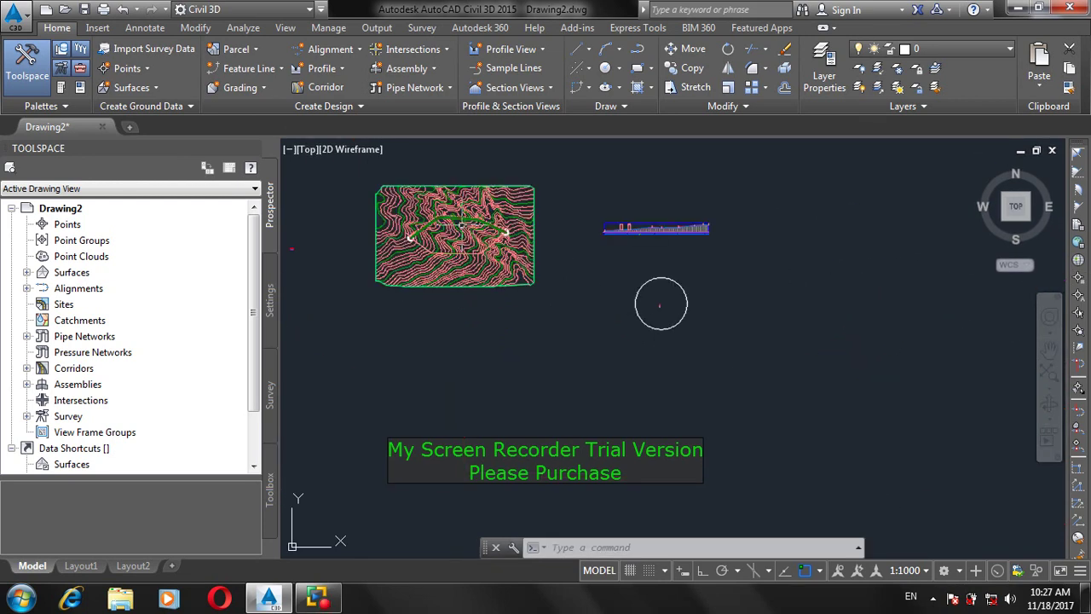
pyautogui.scroll(6, 460, 218)
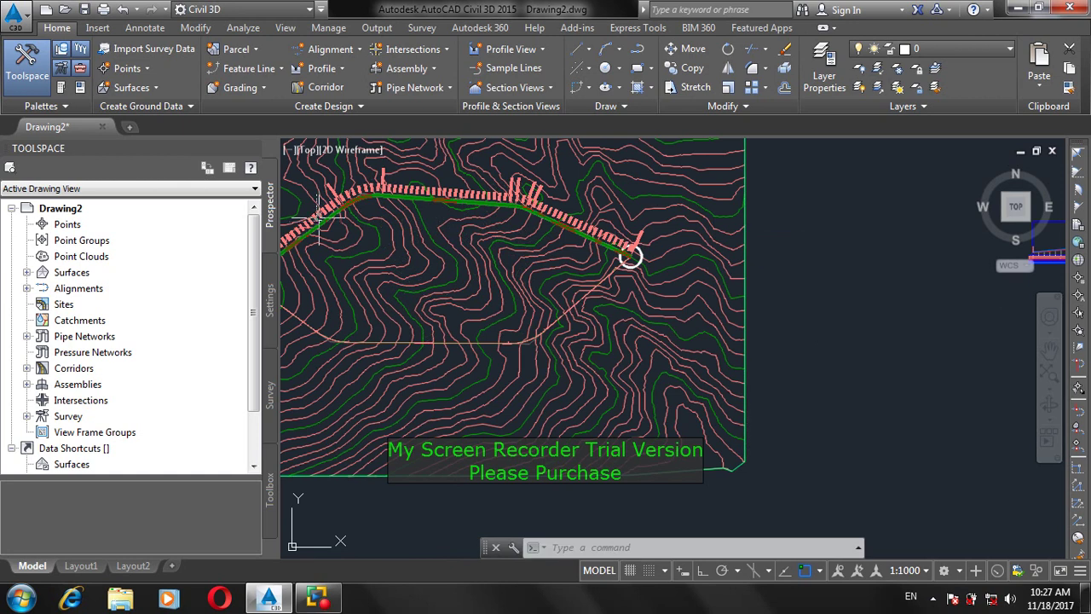
pyautogui.scroll(8, 631, 256)
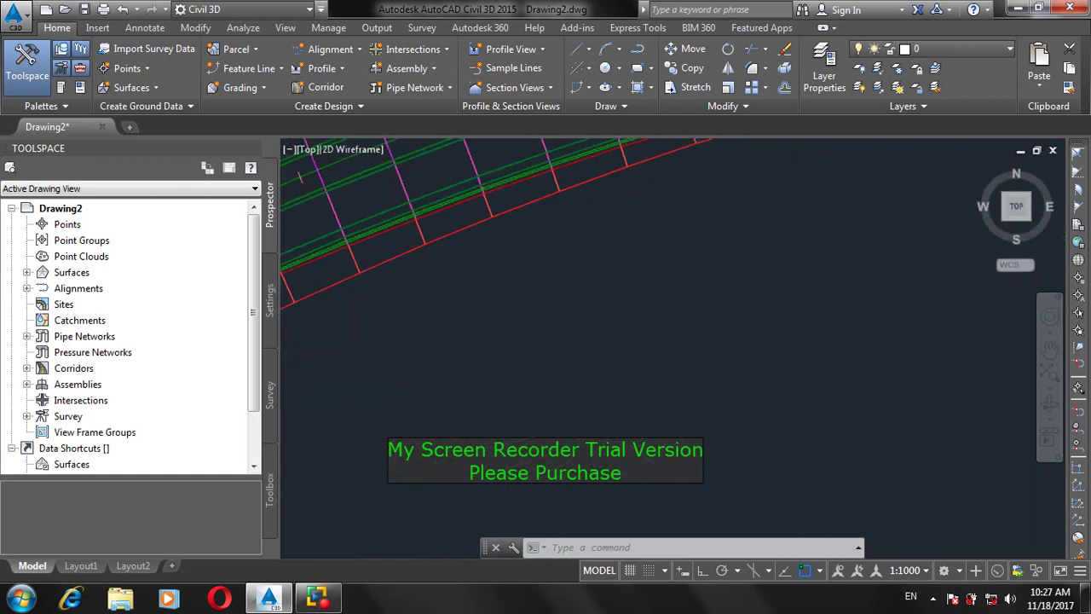
pyautogui.scroll(6, 474, 297)
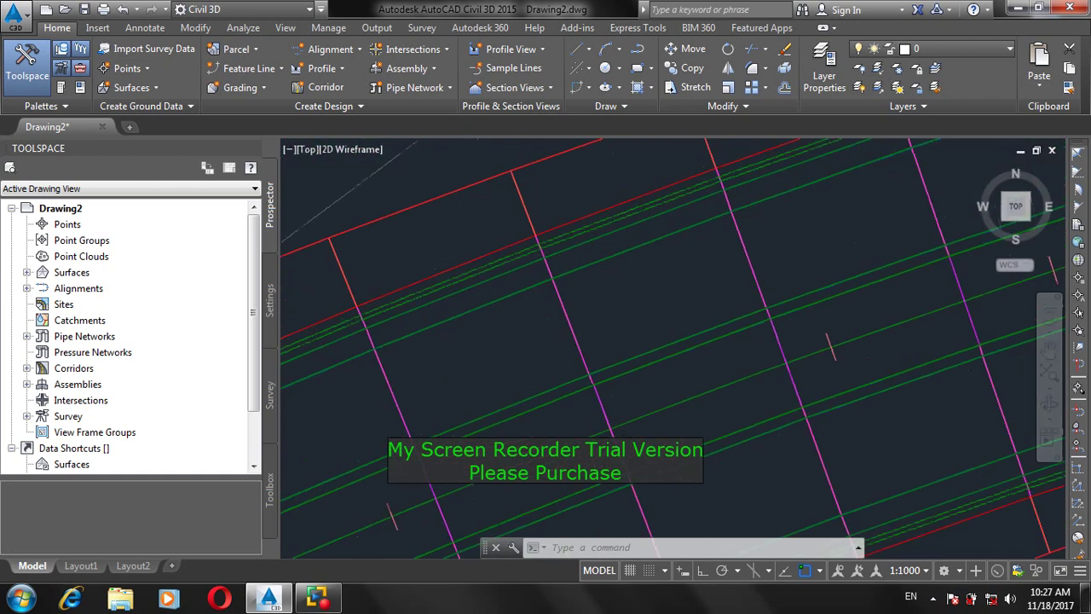
pyautogui.scroll(-3, 631, 377)
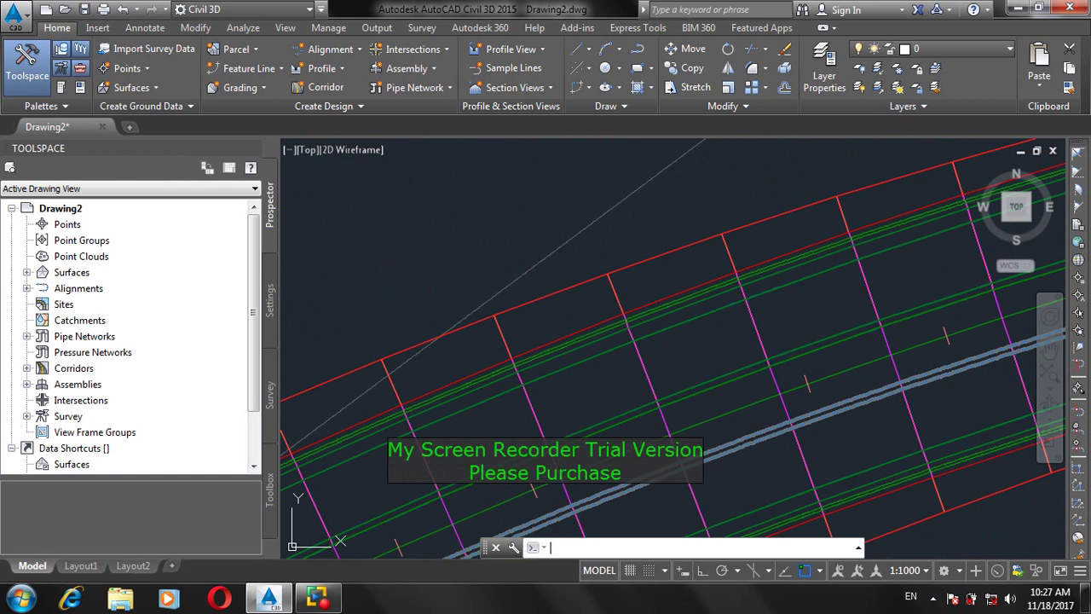
pyautogui.click(674, 385)
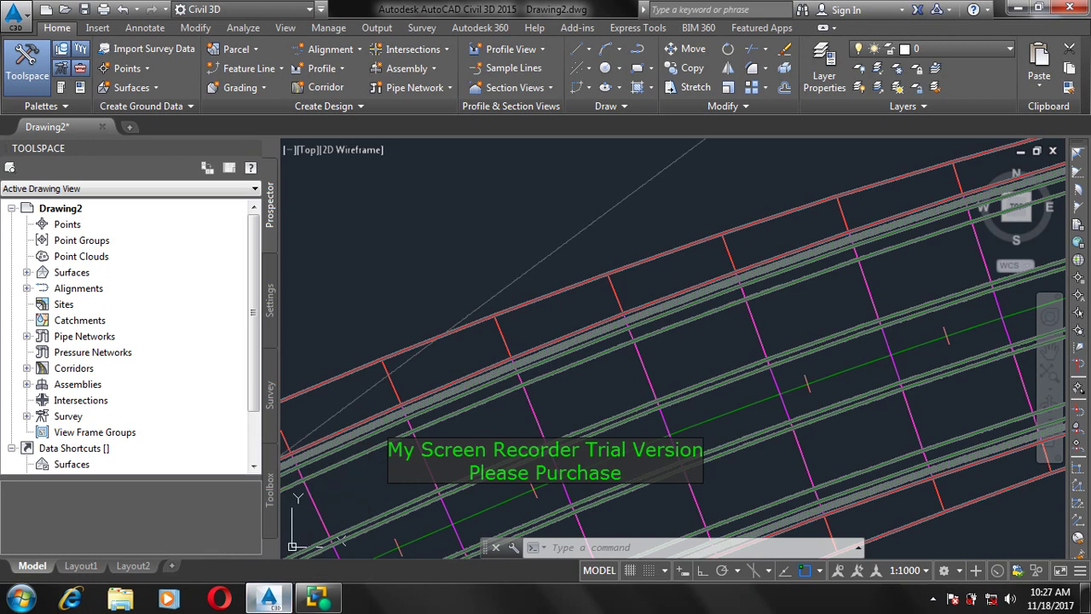
pyautogui.click(269, 599)
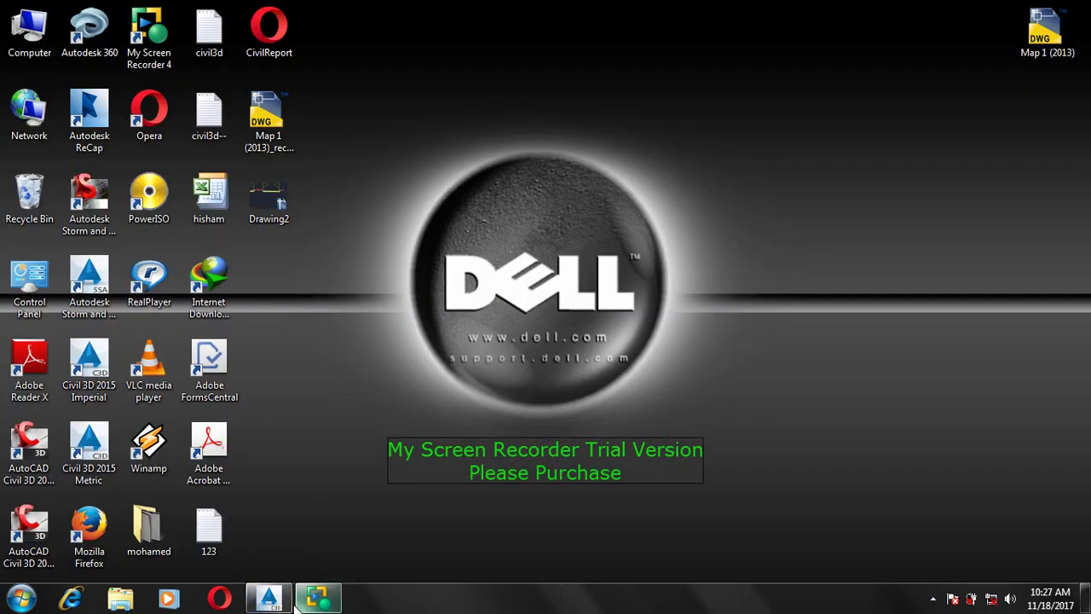
pyautogui.moveTo(288, 604)
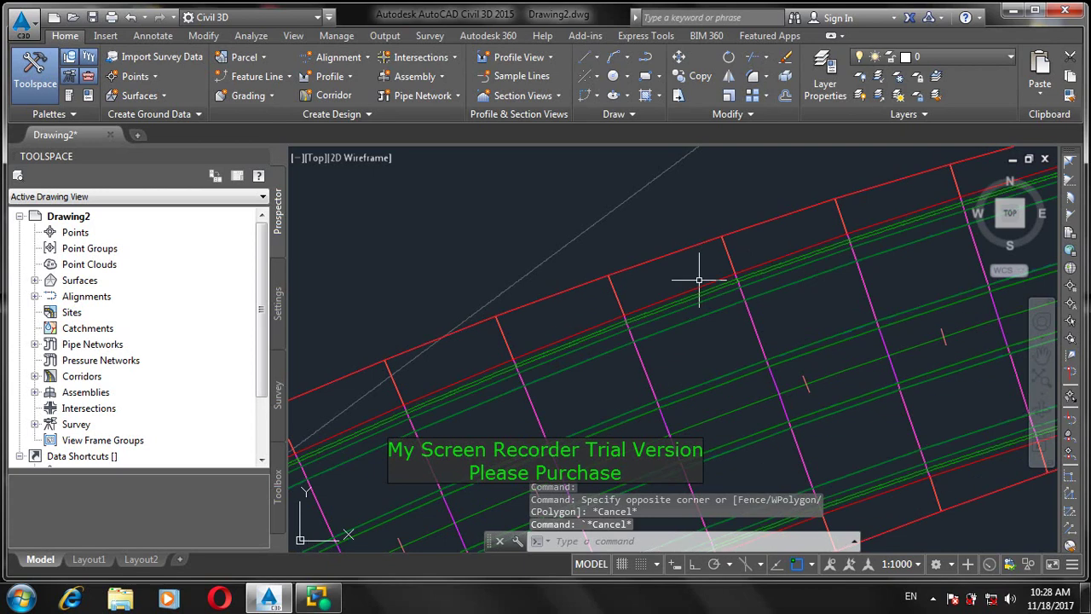
pyautogui.scroll(5, 699, 279)
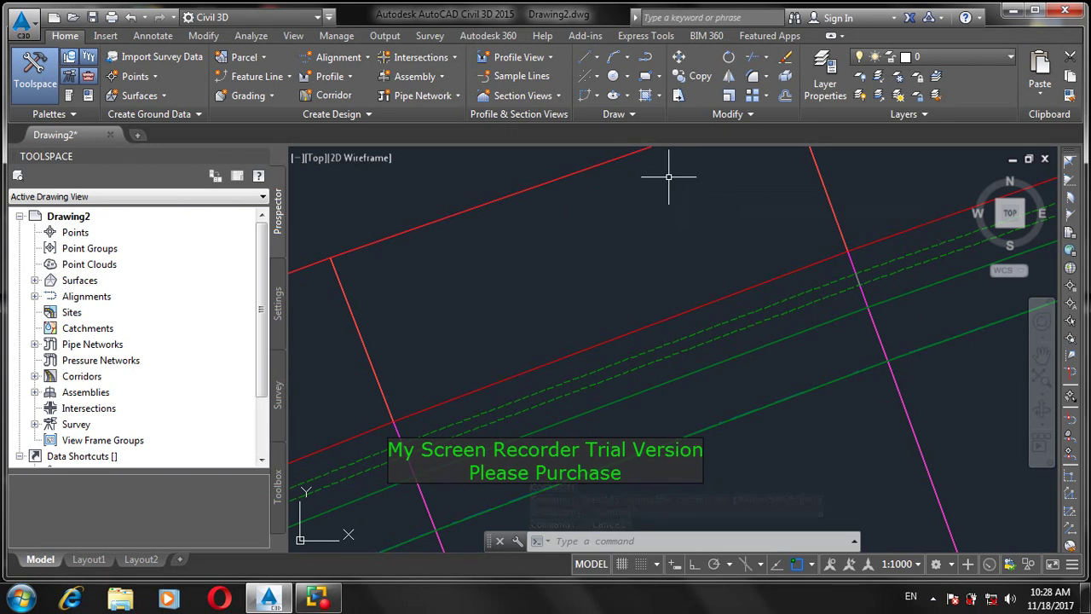
pyautogui.scroll(-5, 668, 176)
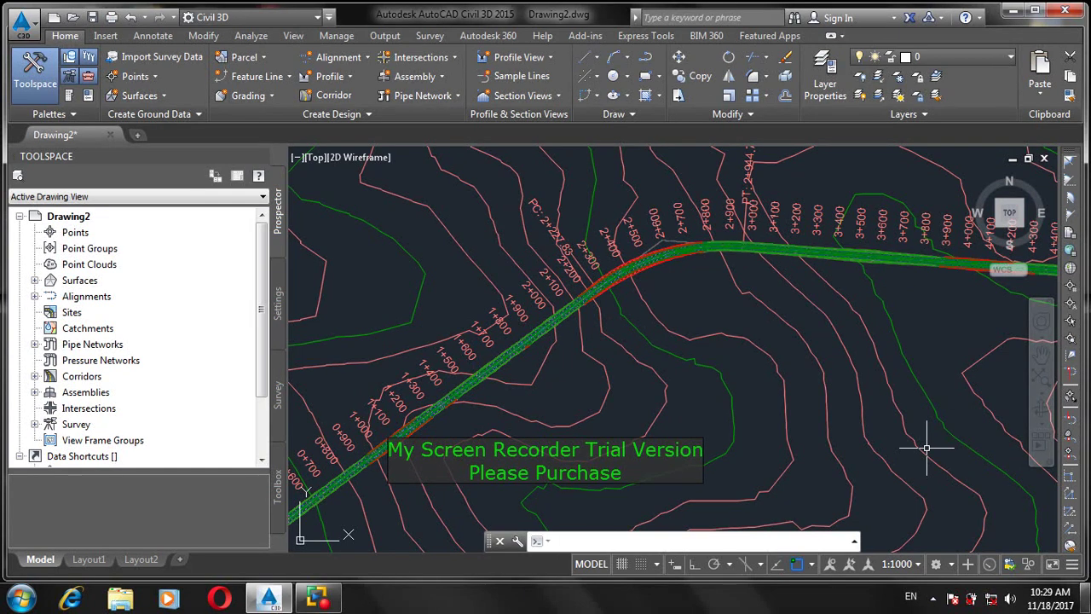
pyautogui.click(1087, 598)
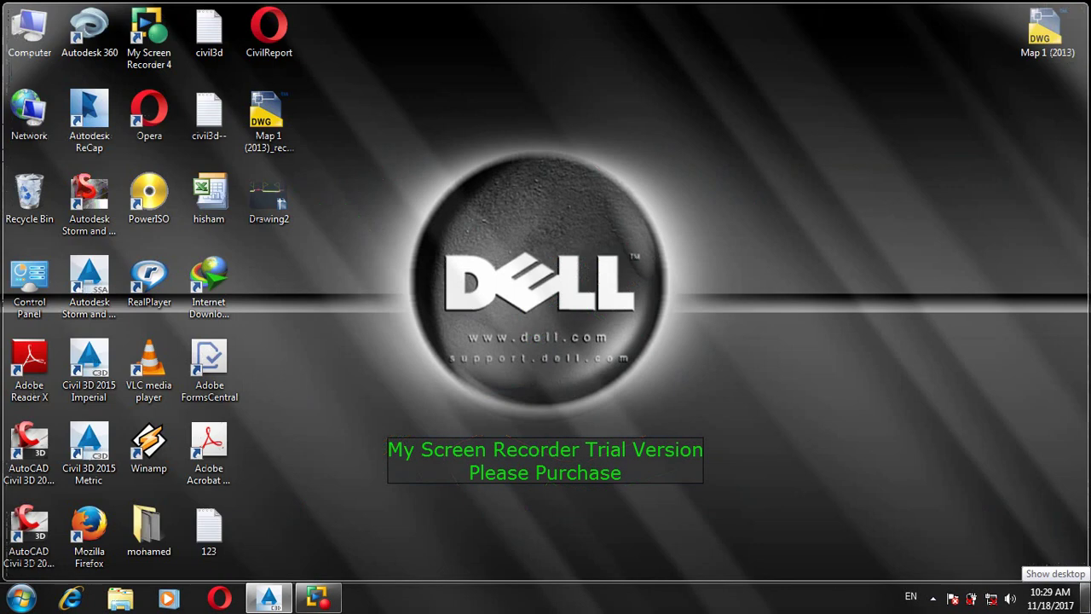
pyautogui.click(1087, 598)
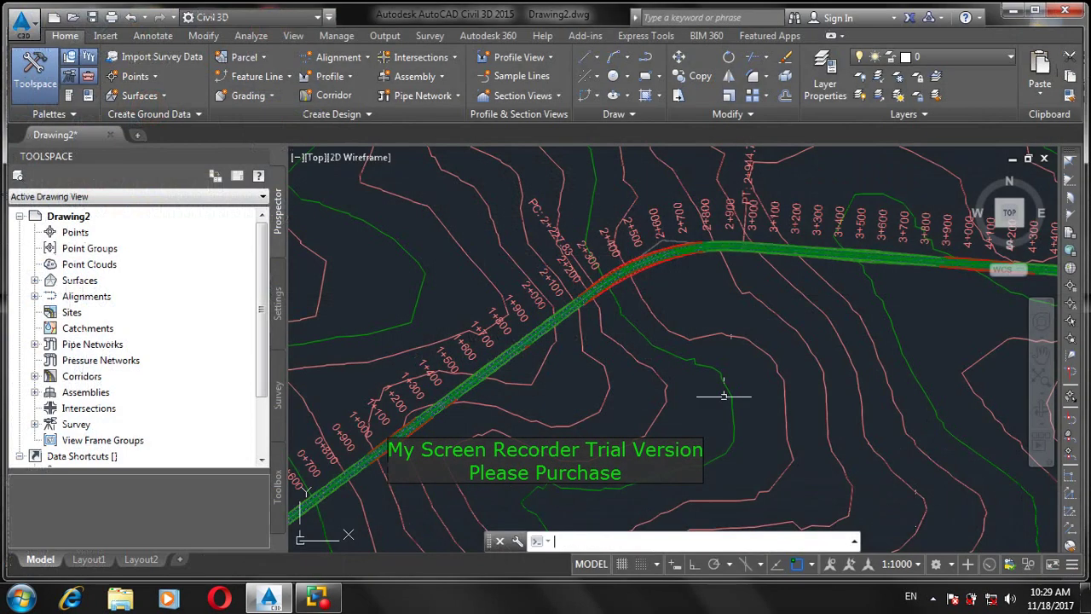
# Raise the FINAL DESIGN profile's starting point at station 0+000 vertically to an elevation of about 73 m
pyautogui.scroll(-6, 723, 395)
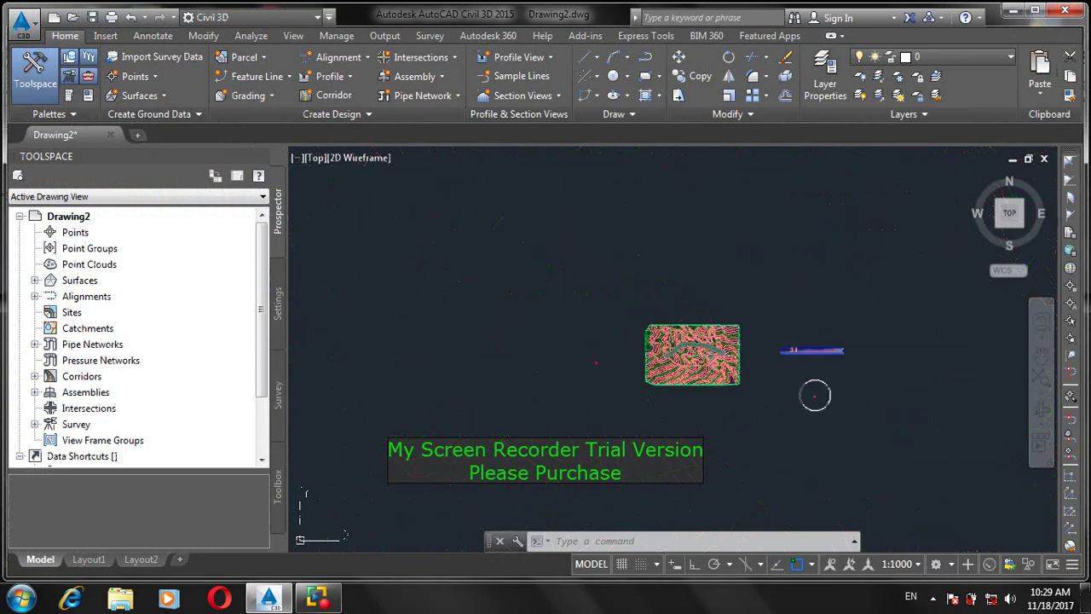
pyautogui.scroll(5, 853, 329)
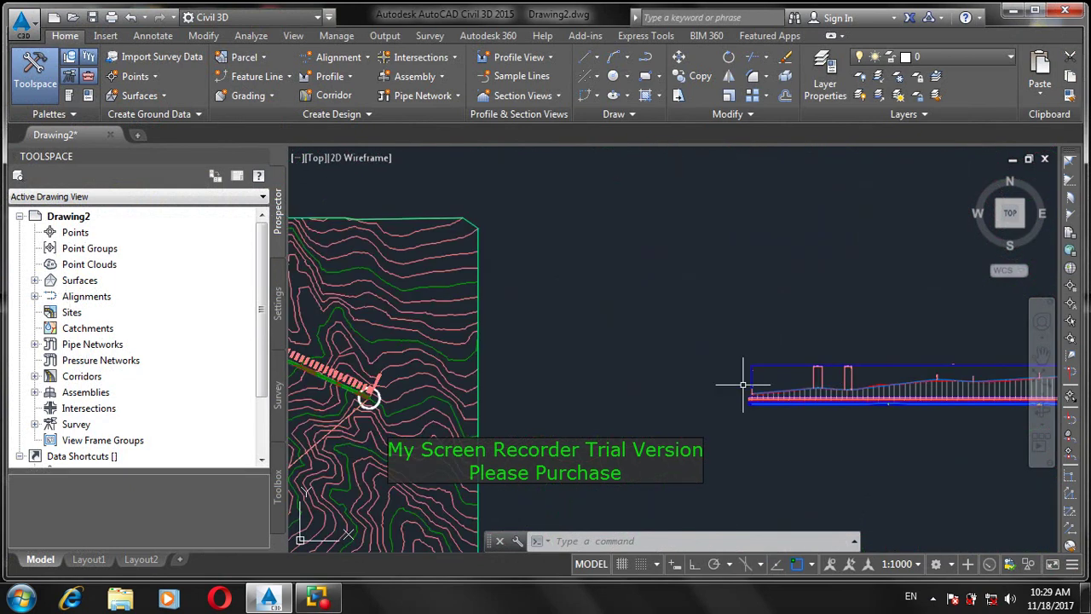
pyautogui.scroll(6, 772, 411)
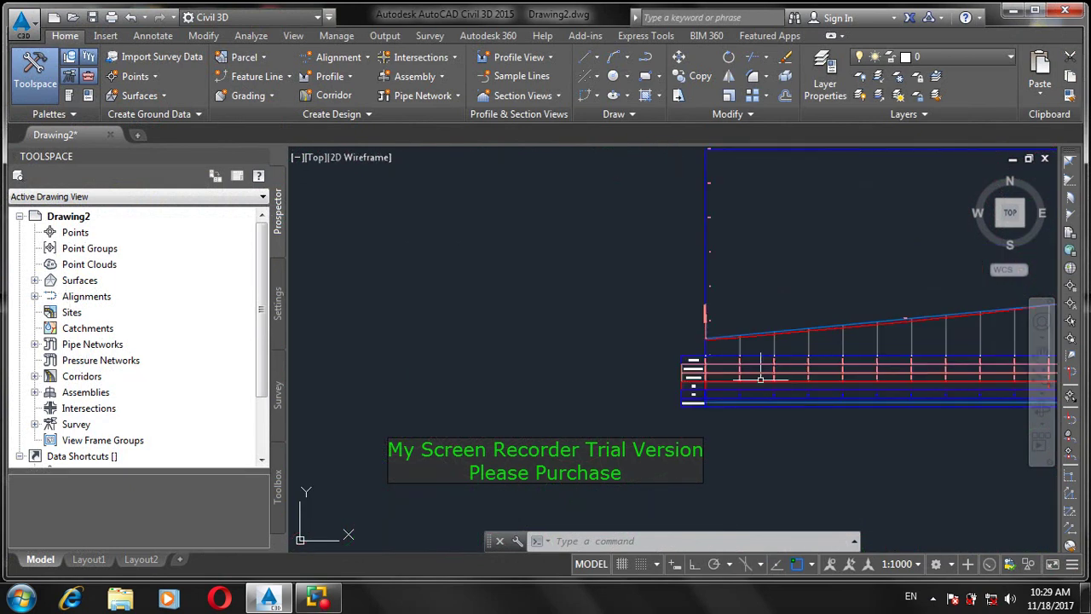
pyautogui.click(746, 329)
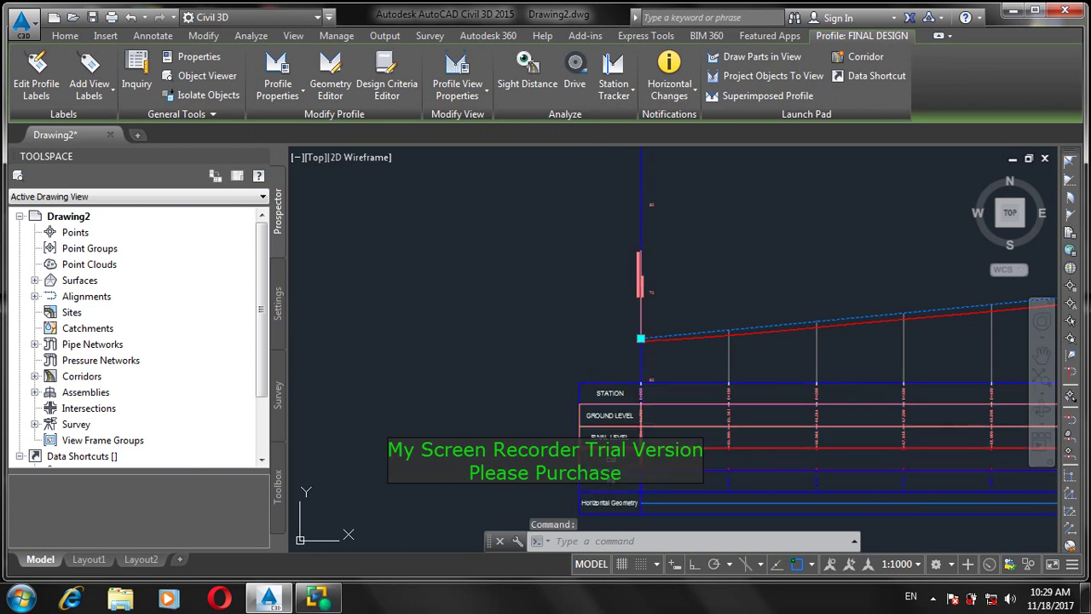
pyautogui.click(640, 338)
pyautogui.scroll(5, 675, 283)
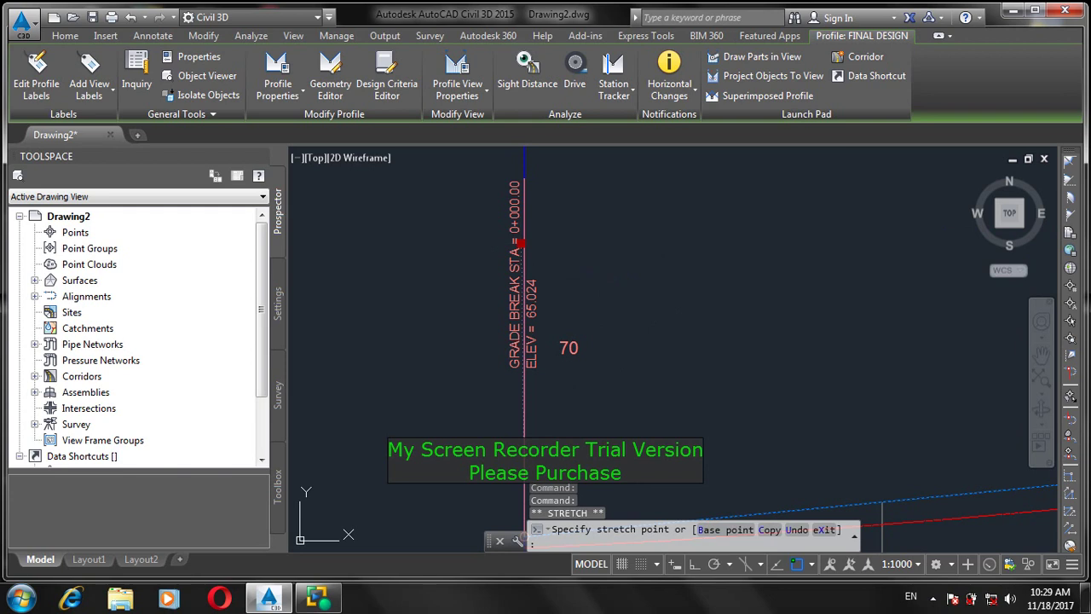
pyautogui.click(522, 243)
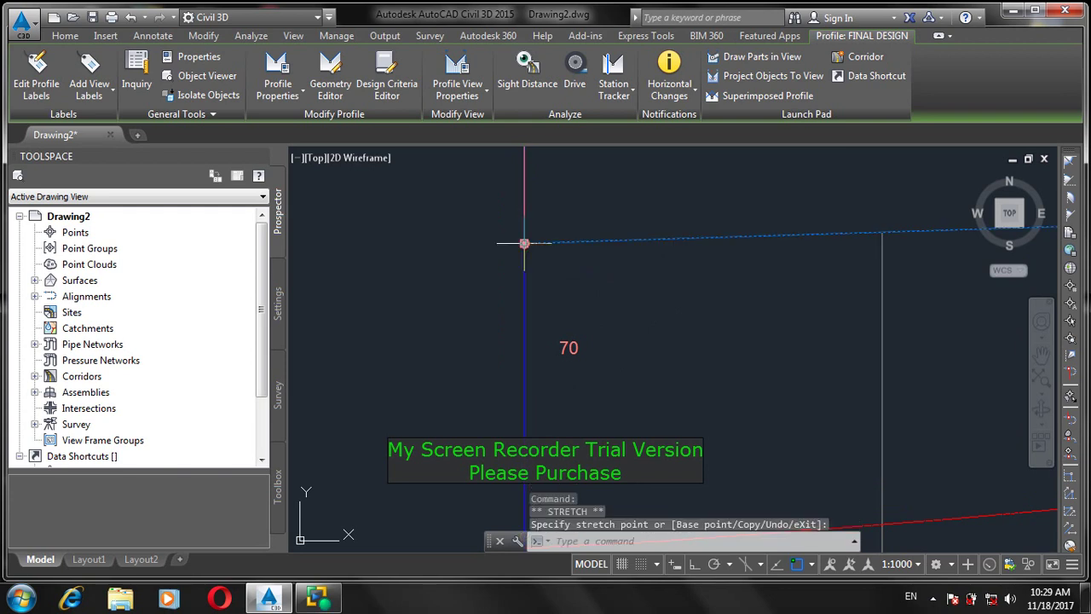
pyautogui.scroll(-8, 896, 338)
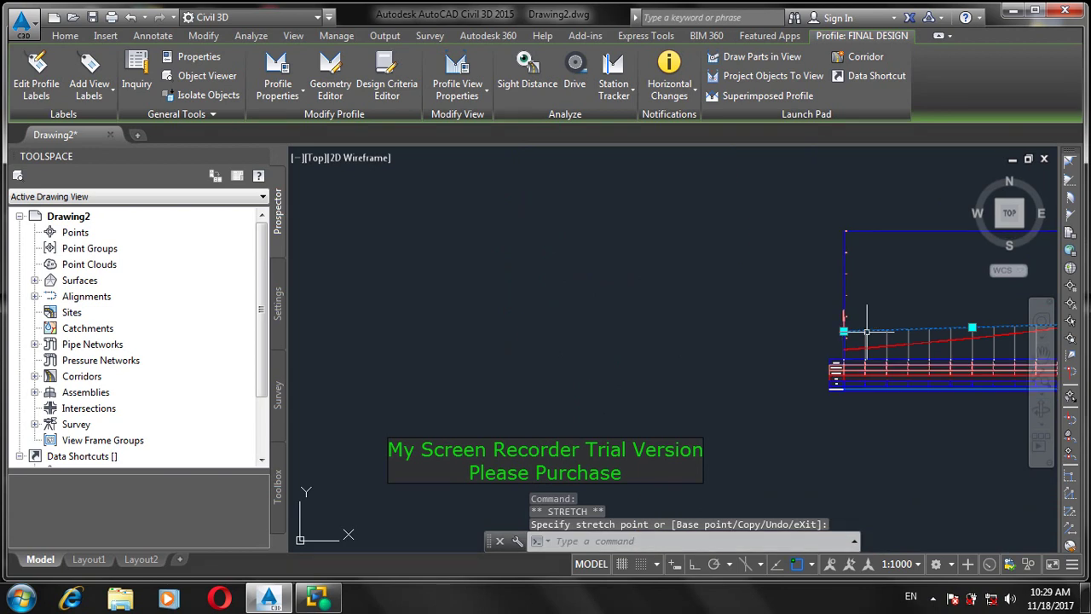
pyautogui.scroll(5, 855, 340)
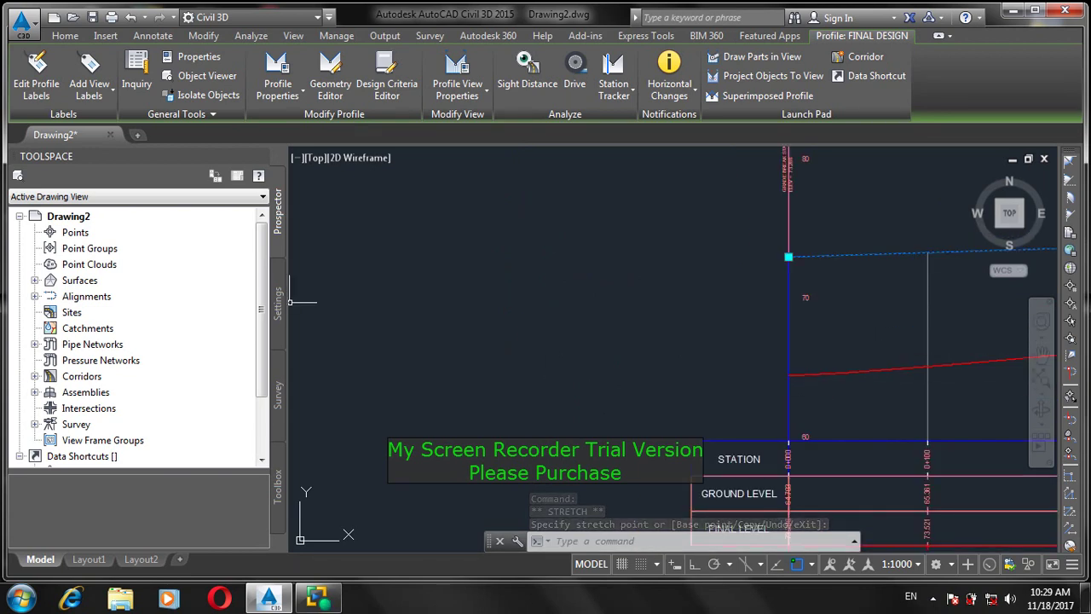
# Rebuild Corridor - (1) from the edited FINAL DESIGN profile and clear the profile selection
pyautogui.scroll(-10, 701, 315)
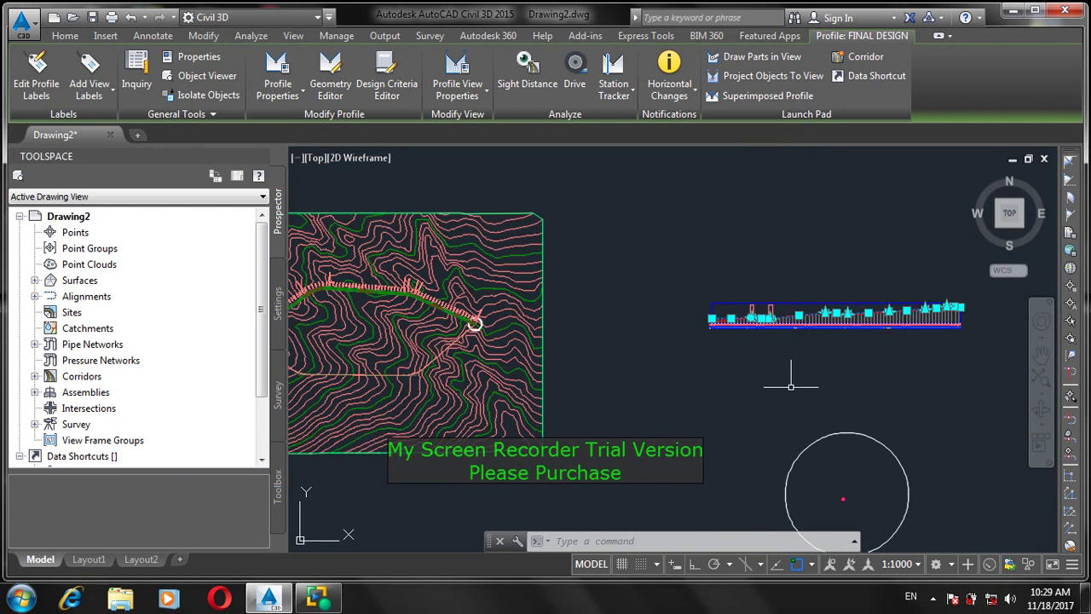
pyautogui.click(35, 377)
pyautogui.click(75, 394)
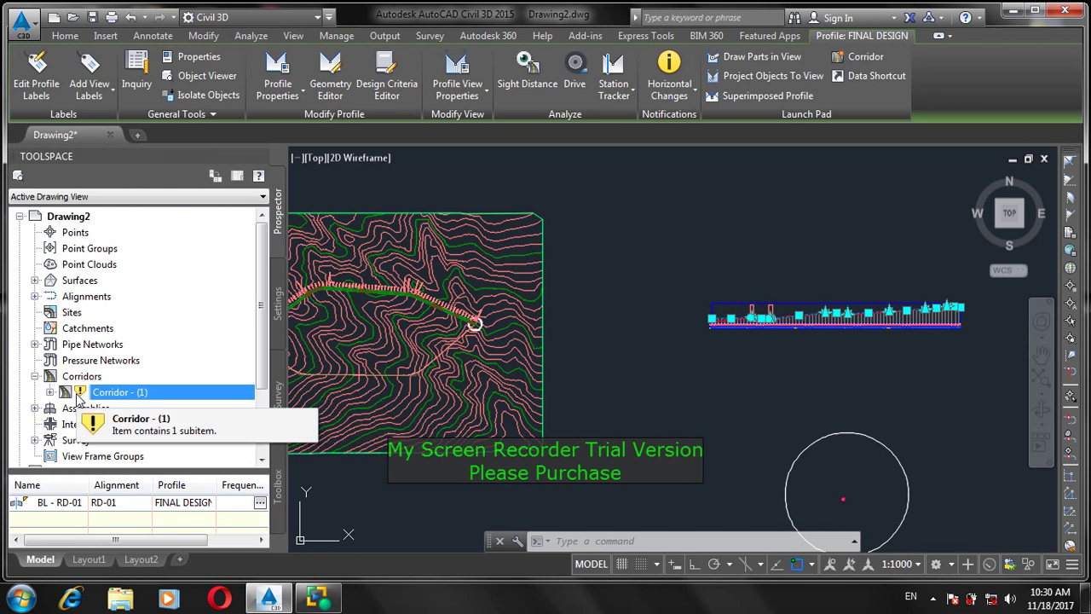
pyautogui.rightClick(107, 396)
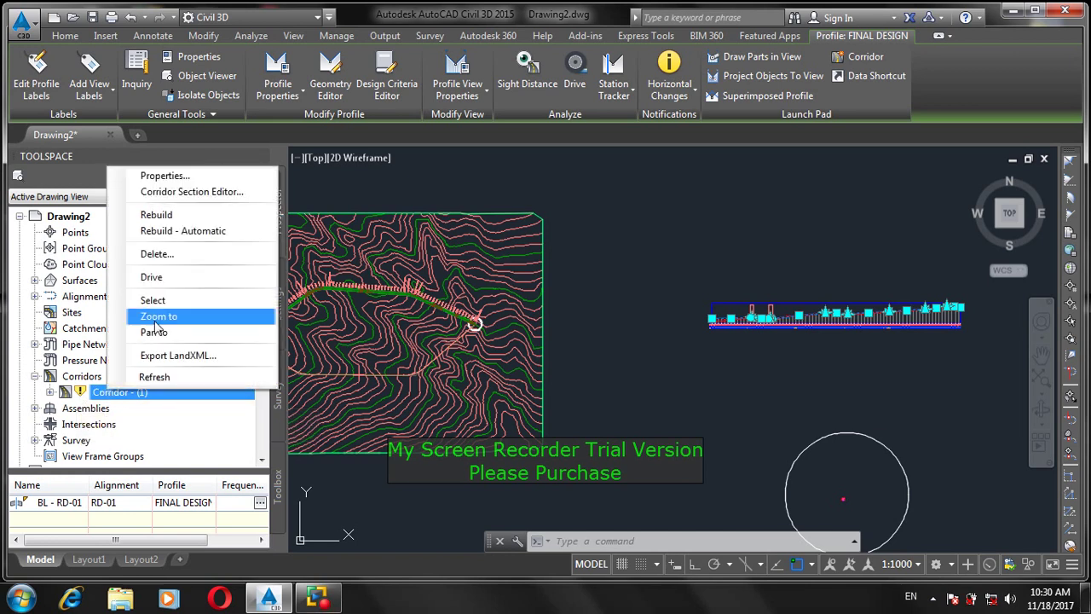
pyautogui.click(165, 218)
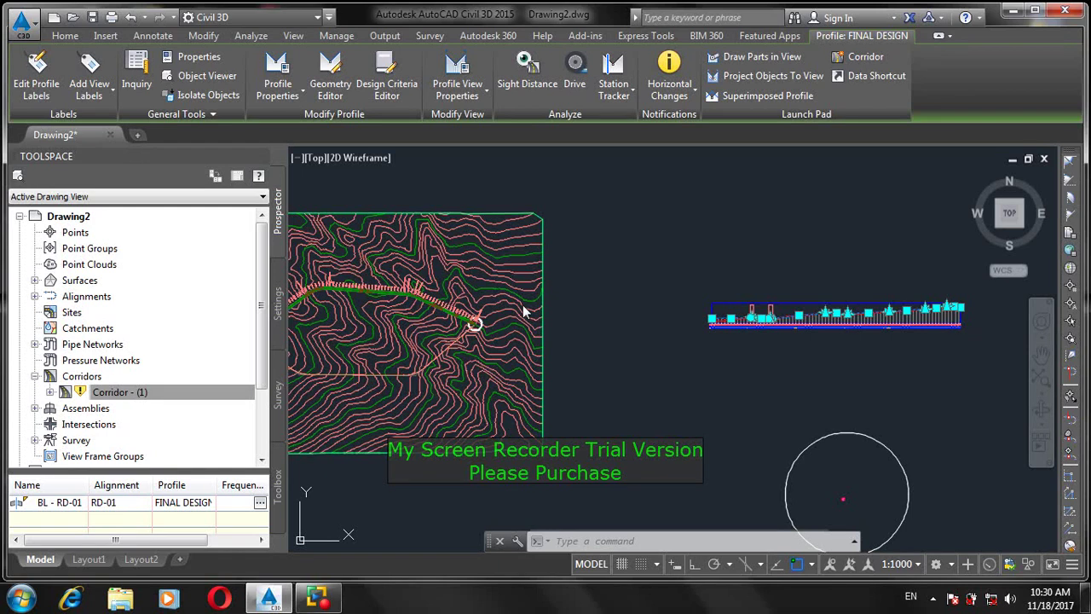
pyautogui.click(595, 350)
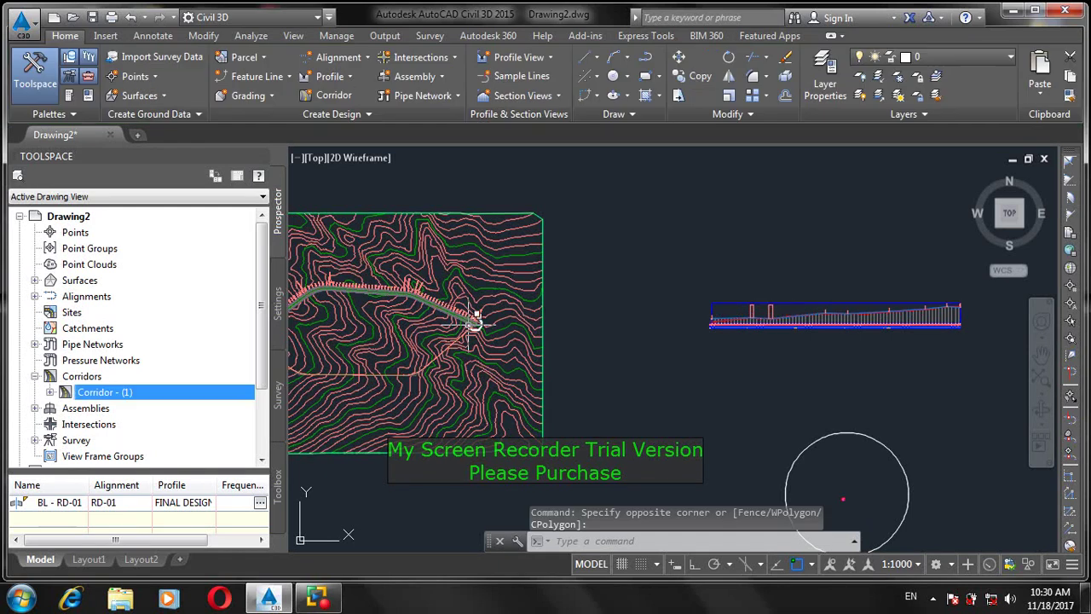
# Examine the rebuilt corridor's slope edges and section lines at the start of RD-01, around station 0+000
pyautogui.scroll(-3, 759, 360)
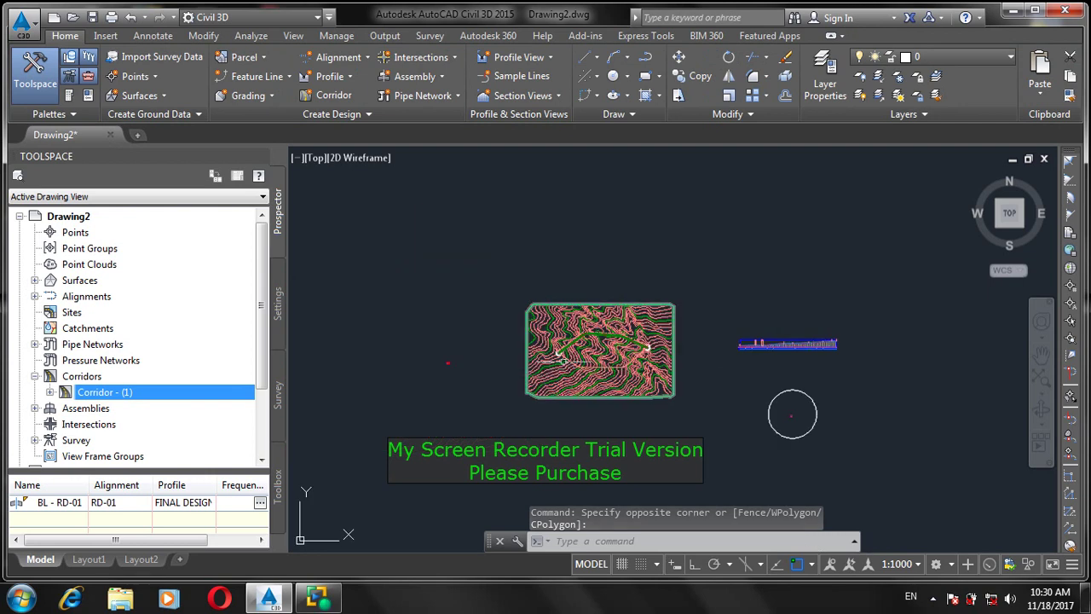
pyautogui.scroll(5, 545, 341)
pyautogui.scroll(4, 565, 372)
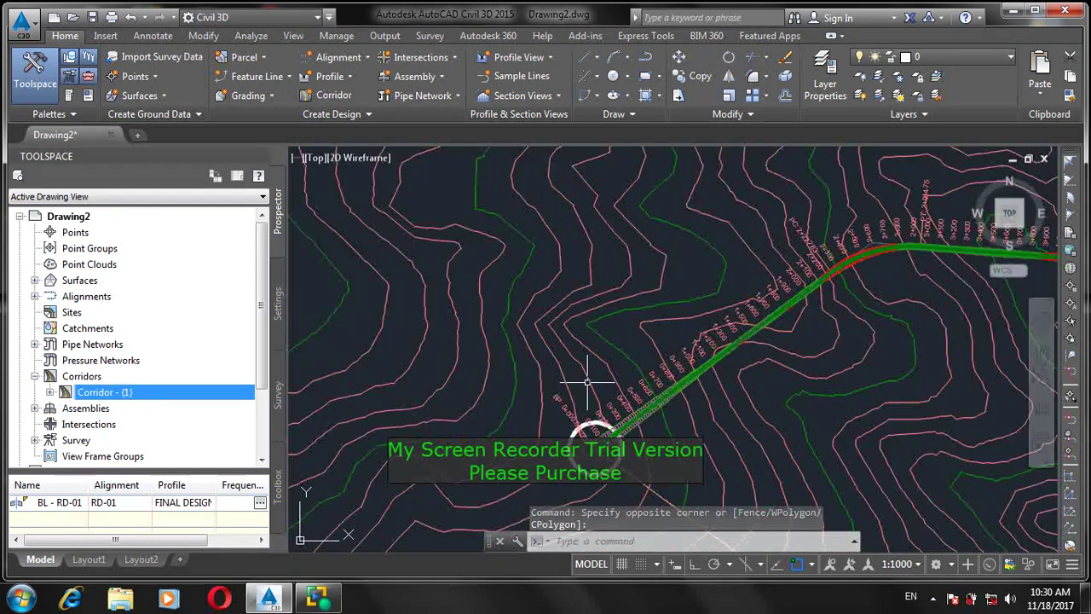
pyautogui.scroll(-2, 722, 346)
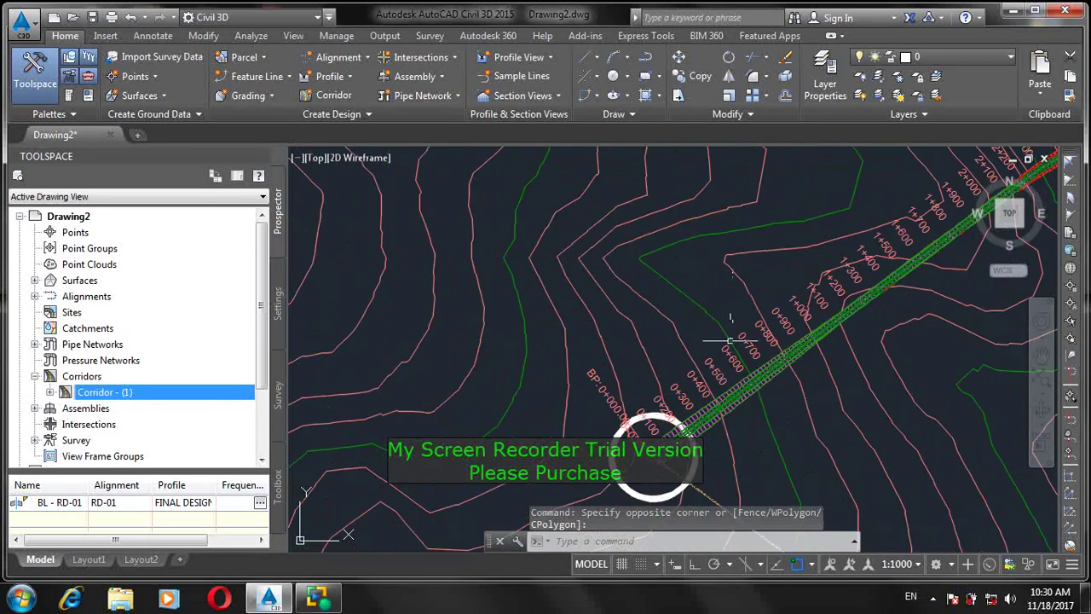
pyautogui.scroll(5, 632, 489)
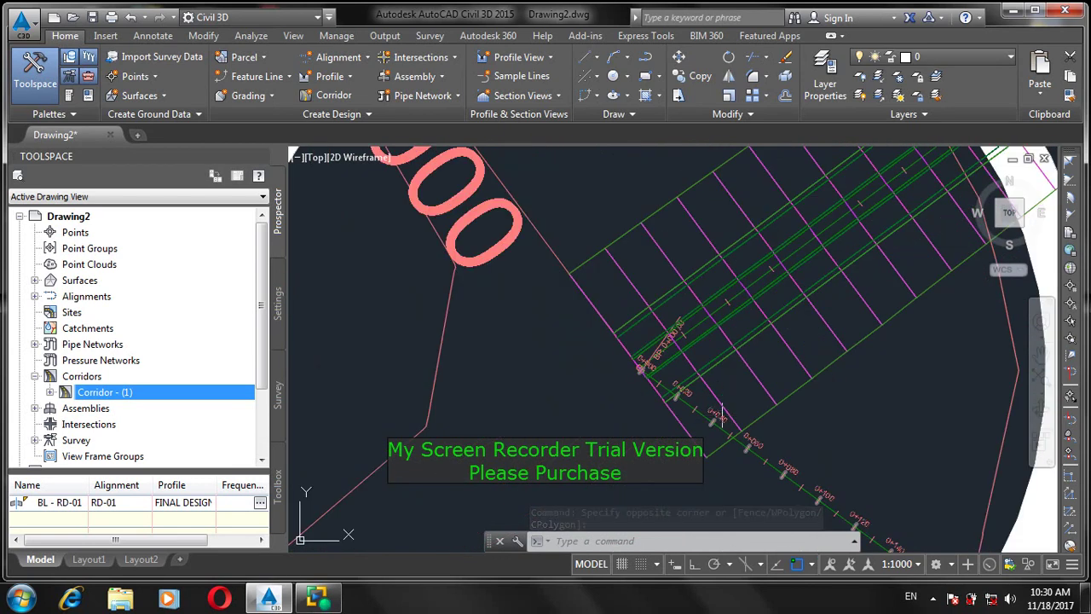
pyautogui.scroll(2, 725, 358)
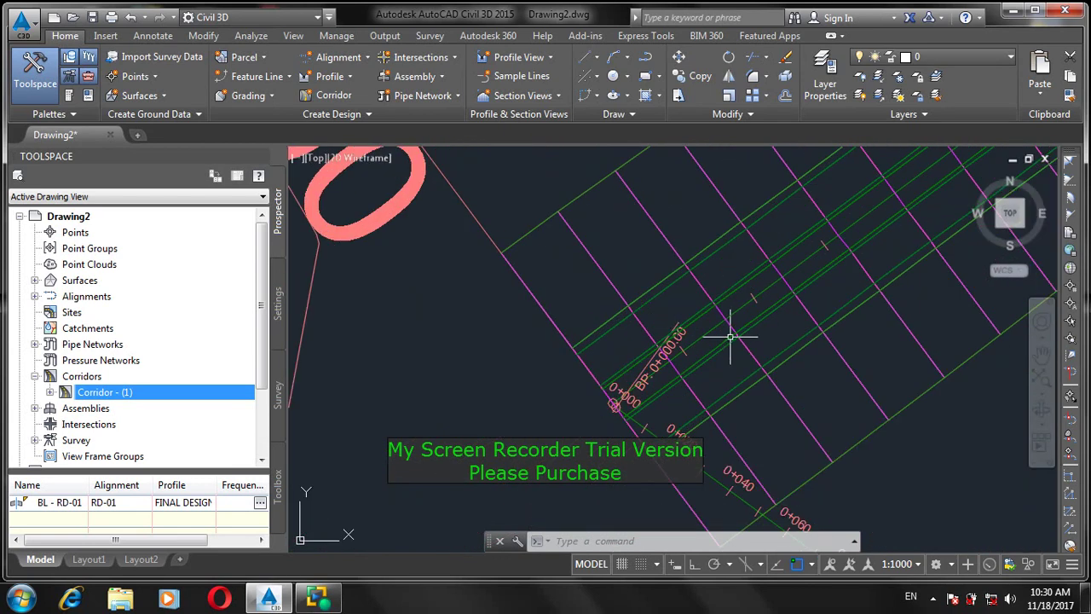
pyautogui.click(738, 289)
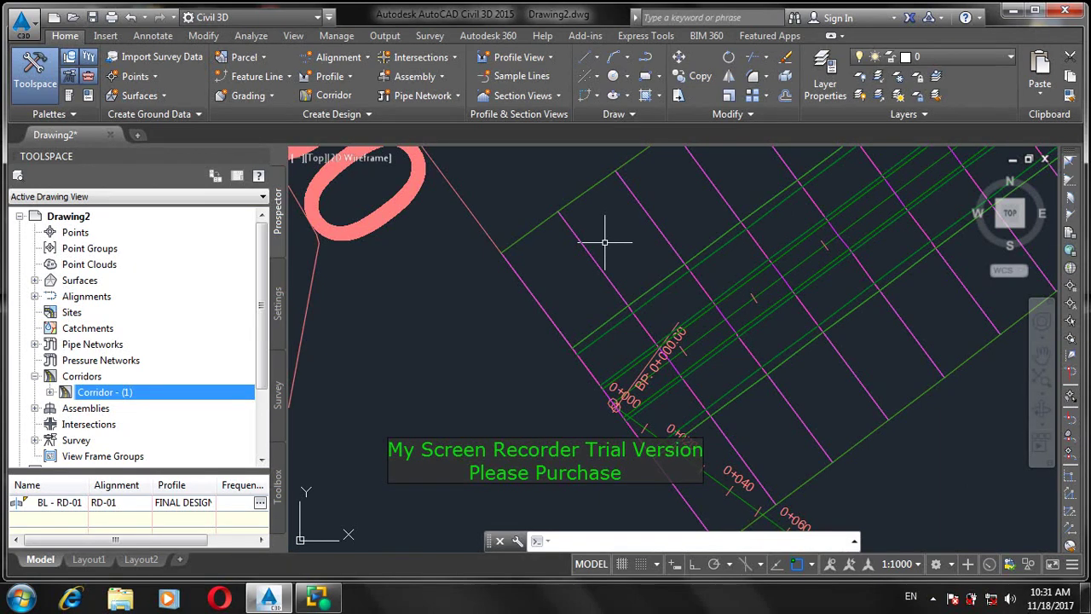
# View the sketch photos IMG_20171124_154331 and IMG_20171124_155235 from the desktop folder, examining the fill and cut slope rules, and return to the drawing
pyautogui.click(132, 601)
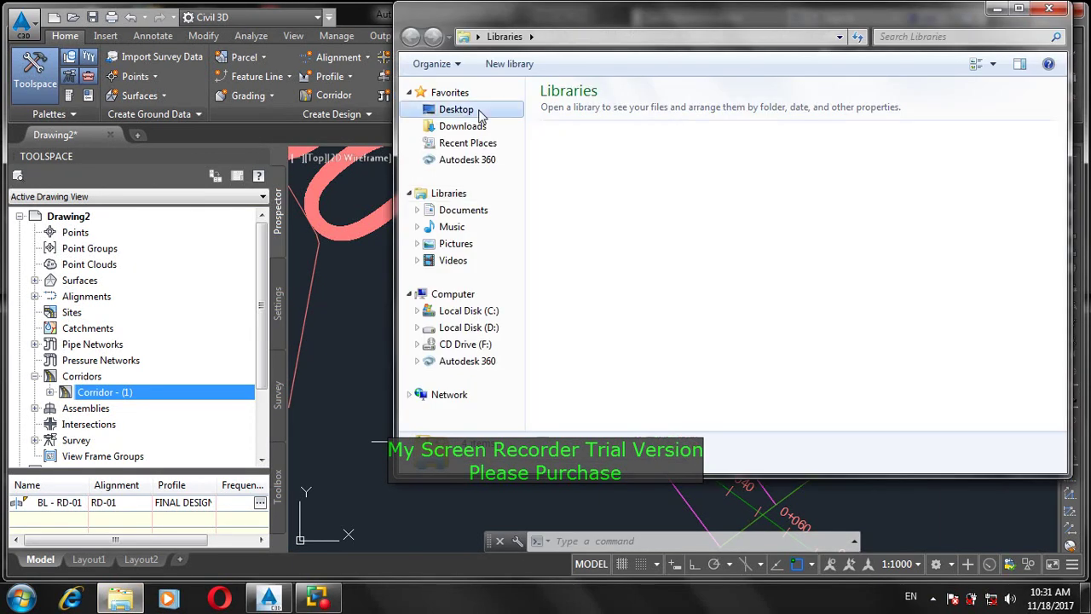
pyautogui.click(480, 114)
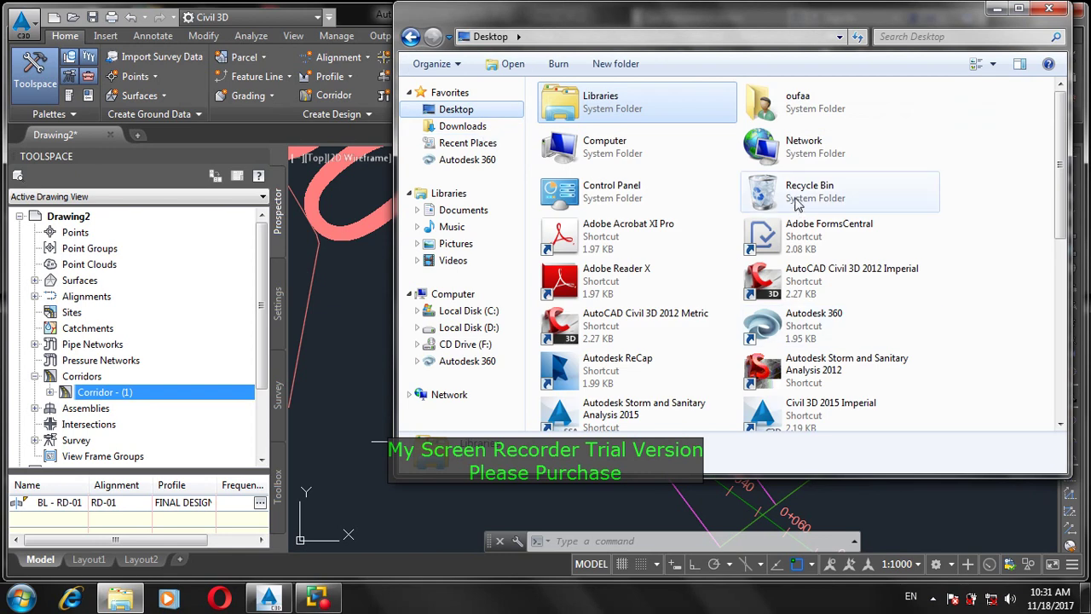
pyautogui.scroll(-5, 789, 157)
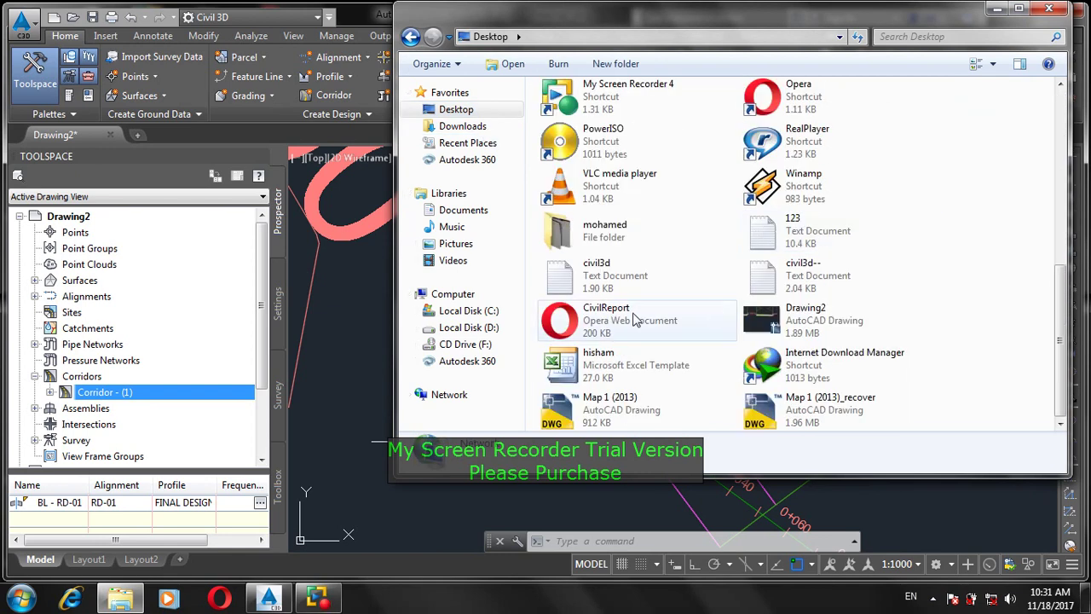
pyautogui.scroll(4, 634, 311)
pyautogui.scroll(-4, 648, 285)
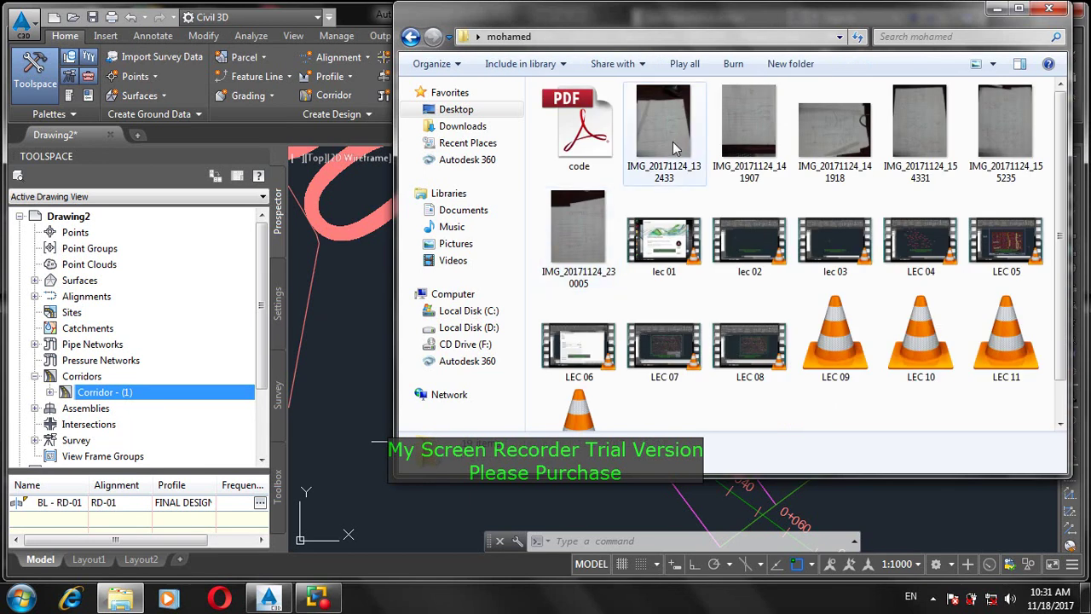
pyautogui.click(907, 134)
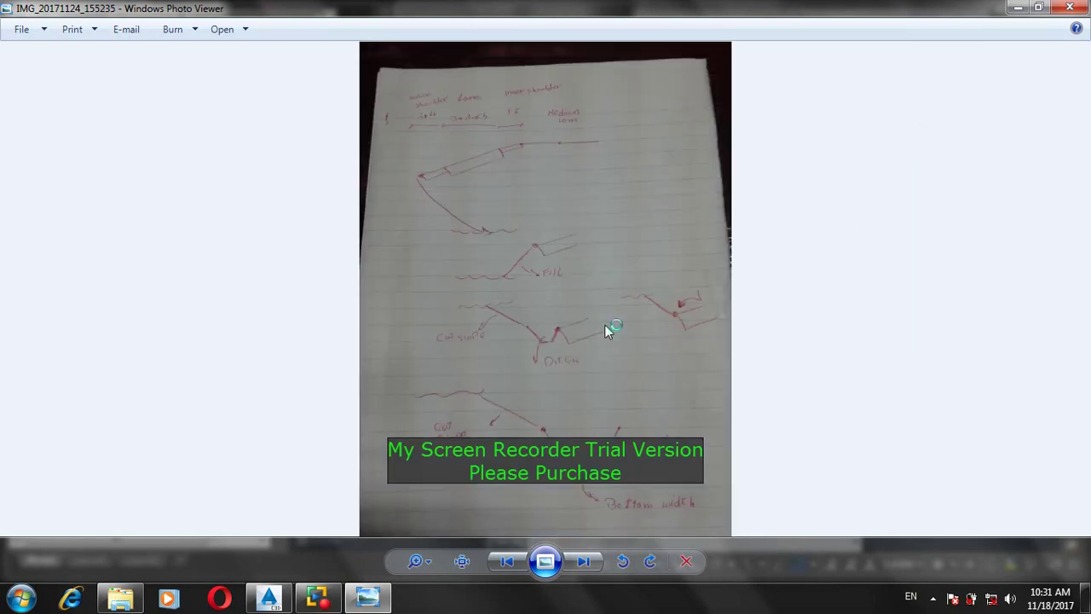
pyautogui.press('Right')
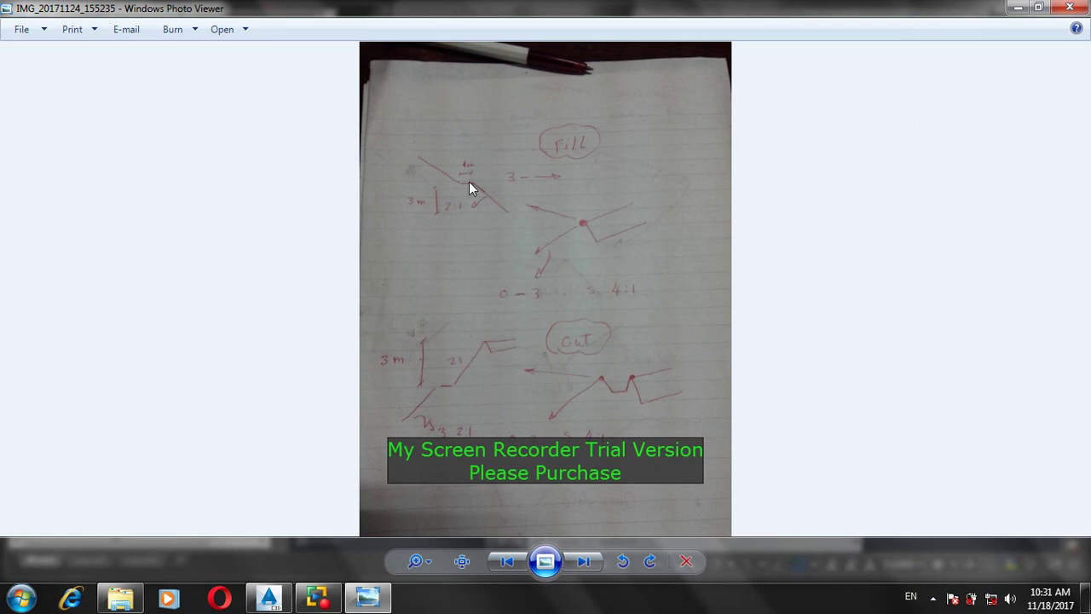
pyautogui.click(1017, 7)
pyautogui.click(999, 10)
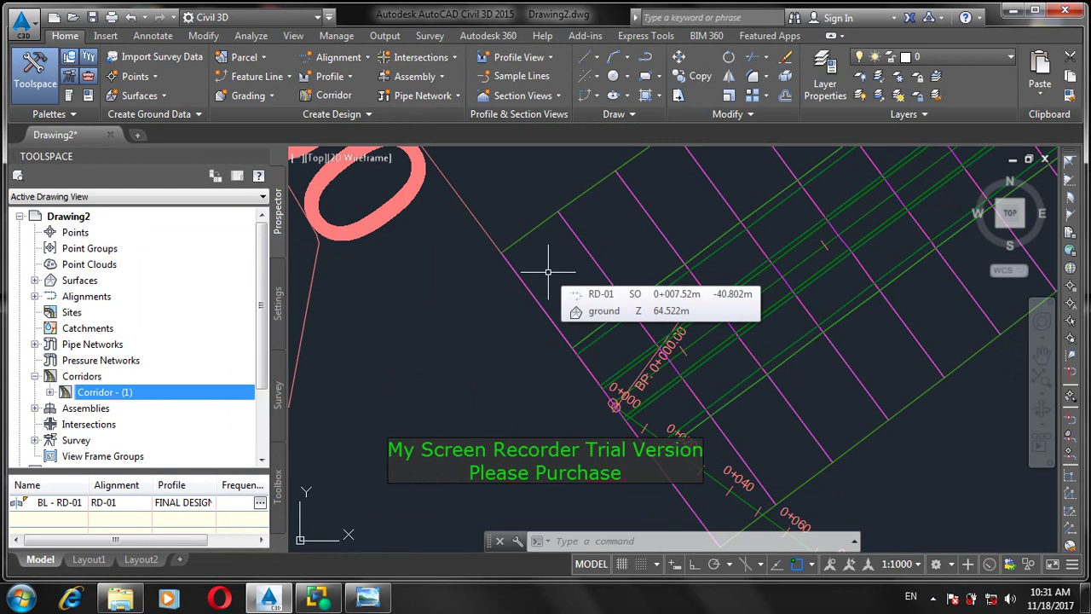
# Examine the height between the FINAL DESIGN and ground lines at the start of the profile view
pyautogui.scroll(-10, 554, 315)
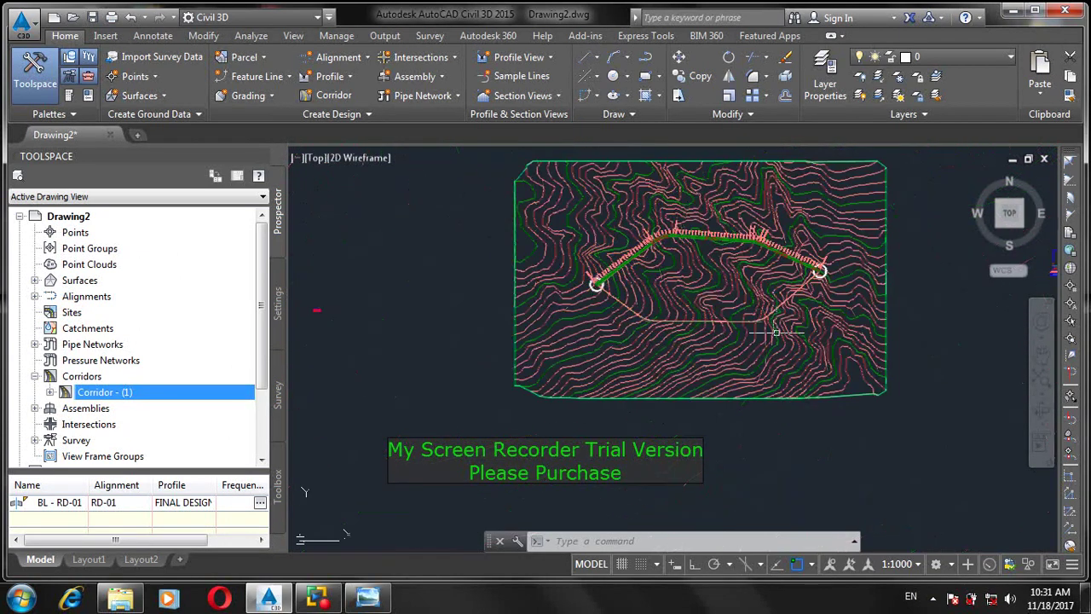
pyautogui.scroll(-5, 776, 333)
pyautogui.scroll(8, 814, 303)
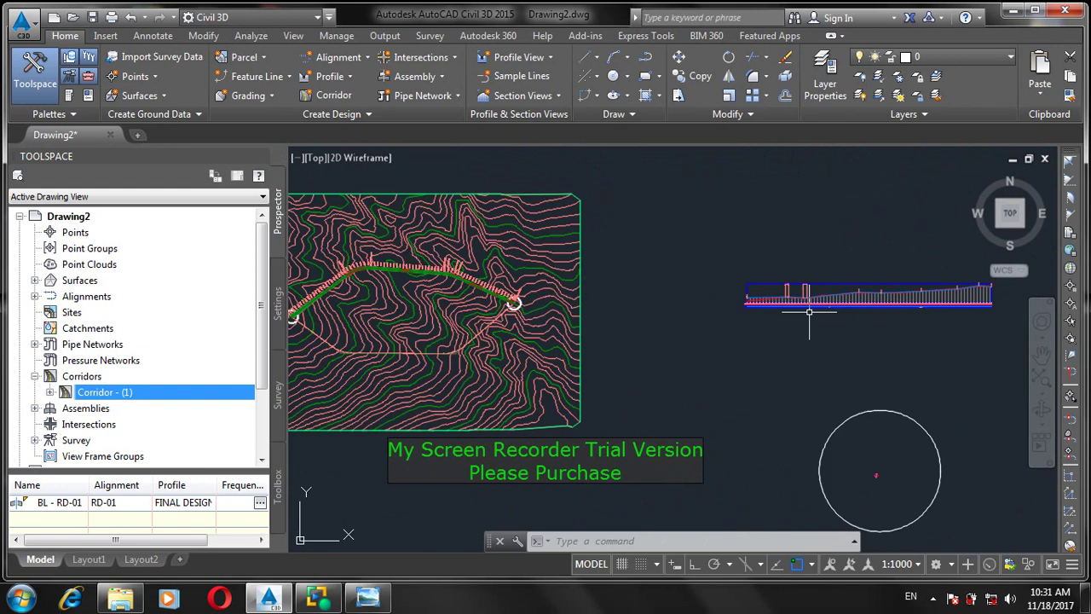
pyautogui.scroll(4, 812, 298)
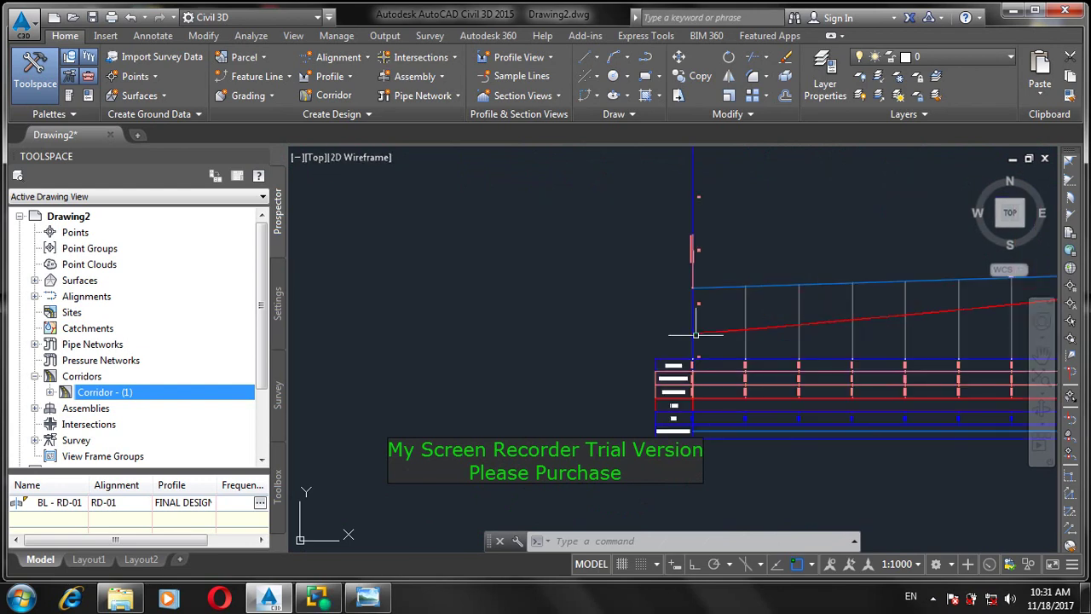
# Read the ground level and final level at station 0+000 in the profile view's data band
pyautogui.scroll(4, 746, 416)
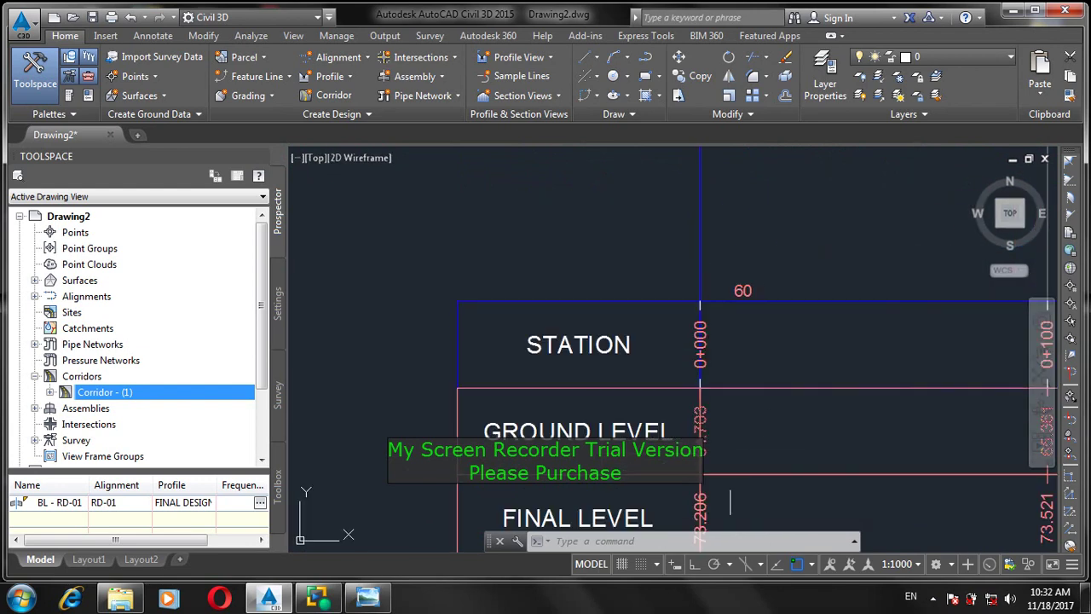
pyautogui.scroll(-2, 773, 422)
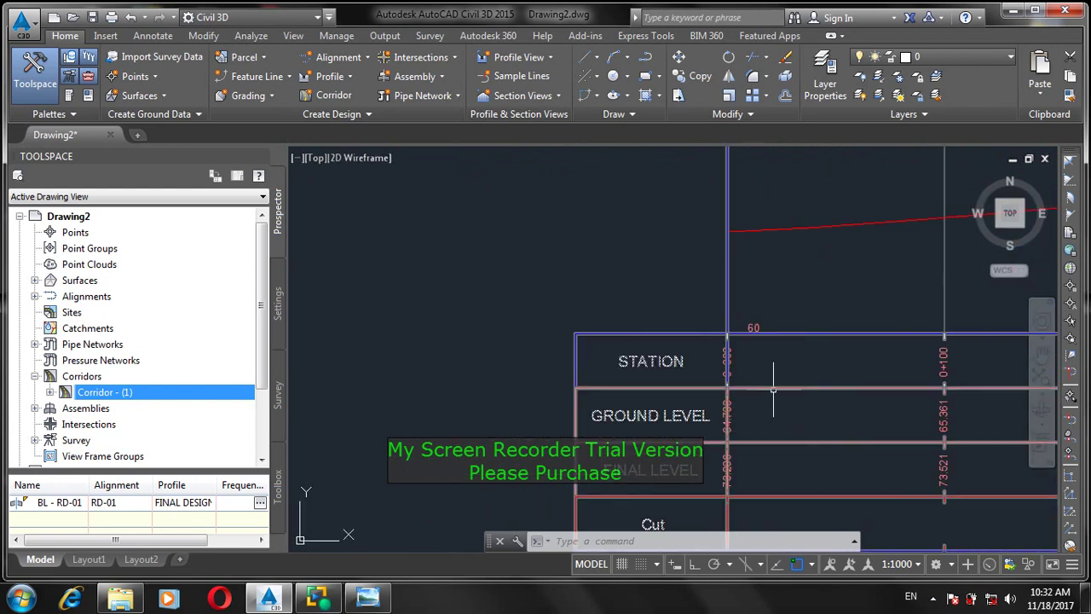
pyautogui.scroll(5, 743, 477)
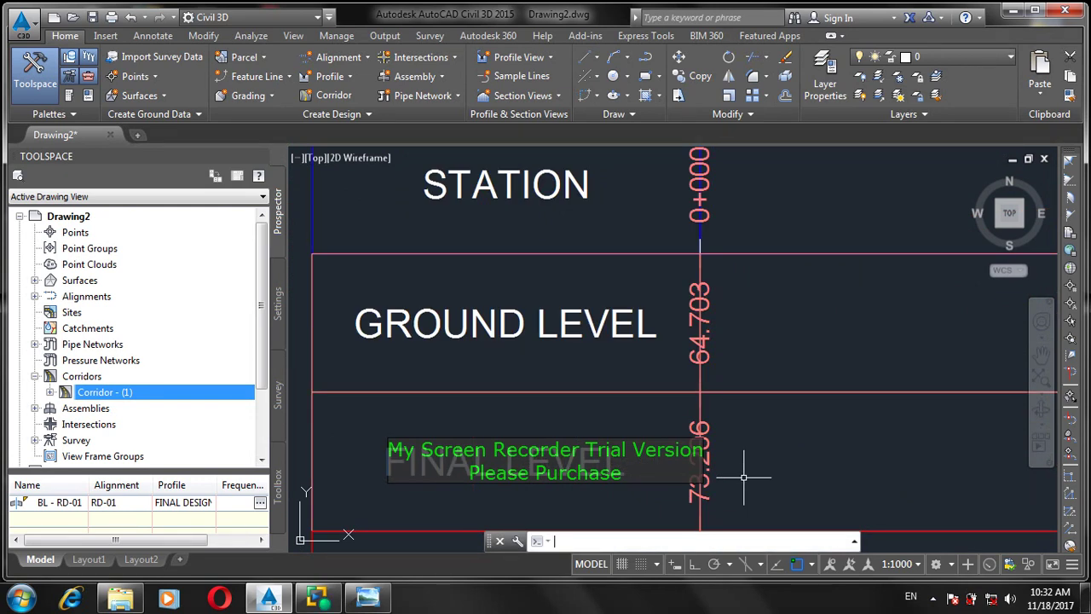
pyautogui.scroll(-10, 754, 469)
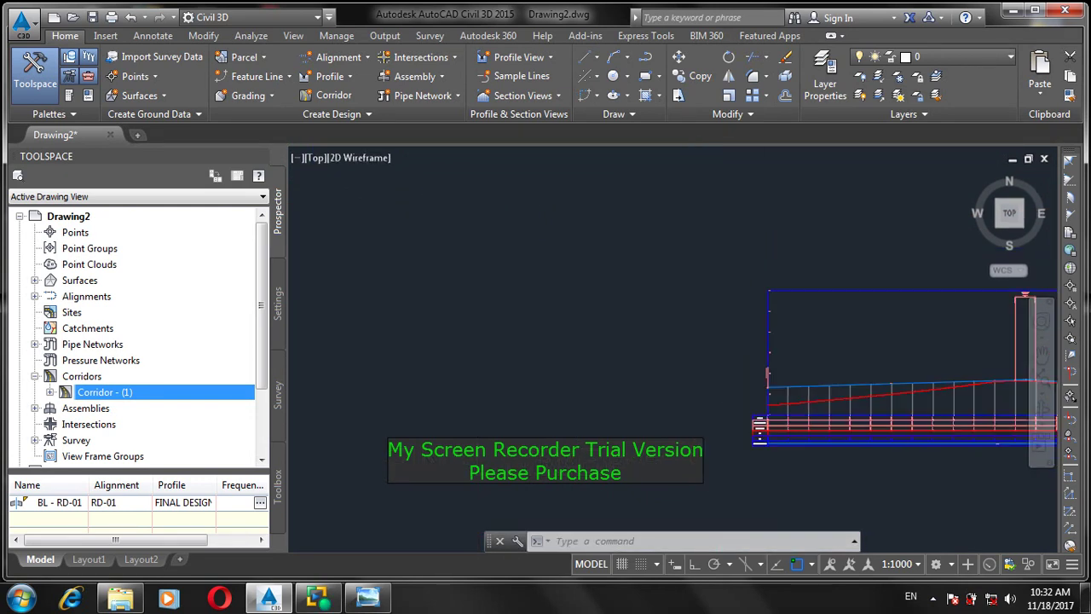
# Examine the conditional cut and fill branches of Assembly - (2), selecting its baseline to identify it and clearing the selection
pyautogui.scroll(8, 747, 452)
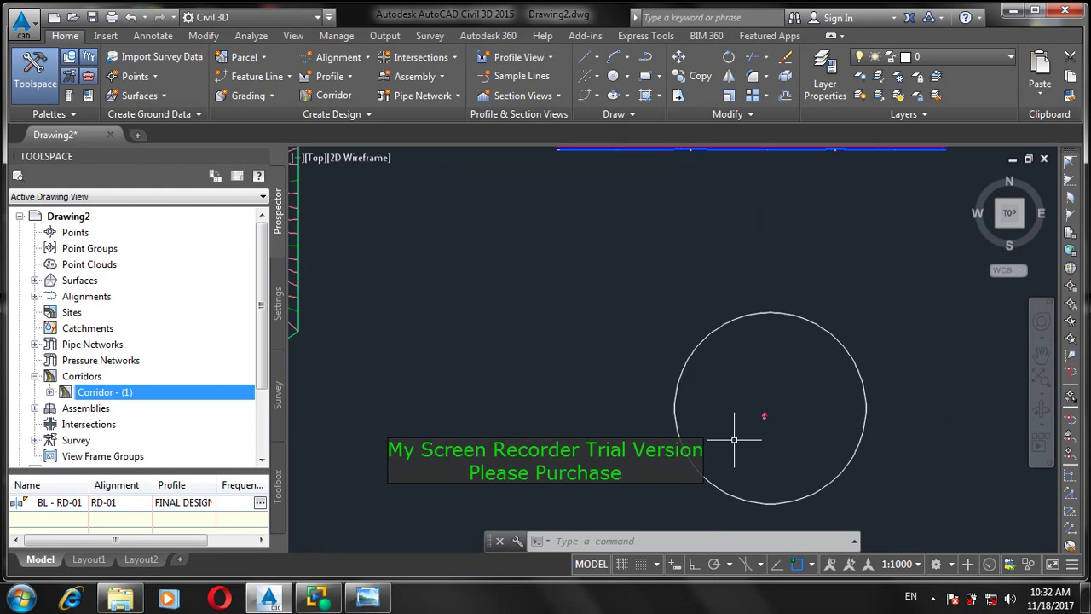
pyautogui.scroll(6, 797, 371)
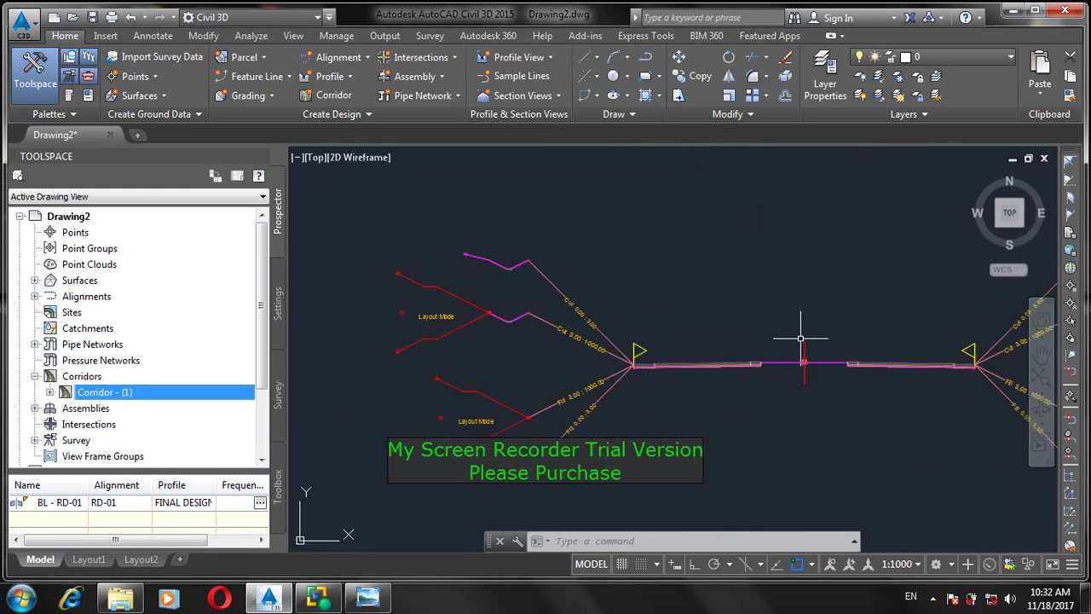
pyautogui.click(804, 341)
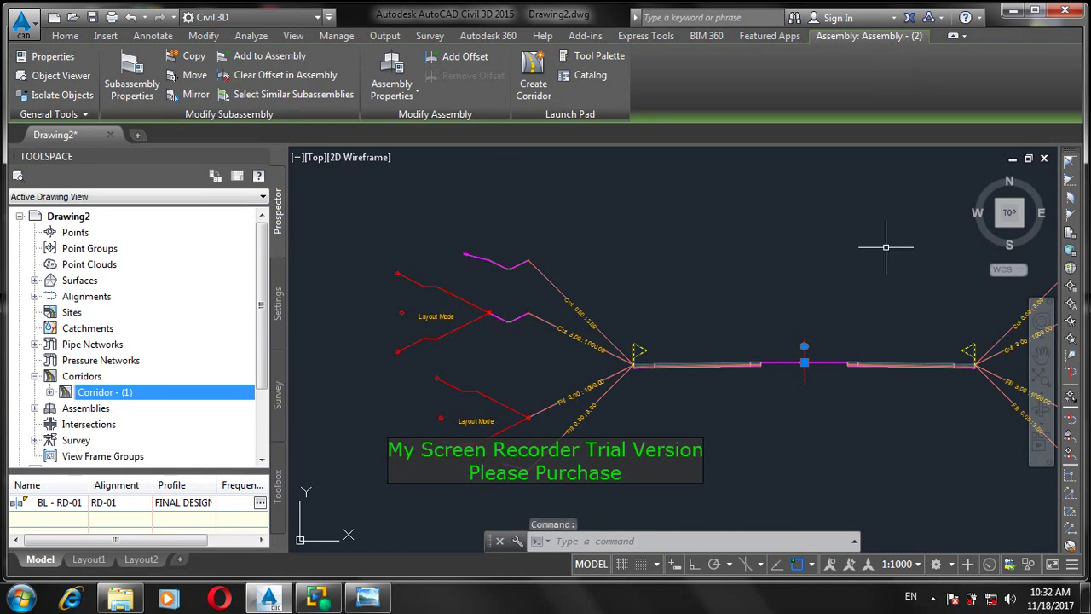
pyautogui.click(842, 270)
pyautogui.press('Escape')
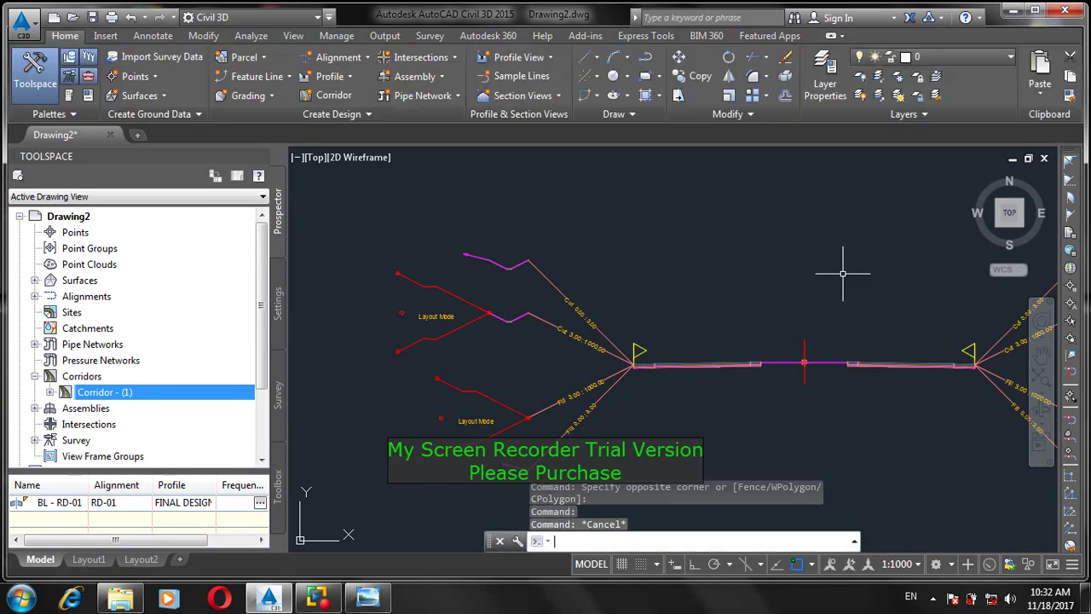
pyautogui.scroll(-2, 774, 265)
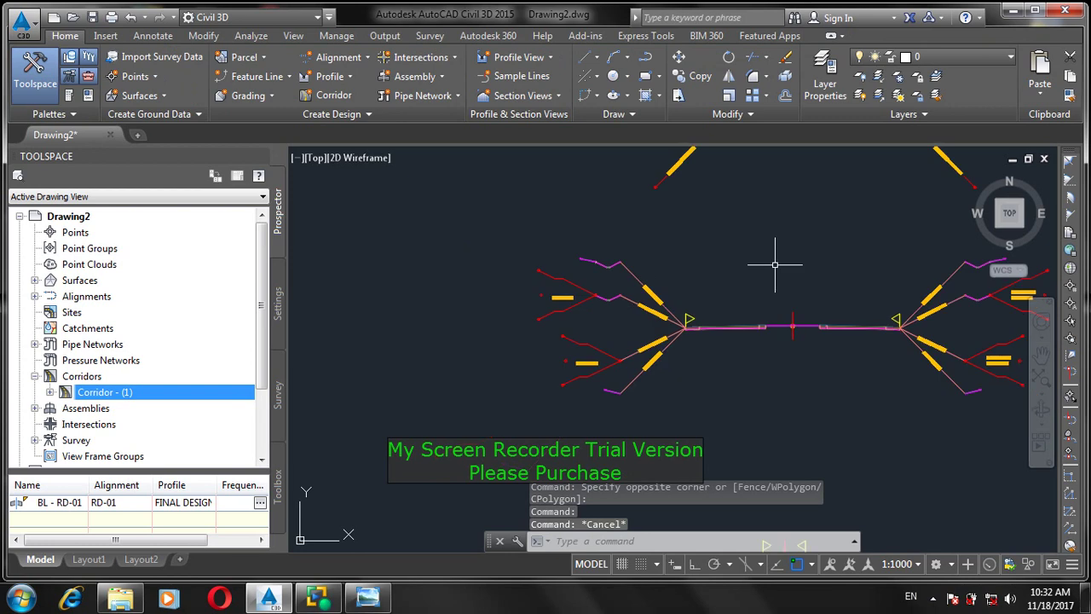
pyautogui.scroll(-5, 774, 263)
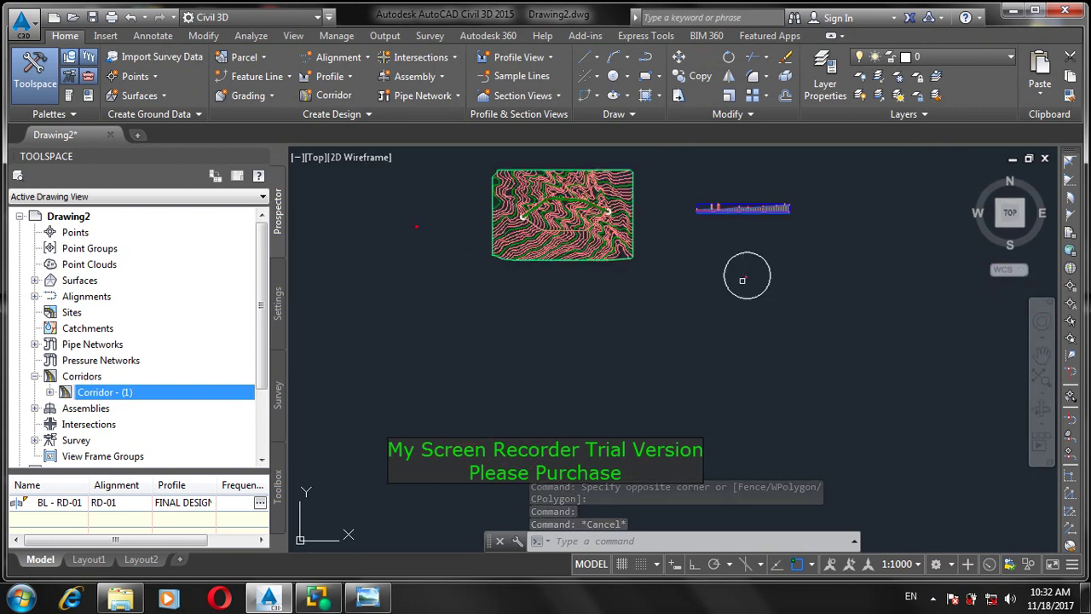
# Assign Assembly - (2) to the RD-01 baseline region of Corridor - (1), rebuild the corridor and clear its selection
pyautogui.scroll(8, 526, 214)
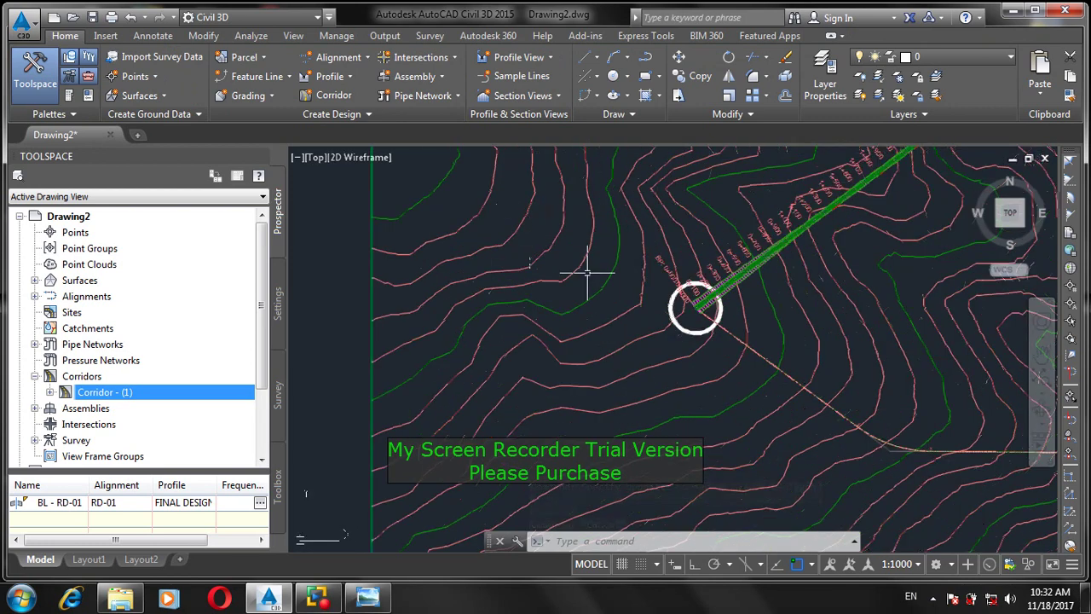
pyautogui.scroll(8, 756, 294)
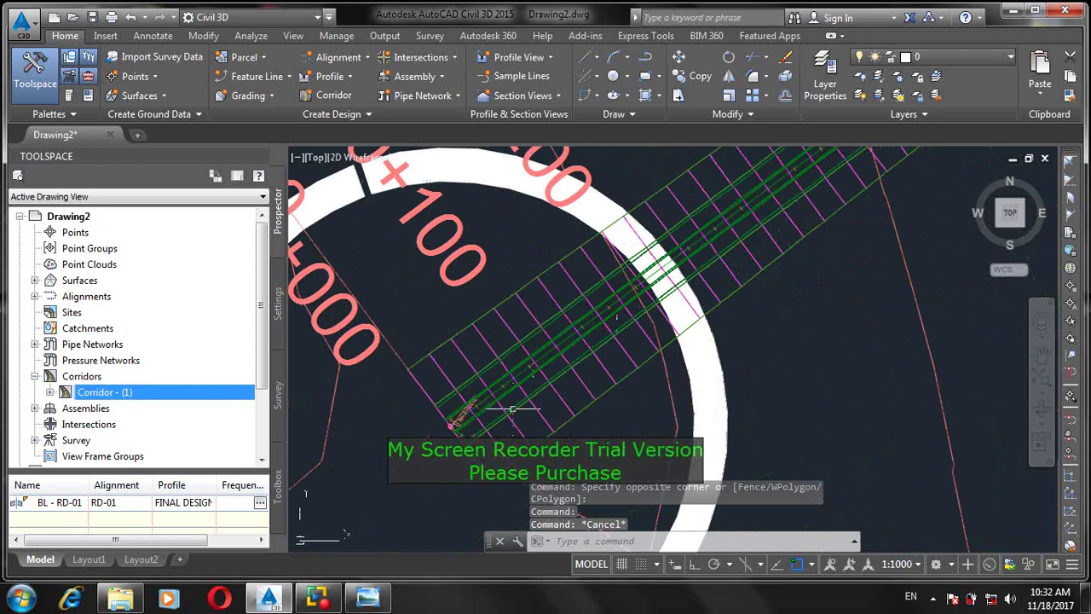
pyautogui.scroll(3, 521, 407)
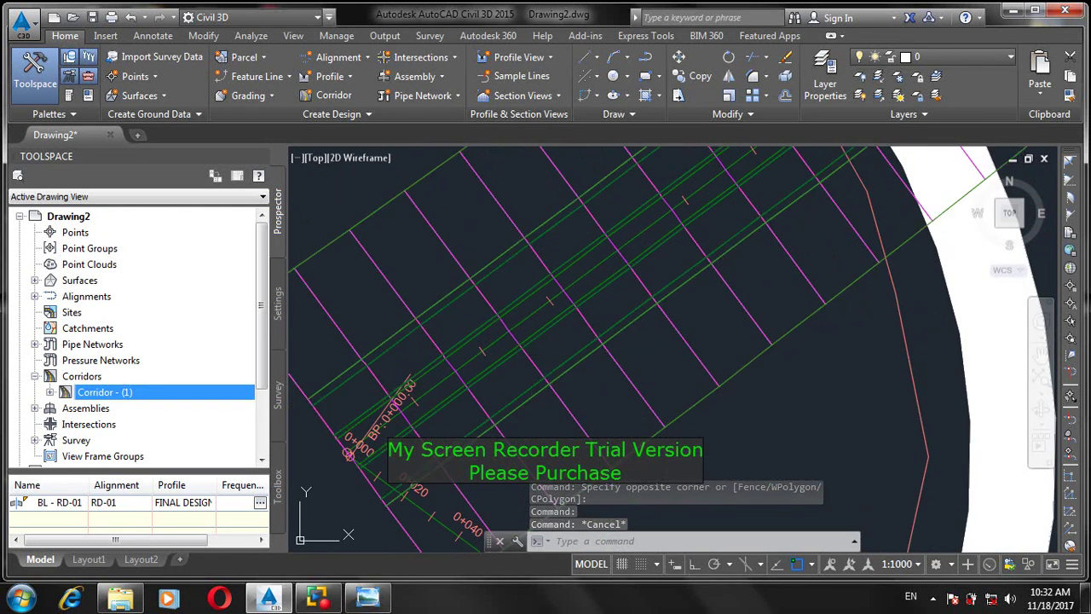
pyautogui.click(515, 352)
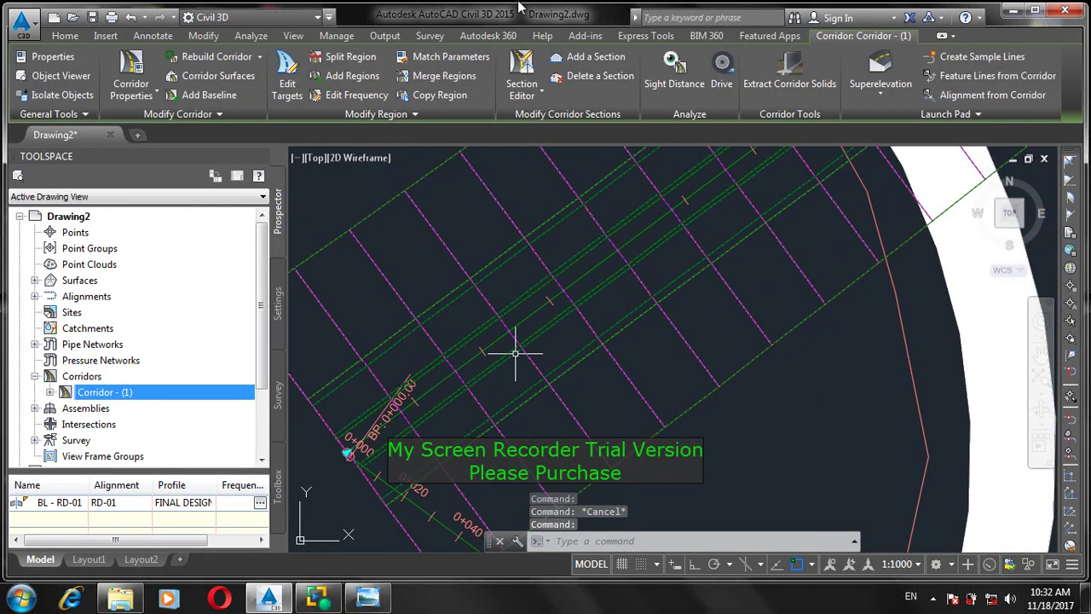
pyautogui.click(132, 68)
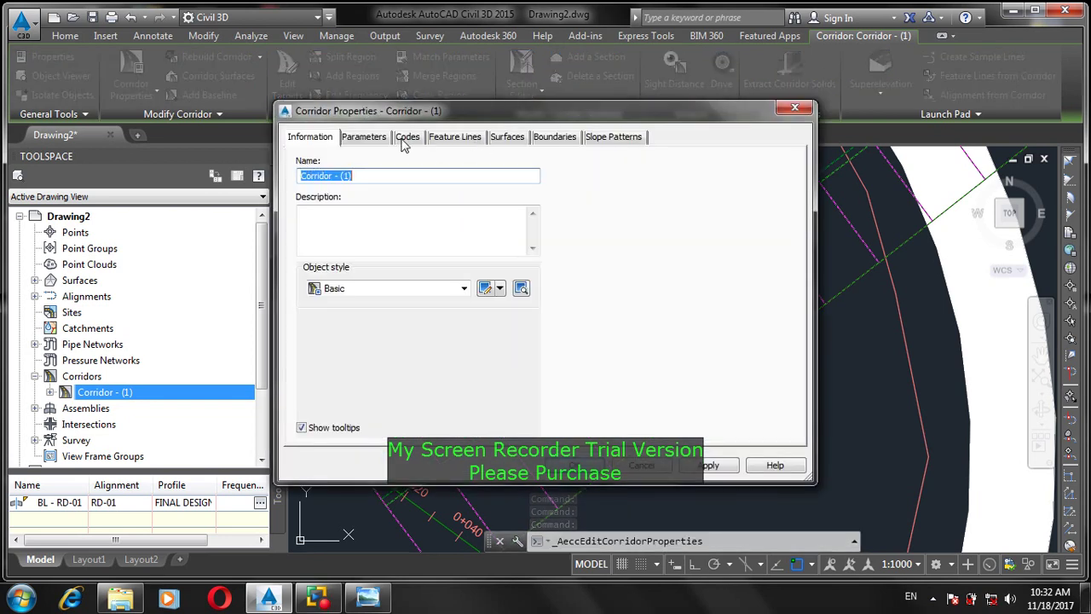
pyautogui.click(357, 138)
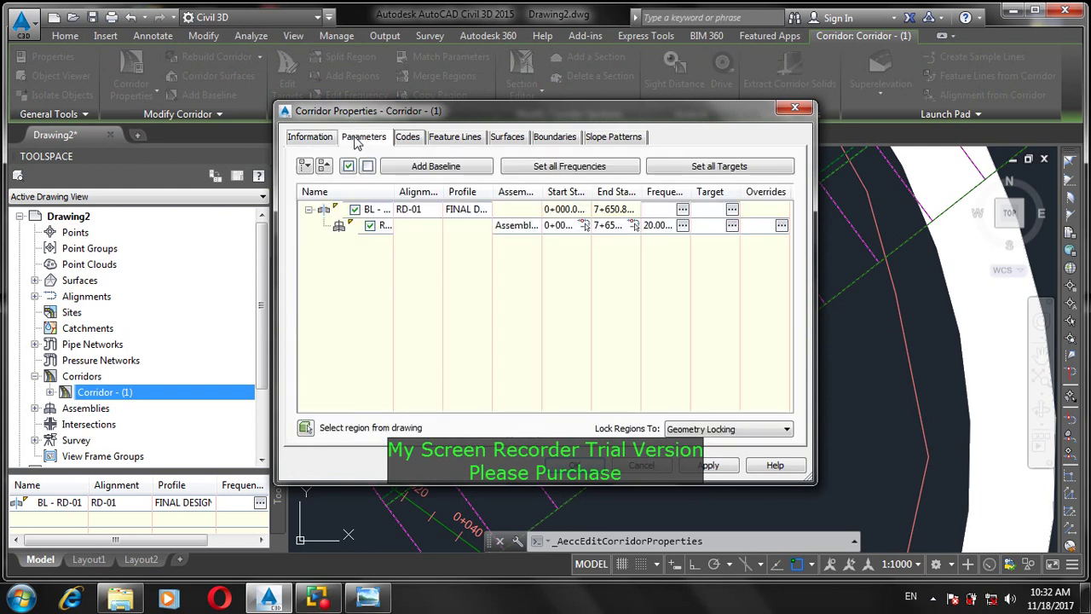
pyautogui.moveTo(545, 191); pyautogui.dragTo(652, 196)
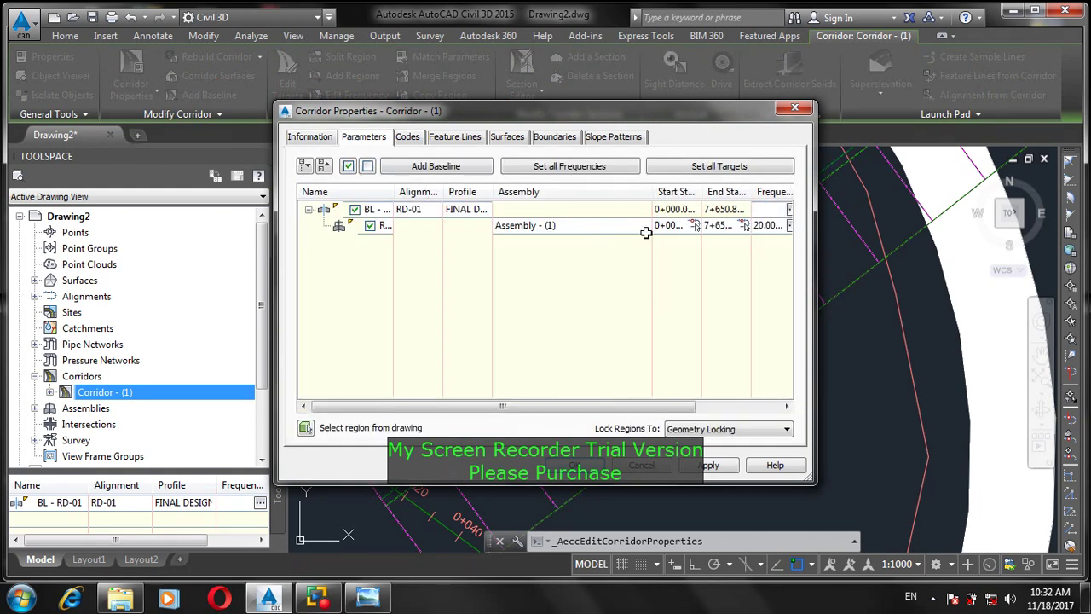
pyautogui.doubleClick(569, 222)
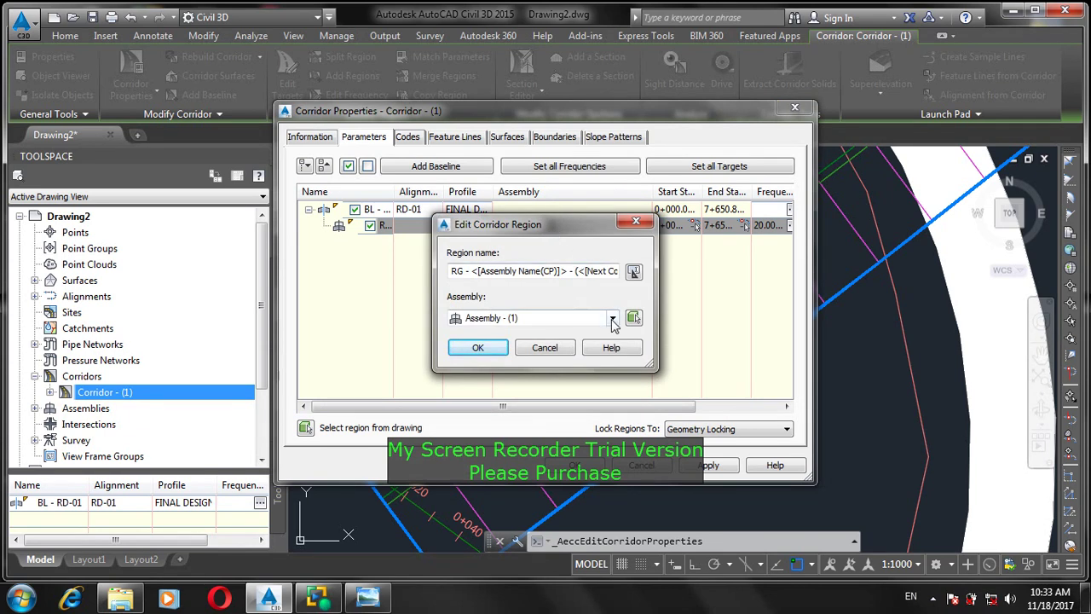
pyautogui.click(611, 318)
pyautogui.click(554, 346)
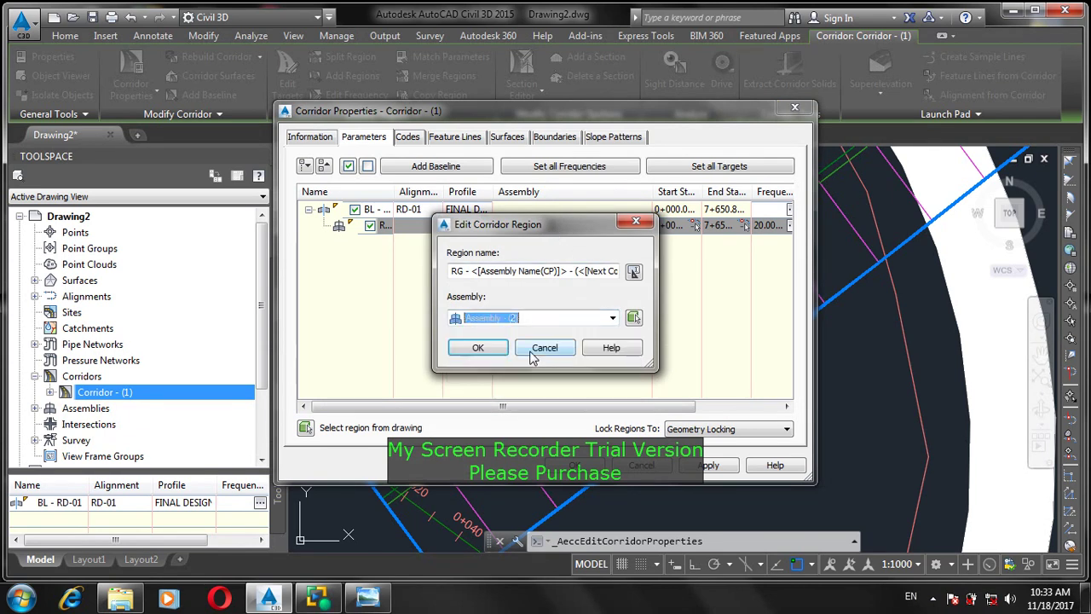
pyautogui.click(478, 348)
pyautogui.click(576, 465)
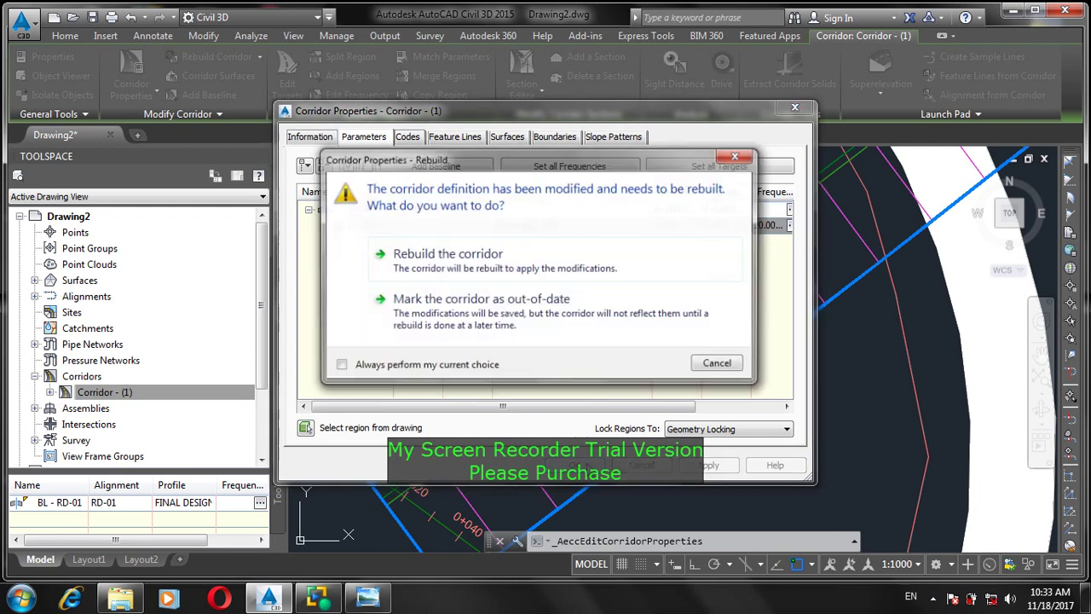
pyautogui.click(555, 266)
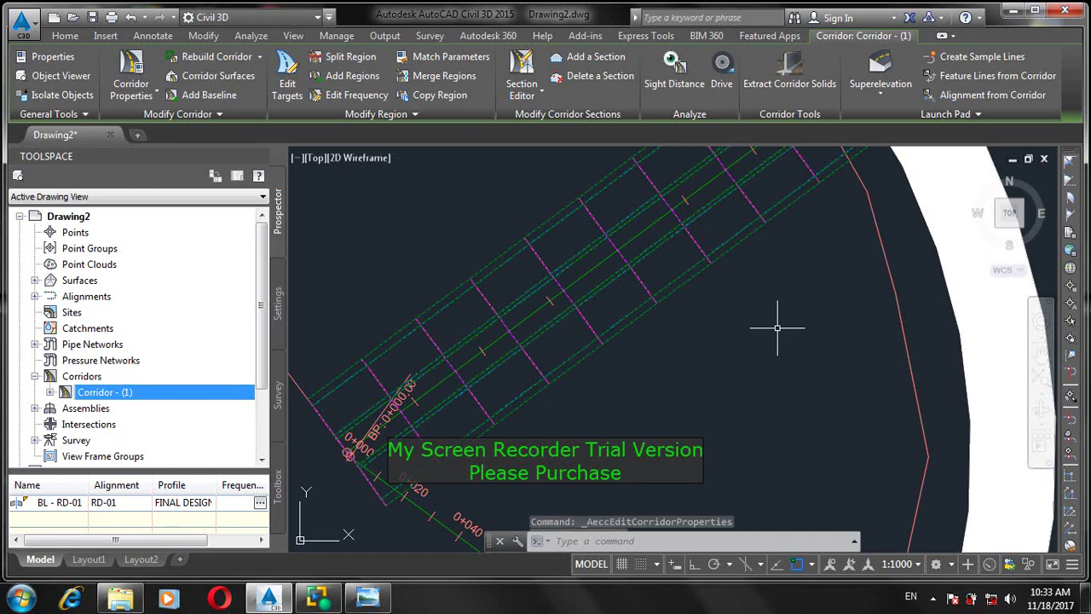
pyautogui.press('Escape')
# Set all surface targets of Corridor - (1) to the ground surface and rebuild the corridor
pyautogui.scroll(-2, 696, 360)
pyautogui.scroll(3, 690, 317)
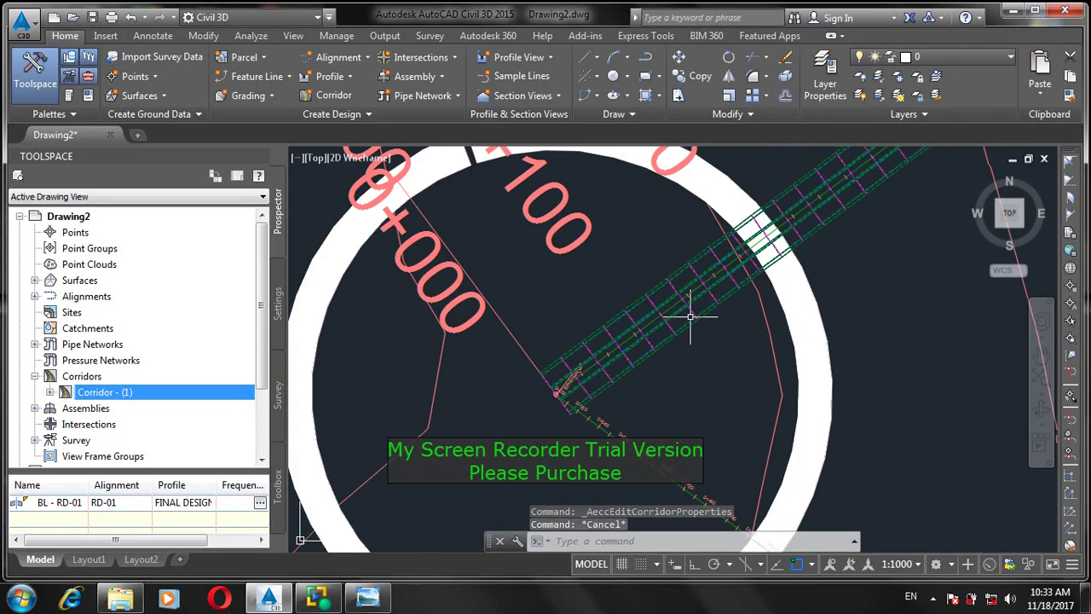
pyautogui.scroll(3, 686, 328)
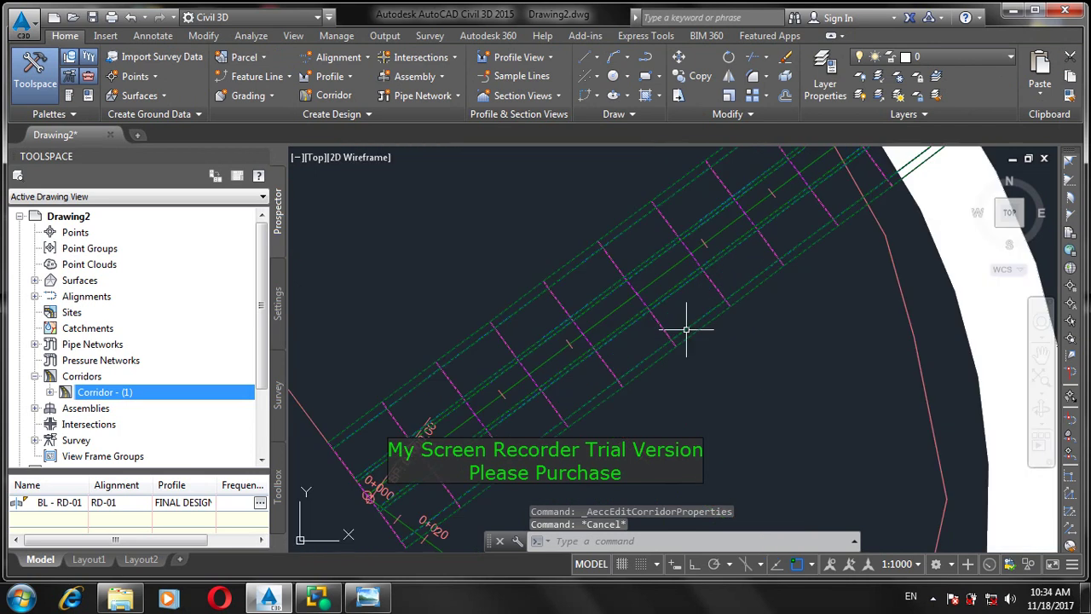
pyautogui.moveTo(686, 329)
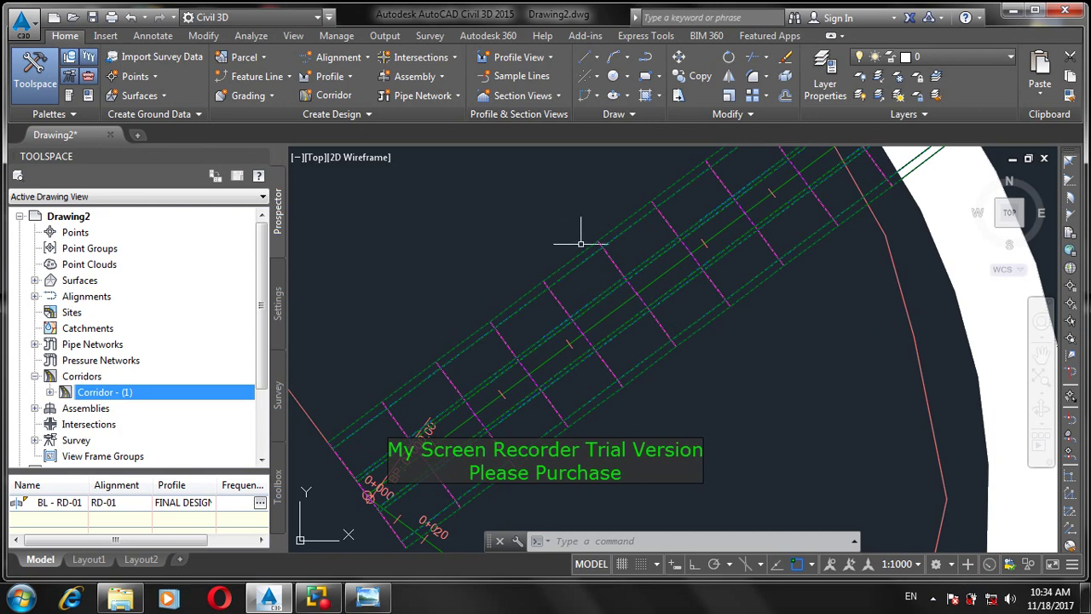
pyautogui.click(623, 253)
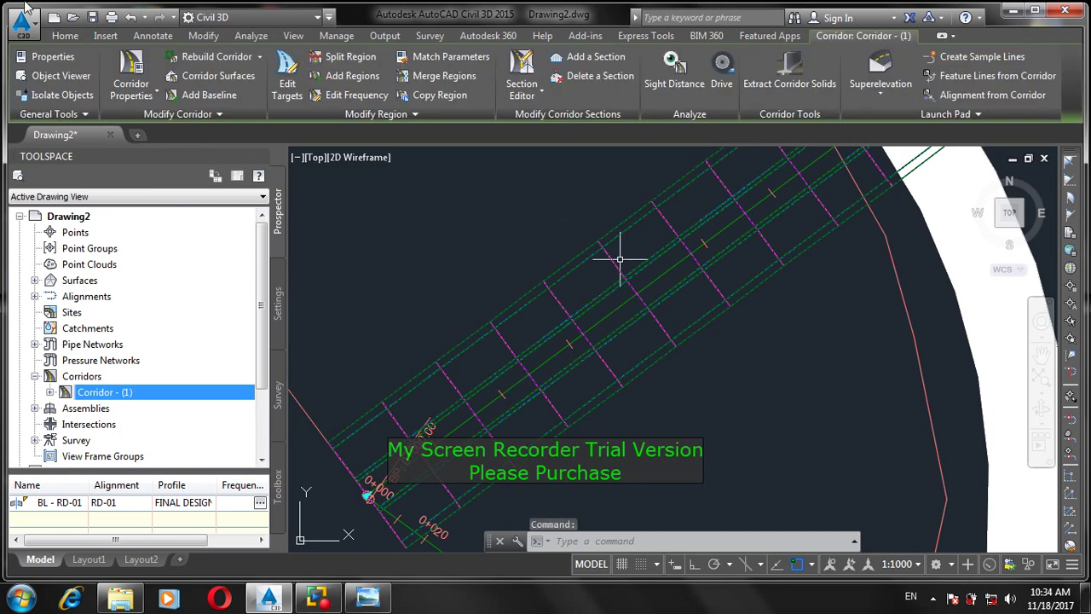
pyautogui.click(133, 69)
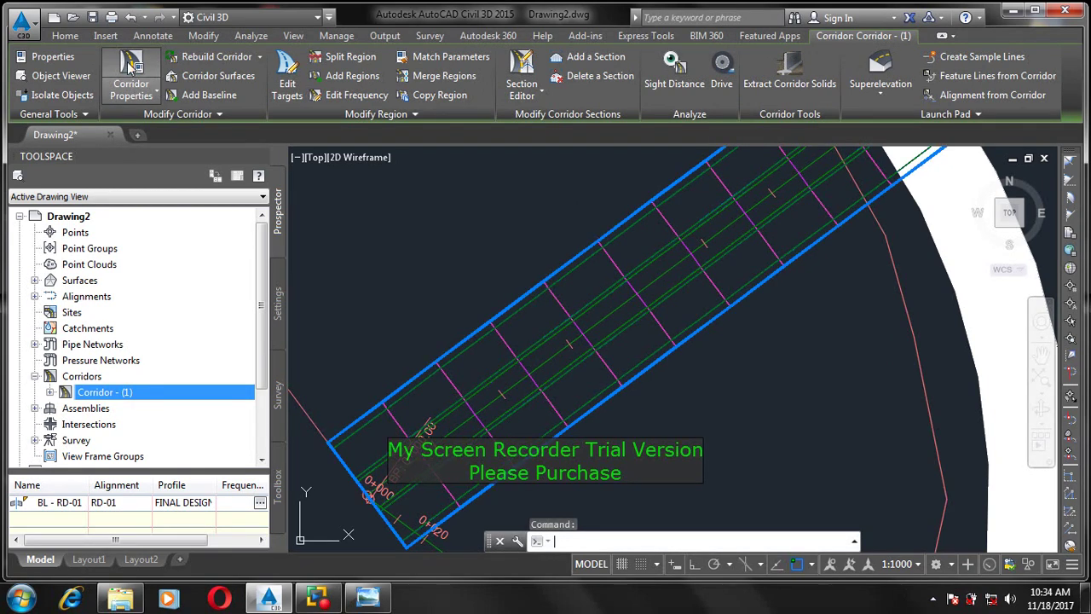
pyautogui.click(130, 66)
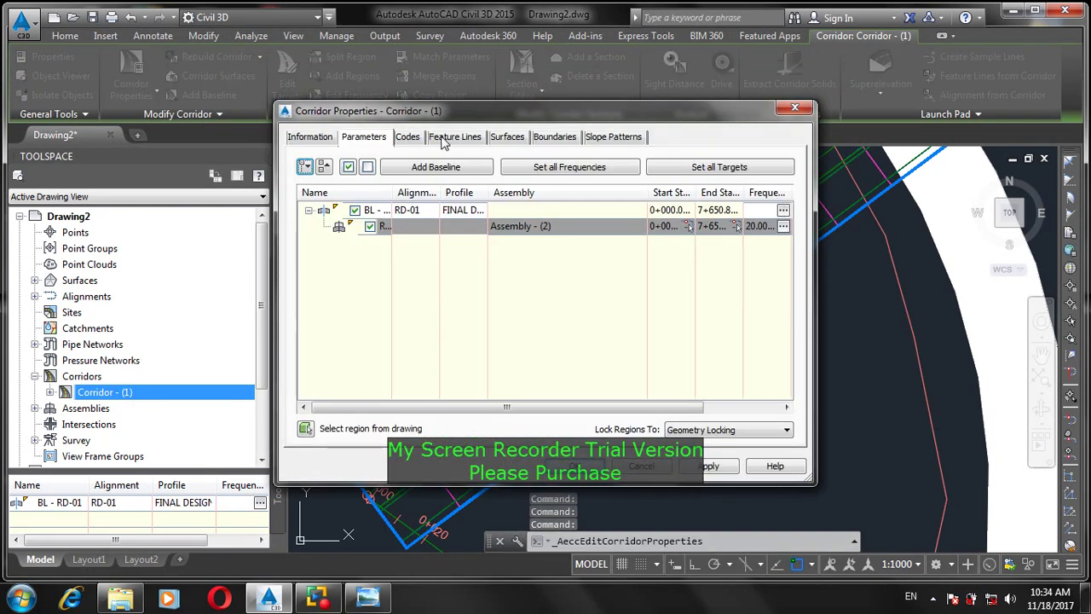
pyautogui.click(697, 167)
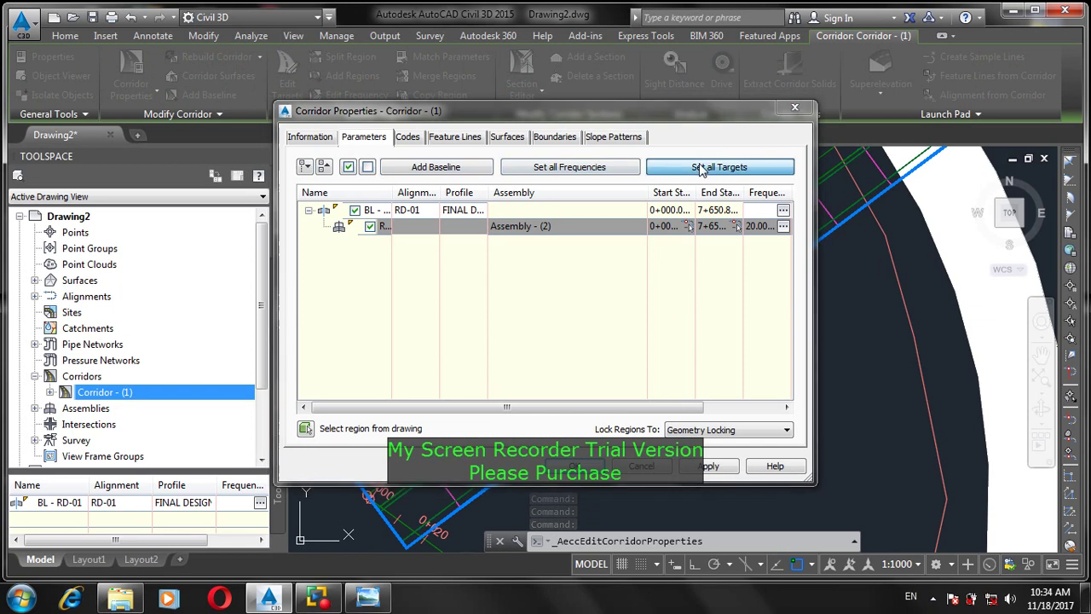
pyautogui.click(463, 213)
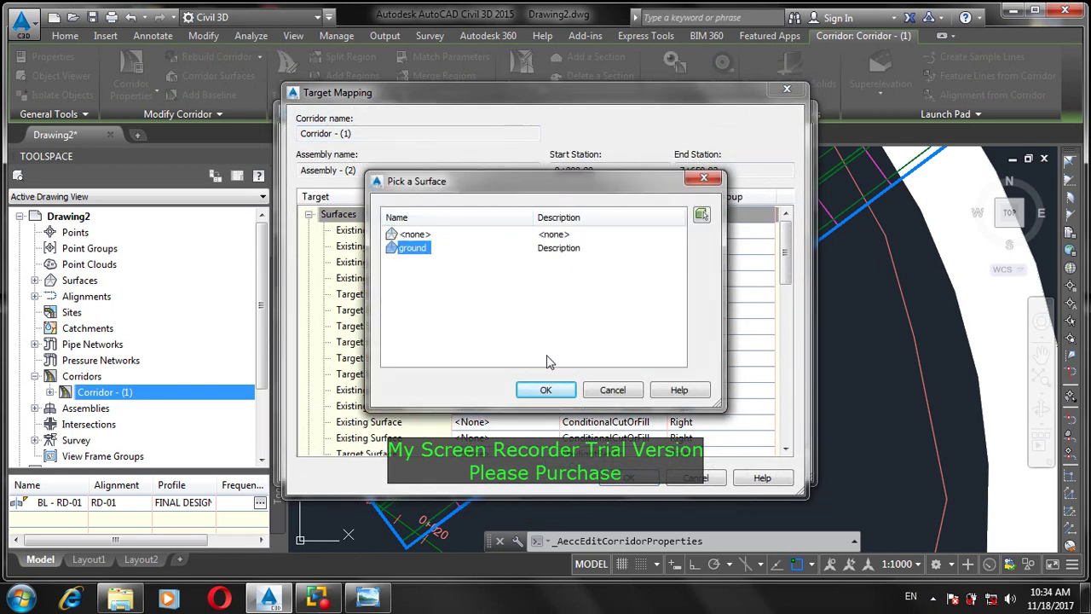
pyautogui.click(546, 389)
pyautogui.click(639, 480)
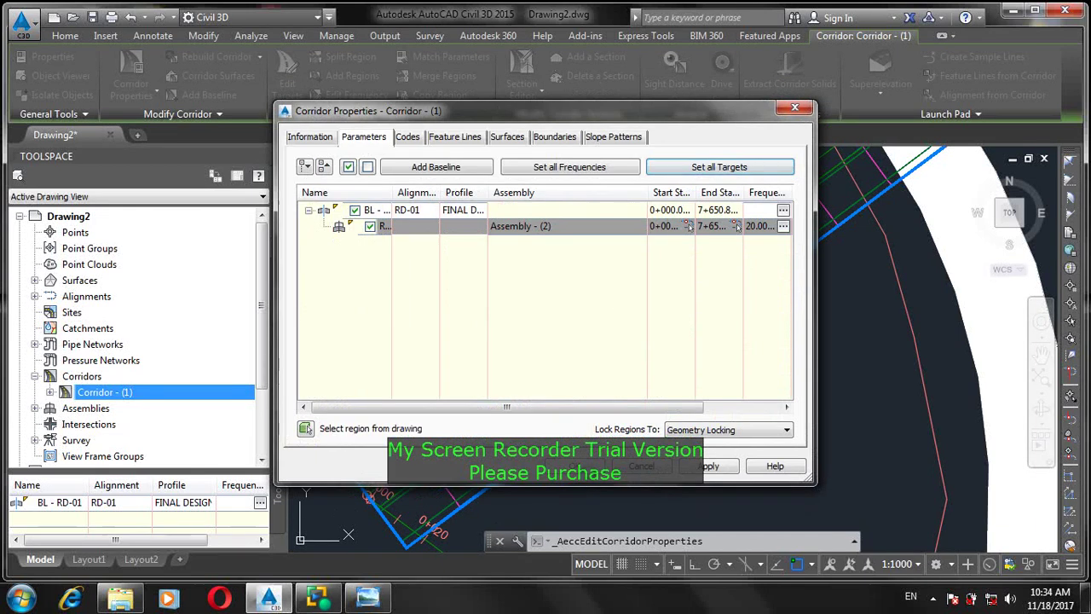
pyautogui.click(586, 470)
pyautogui.click(546, 260)
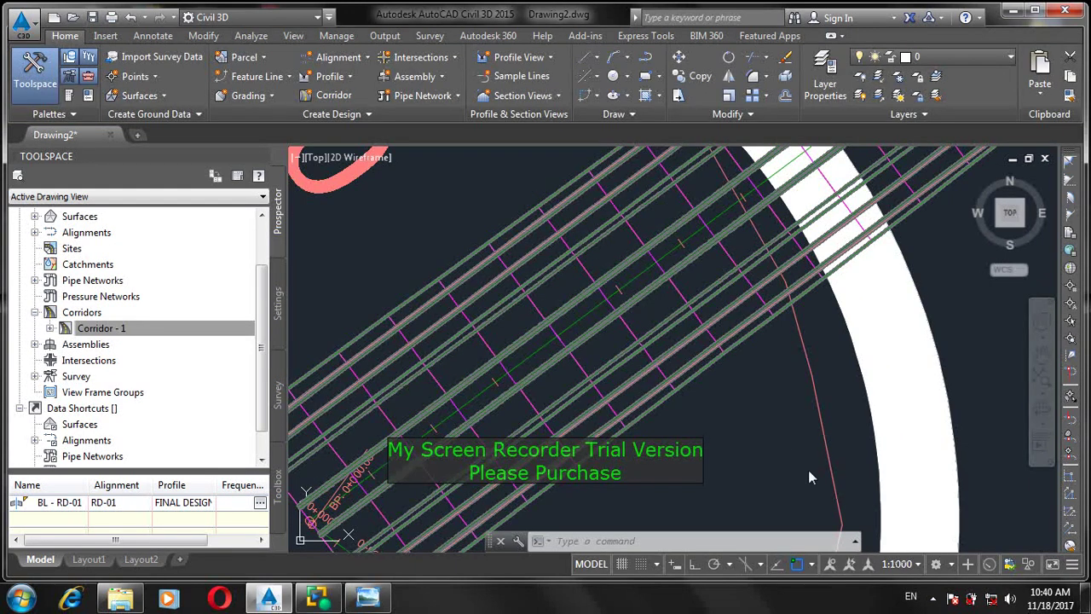
# Examine the rebuilt corridor's slope and bench lines around station 0+000 of RD-01
pyautogui.scroll(-5, 853, 390)
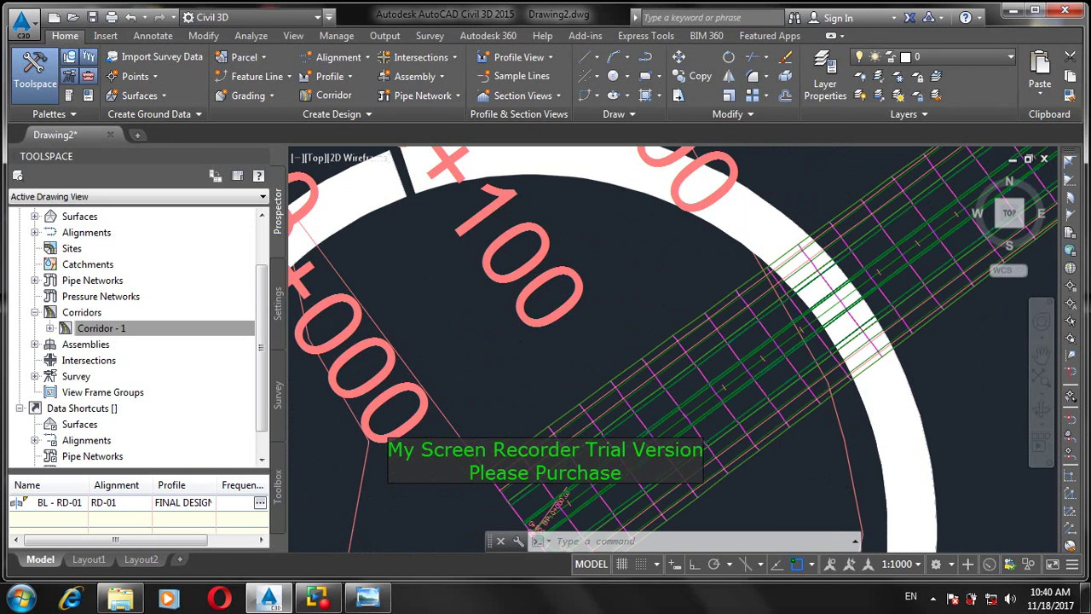
pyautogui.scroll(-5, 699, 371)
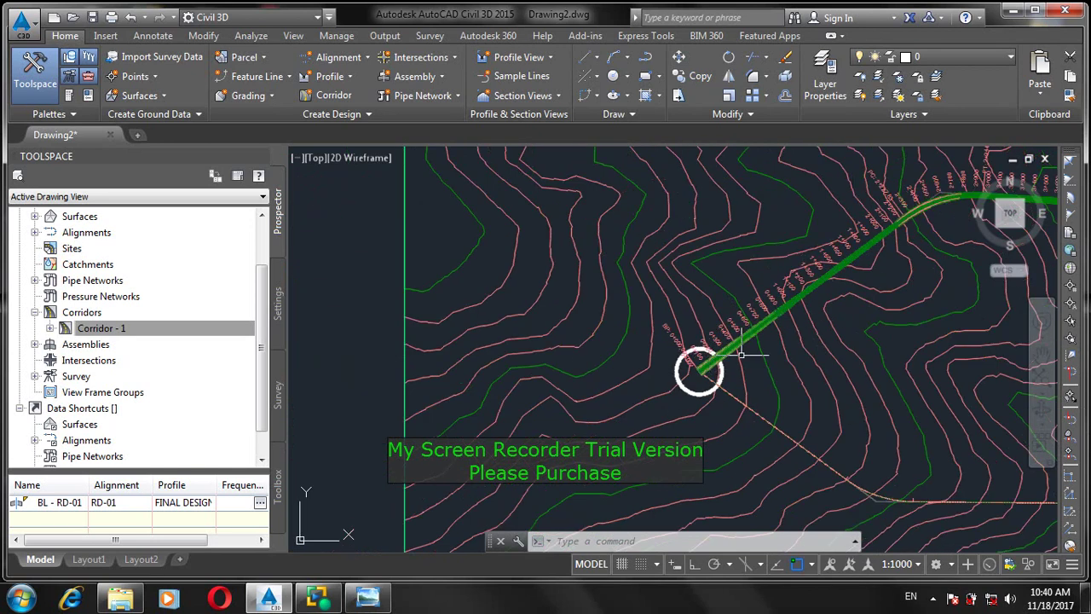
pyautogui.scroll(5, 697, 371)
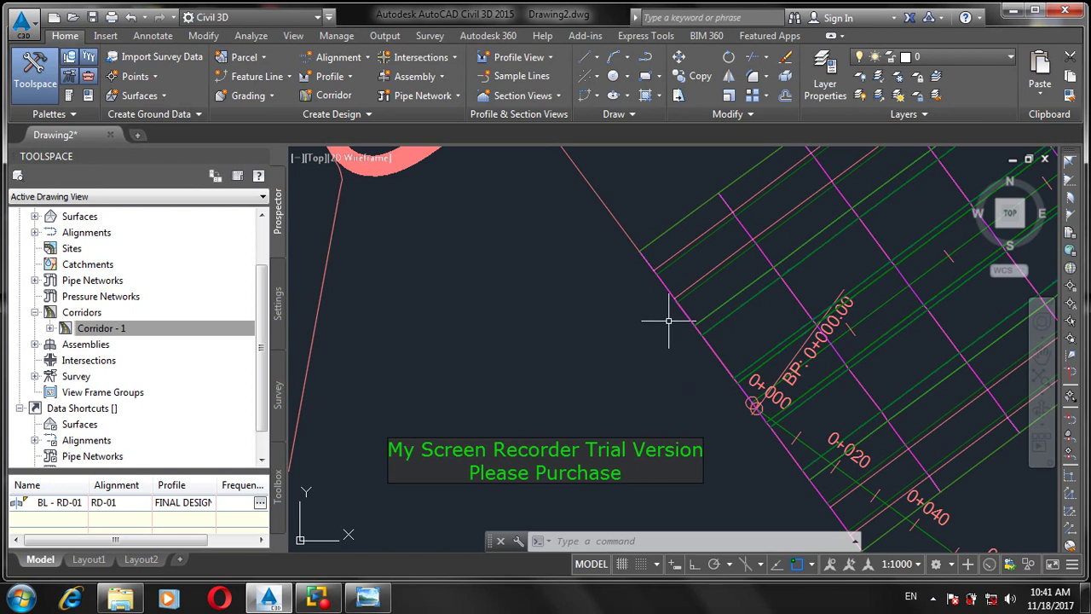
pyautogui.moveTo(669, 320)
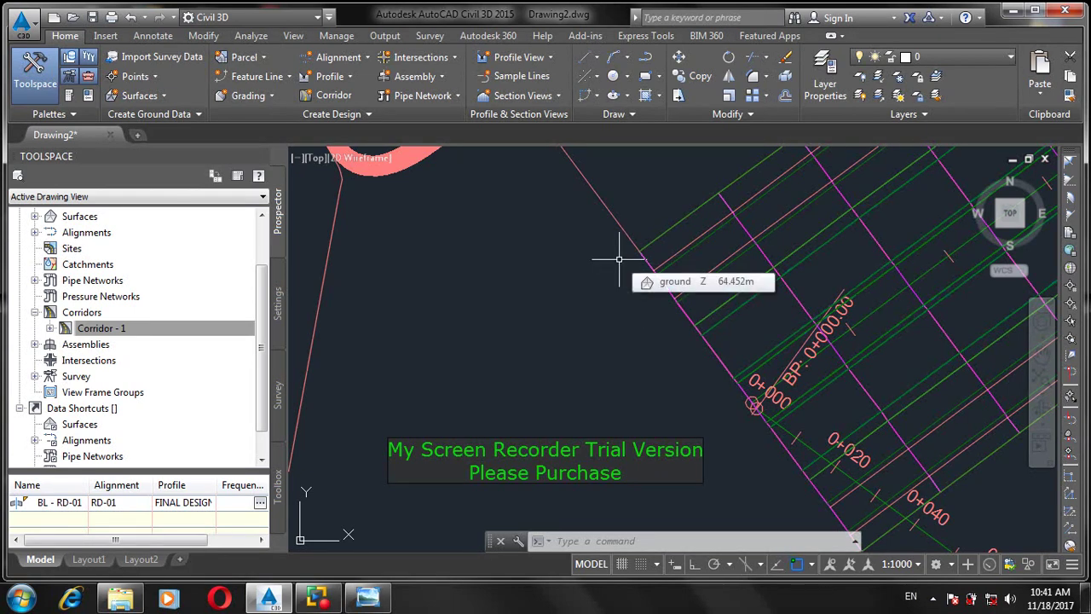
# Create a sample line group on alignment RD-01 that samples the ground surface and Corridor - 1, keeping the default name and styles
pyautogui.scroll(-5, 616, 251)
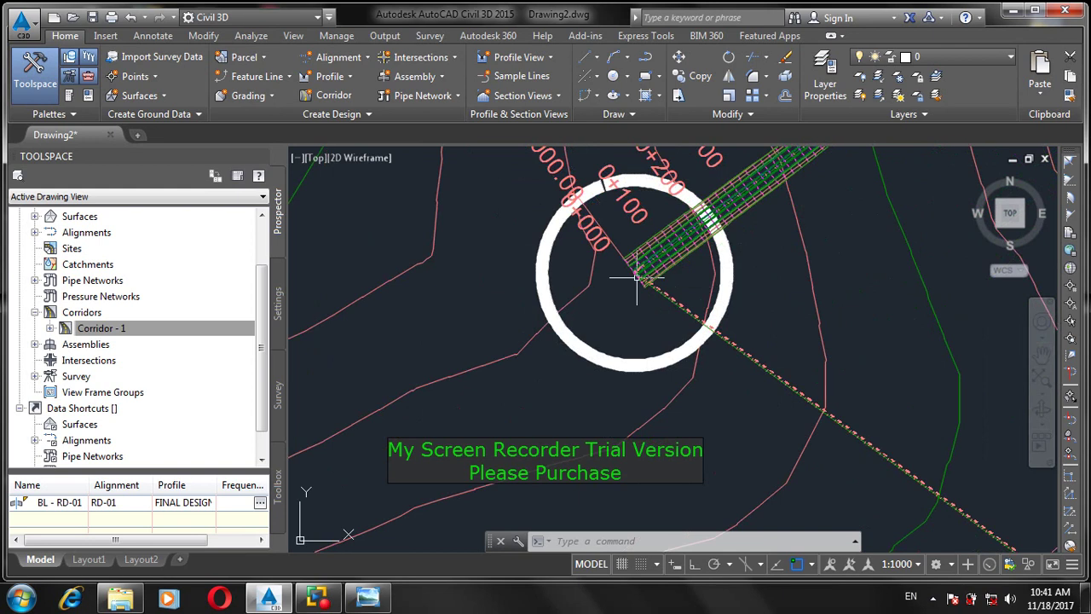
pyautogui.click(534, 76)
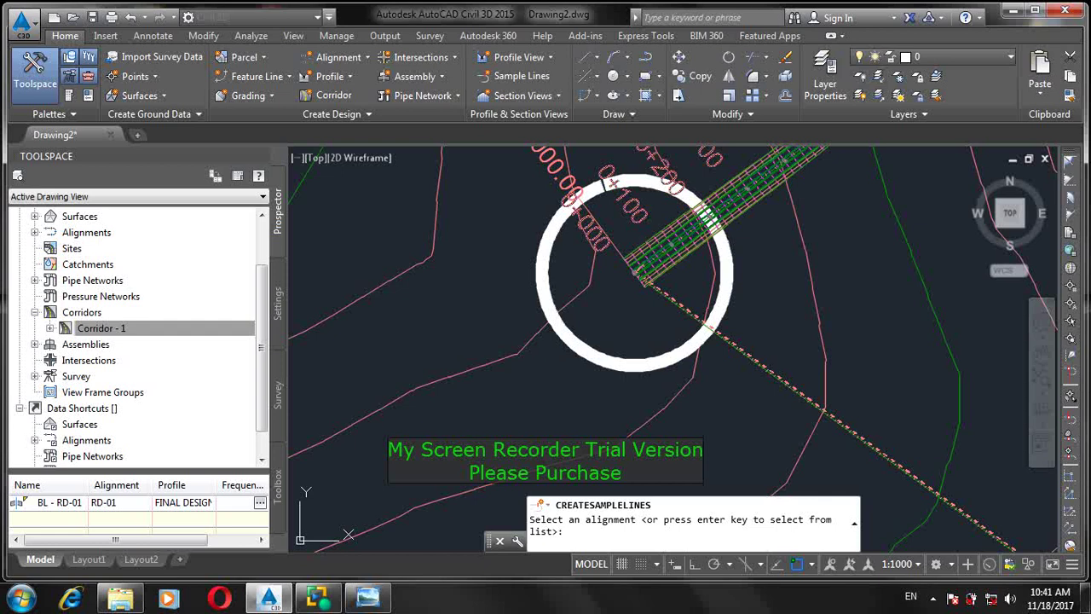
pyautogui.scroll(4, 638, 277)
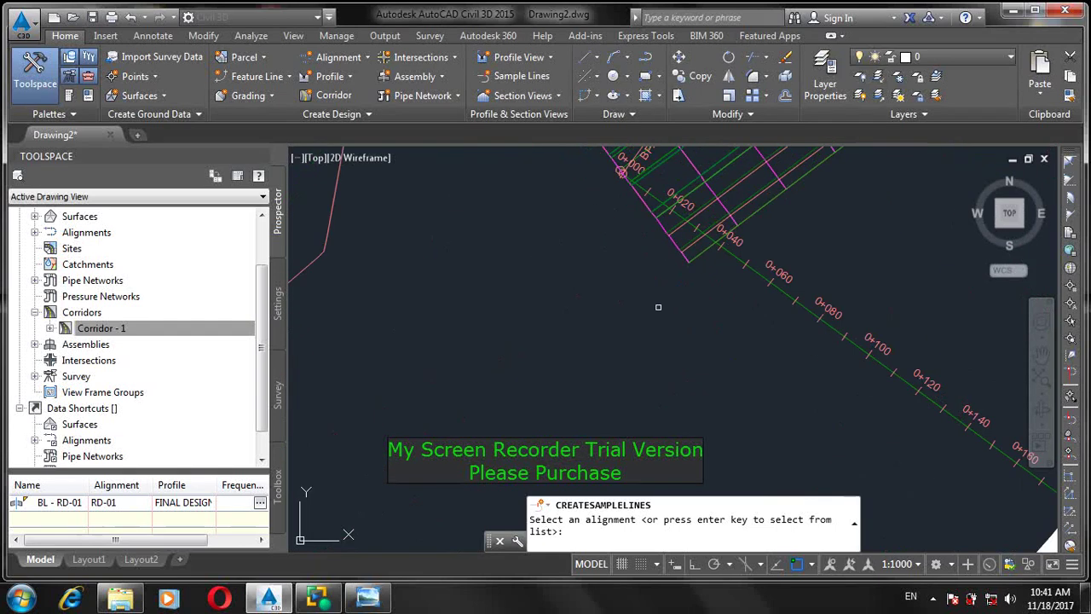
pyautogui.scroll(-3, 658, 389)
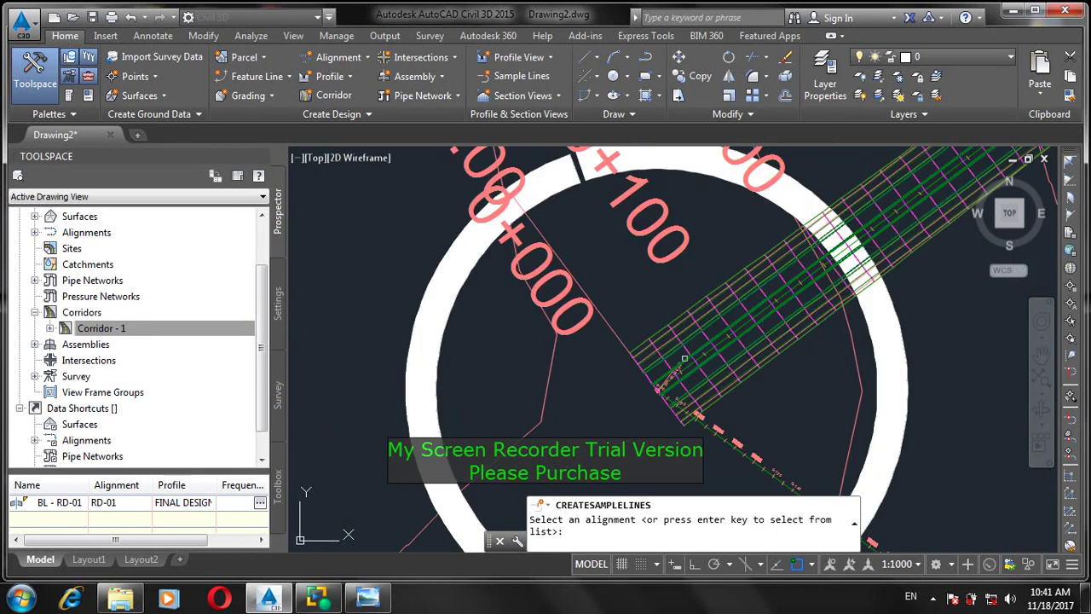
pyautogui.scroll(3, 684, 359)
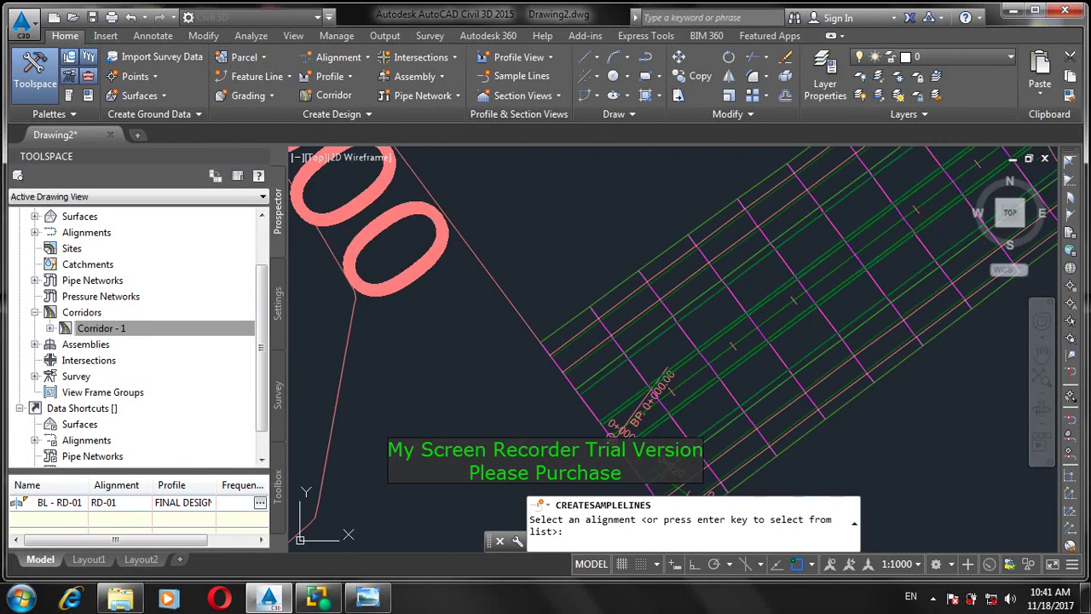
pyautogui.click(714, 368)
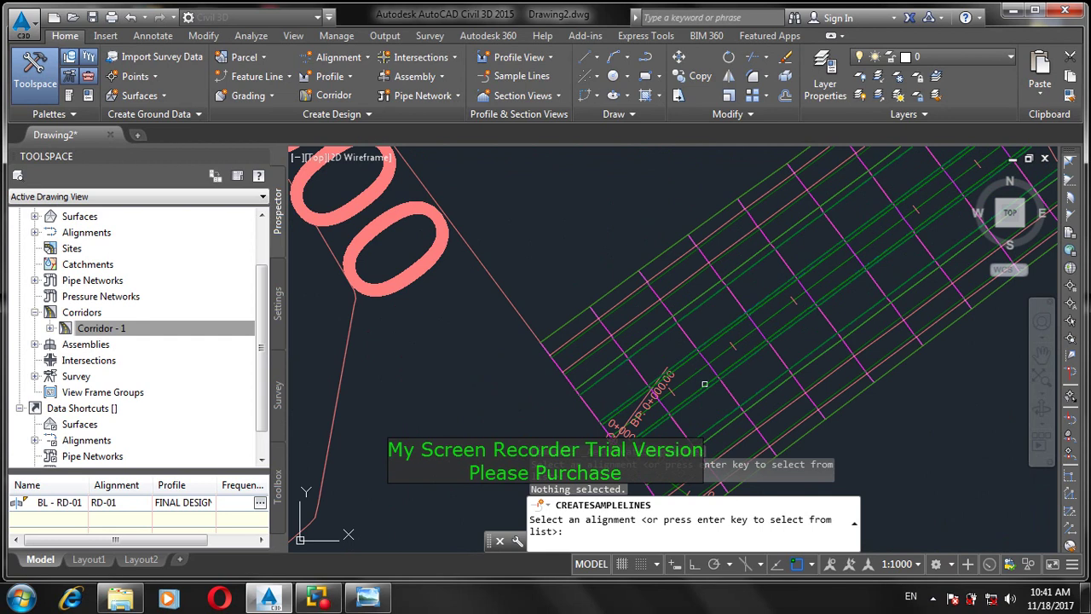
pyautogui.press('Return')
pyautogui.press('Return')
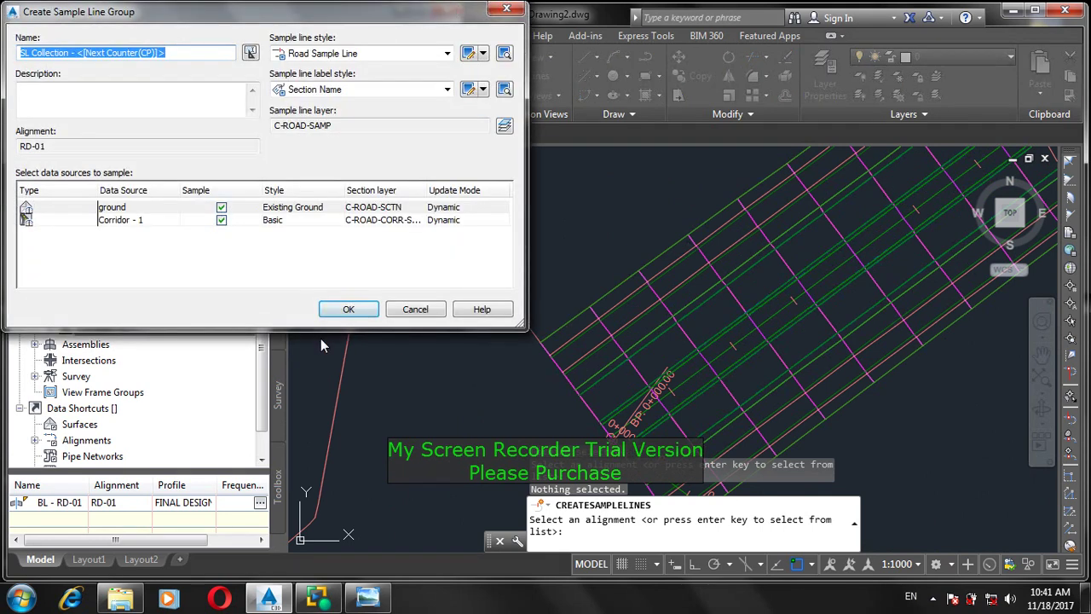
pyautogui.click(348, 309)
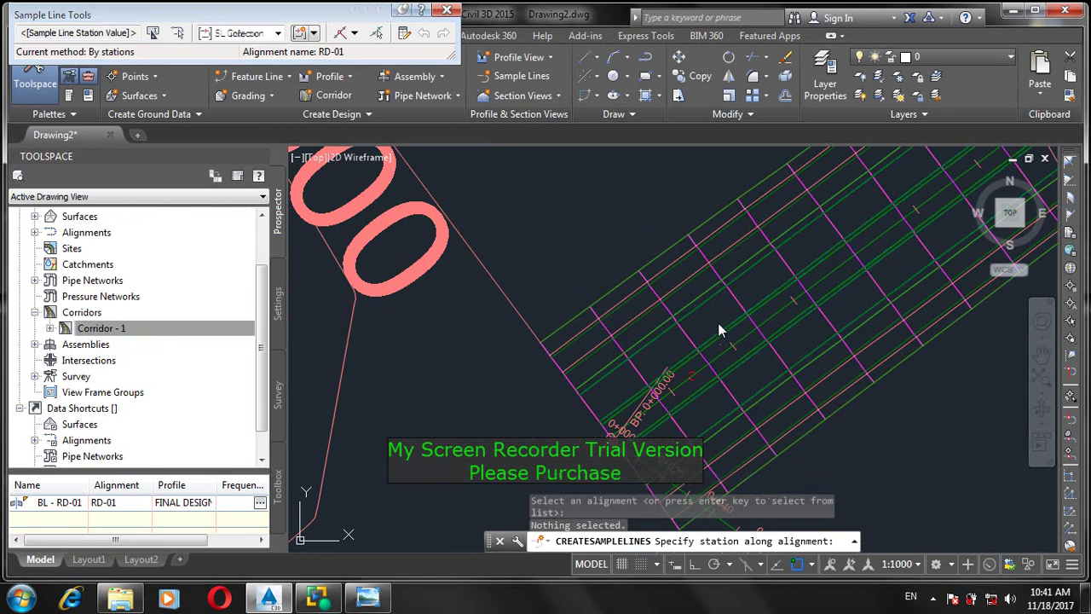
# Place one sample line across the corridor at about station 0+045 with left and right swath widths of 50 m, and finish
pyautogui.click(592, 176)
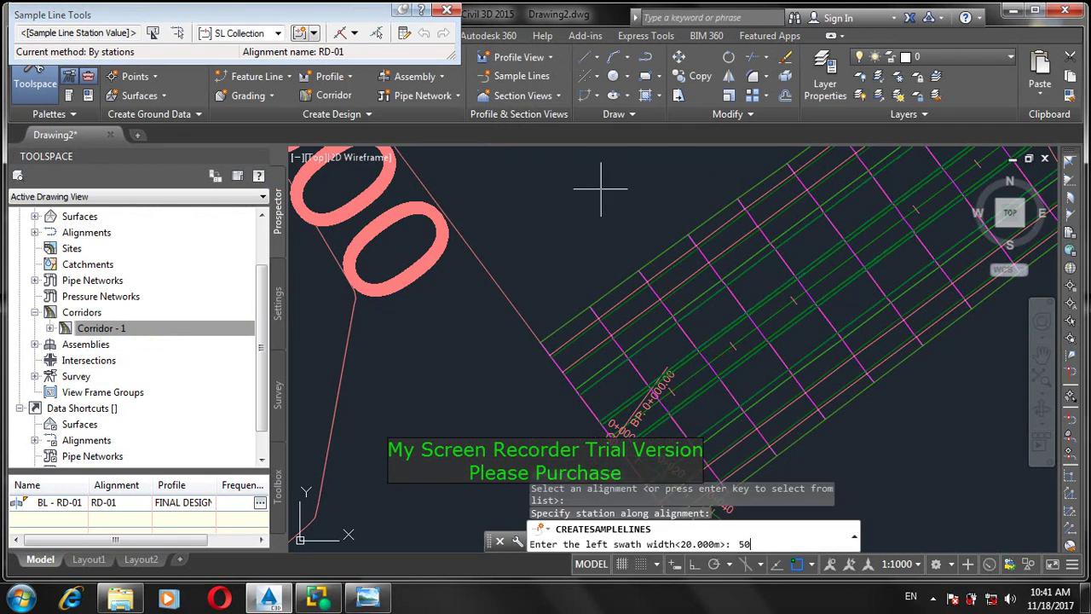
pyautogui.write('50')
pyautogui.press('Return')
pyautogui.press('Return')
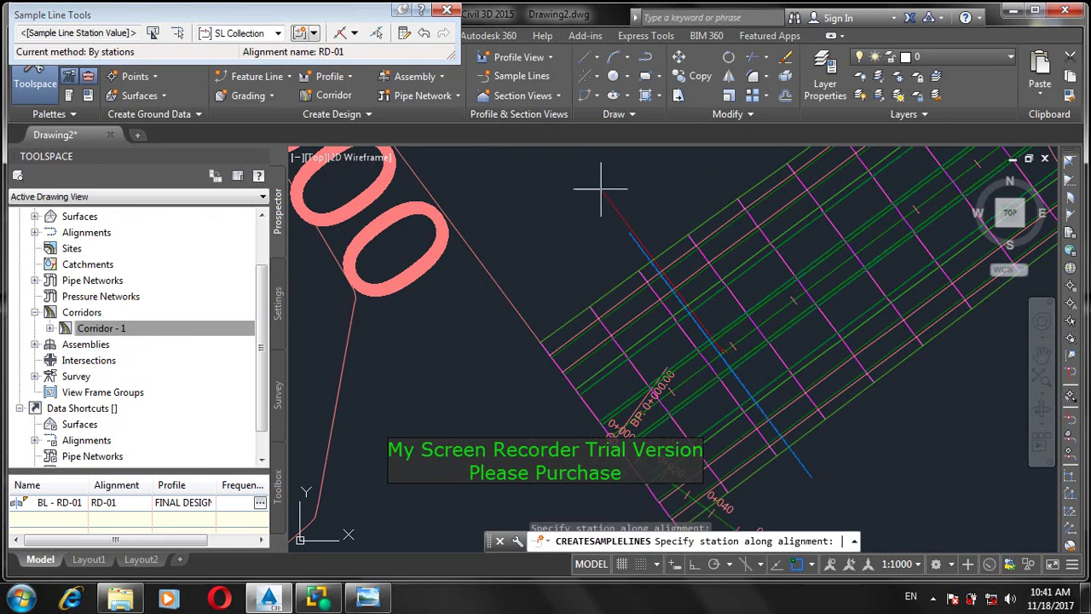
pyautogui.click(599, 186)
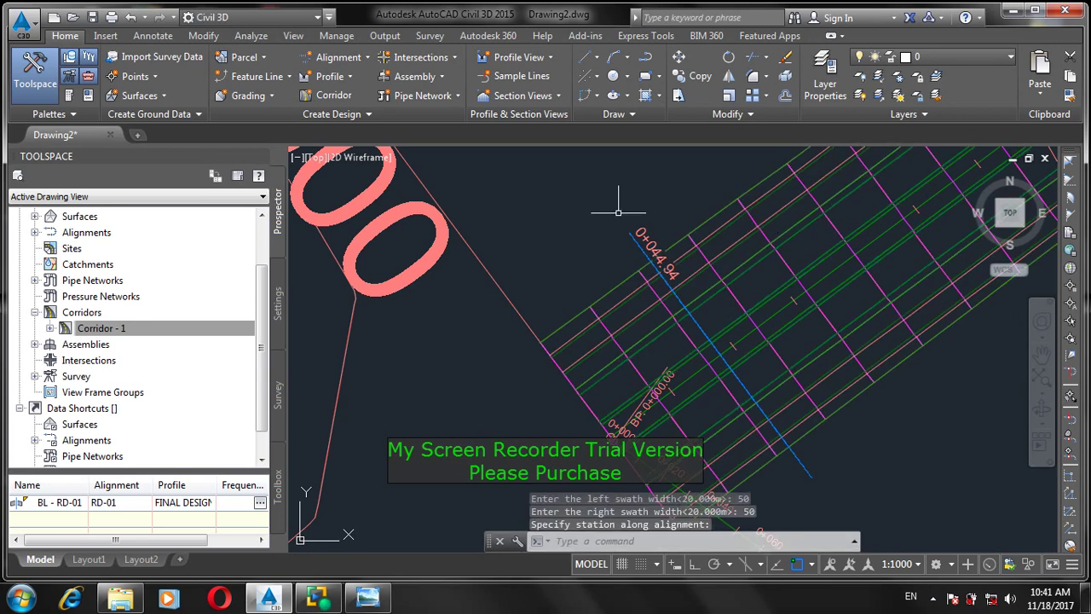
pyautogui.click(634, 235)
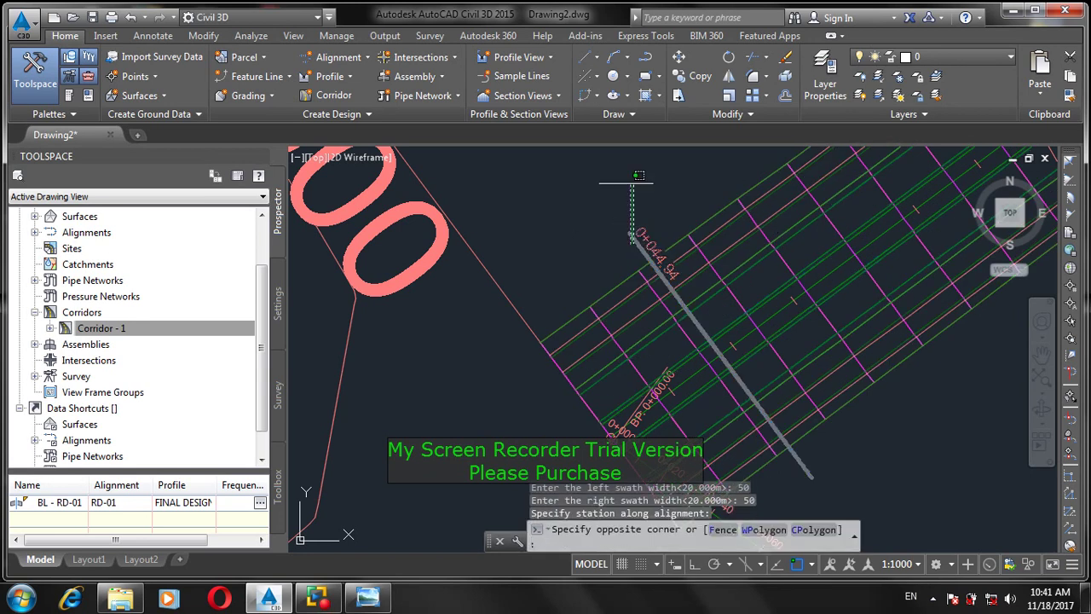
pyautogui.click(612, 181)
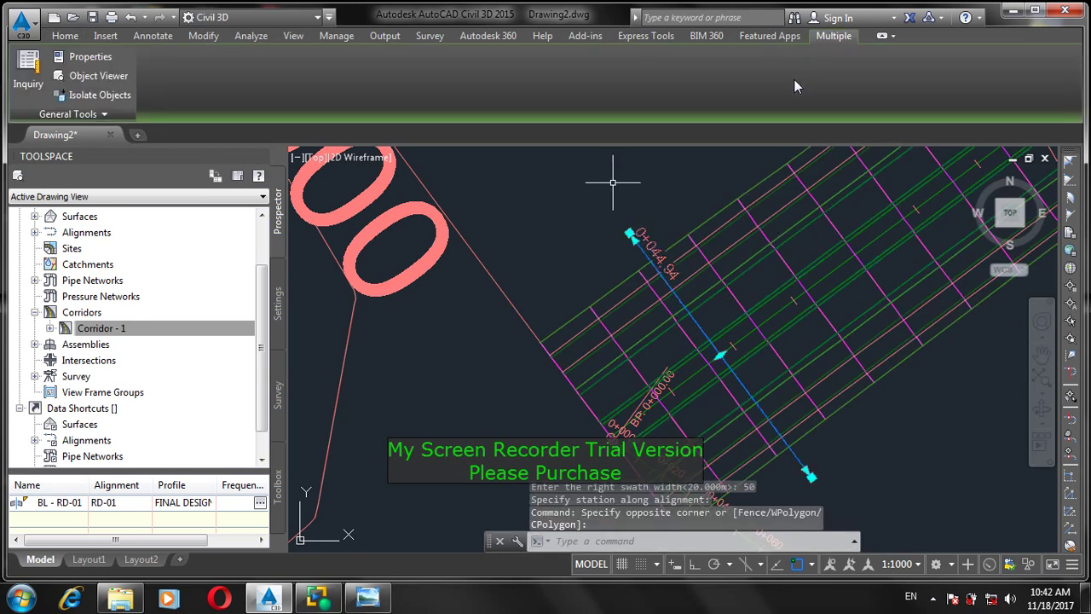
pyautogui.press('Escape')
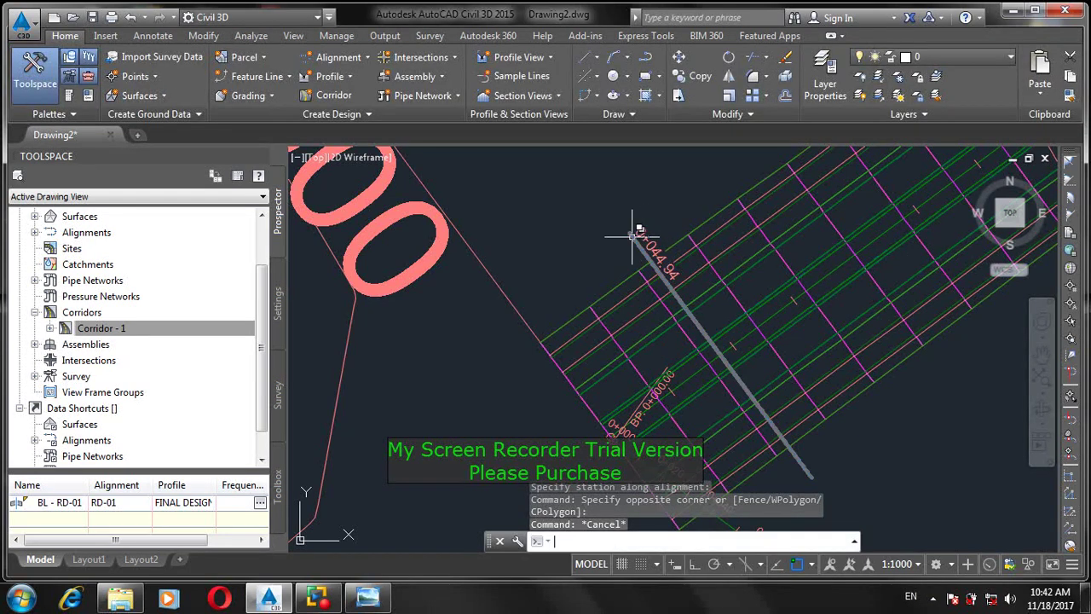
# Create a section view with default settings for the 0+044.94 sample line, placing it in open space southwest of the corridor start
pyautogui.click(635, 237)
pyautogui.click(705, 296)
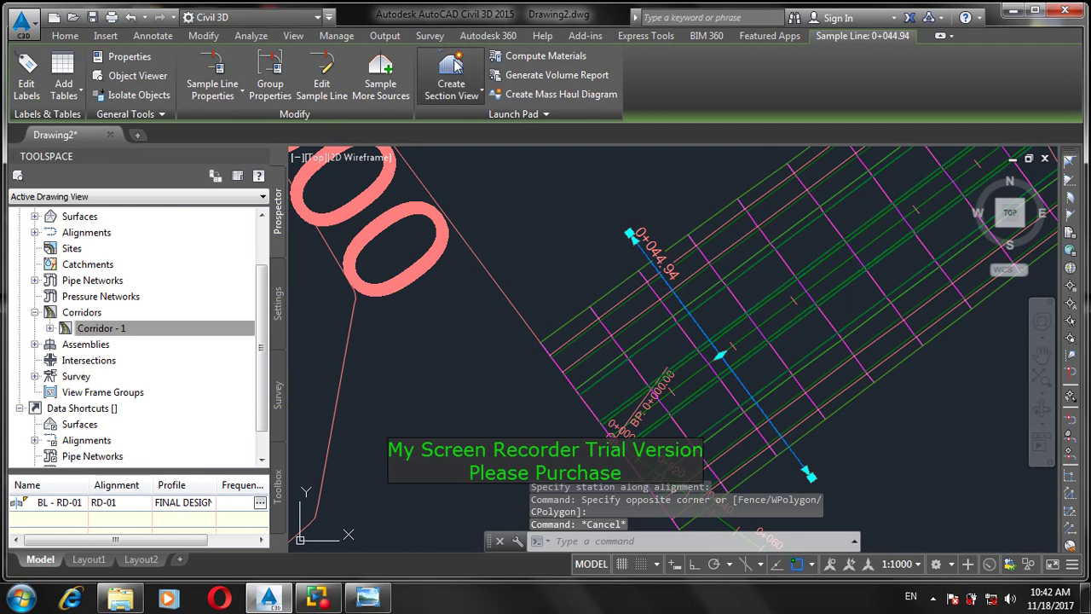
pyautogui.click(451, 87)
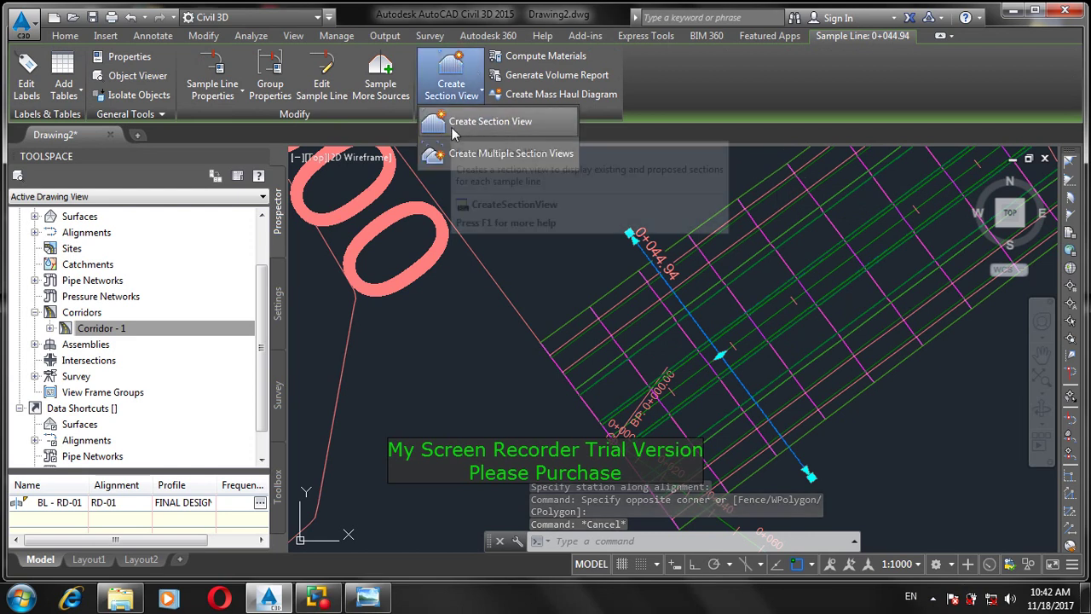
pyautogui.click(450, 126)
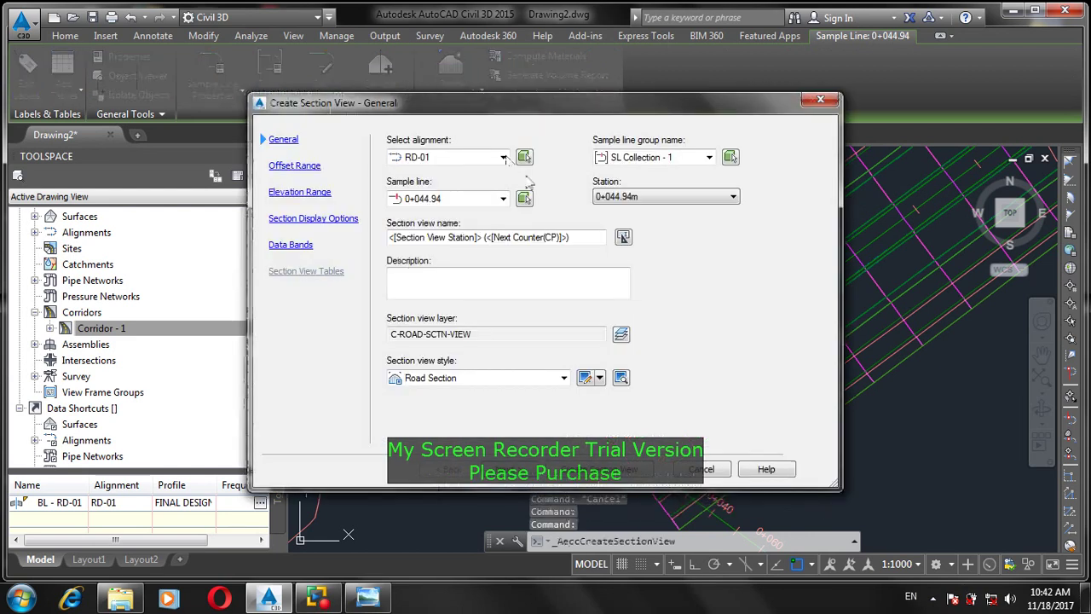
pyautogui.click(596, 470)
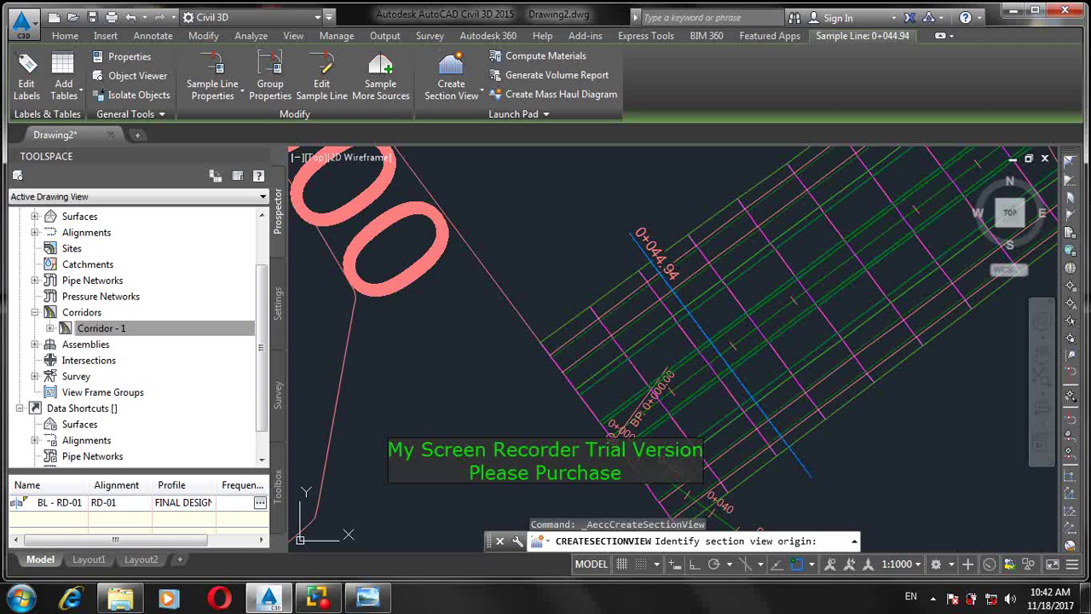
pyautogui.scroll(-5, 747, 210)
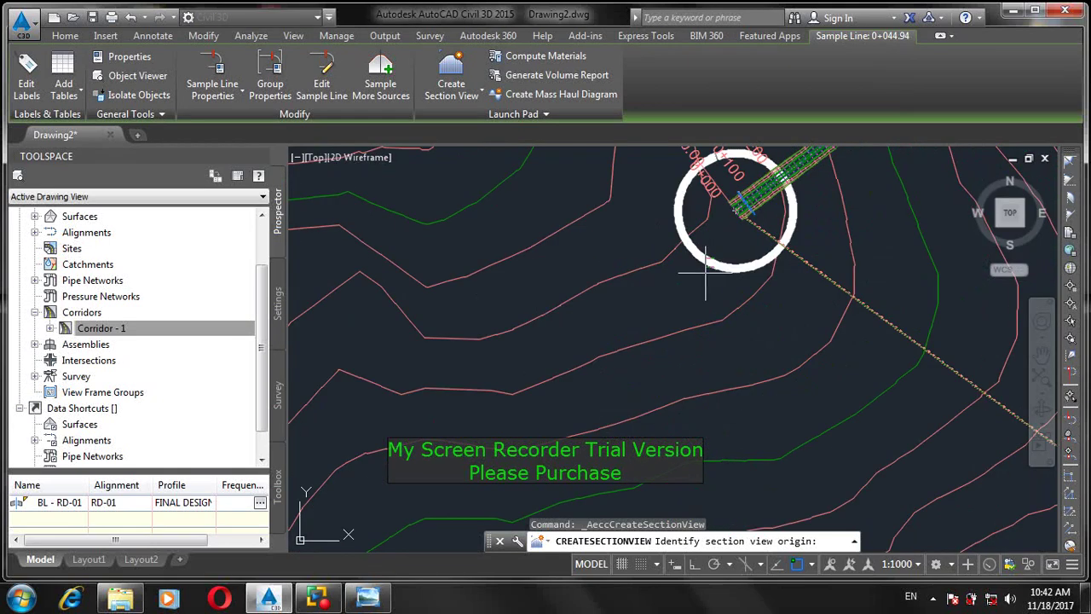
pyautogui.click(635, 390)
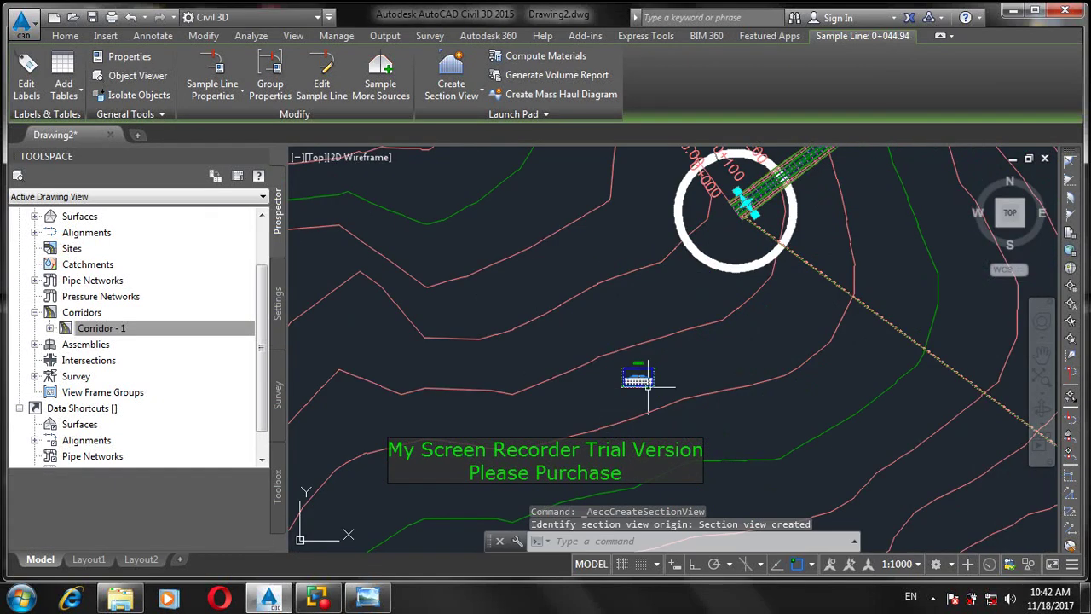
# Examine the corridor's side slopes and benches against the ground line in the 0+044.94 section view, clearing any selection
pyautogui.scroll(3, 635, 394)
pyautogui.scroll(3, 635, 392)
pyautogui.scroll(3, 742, 316)
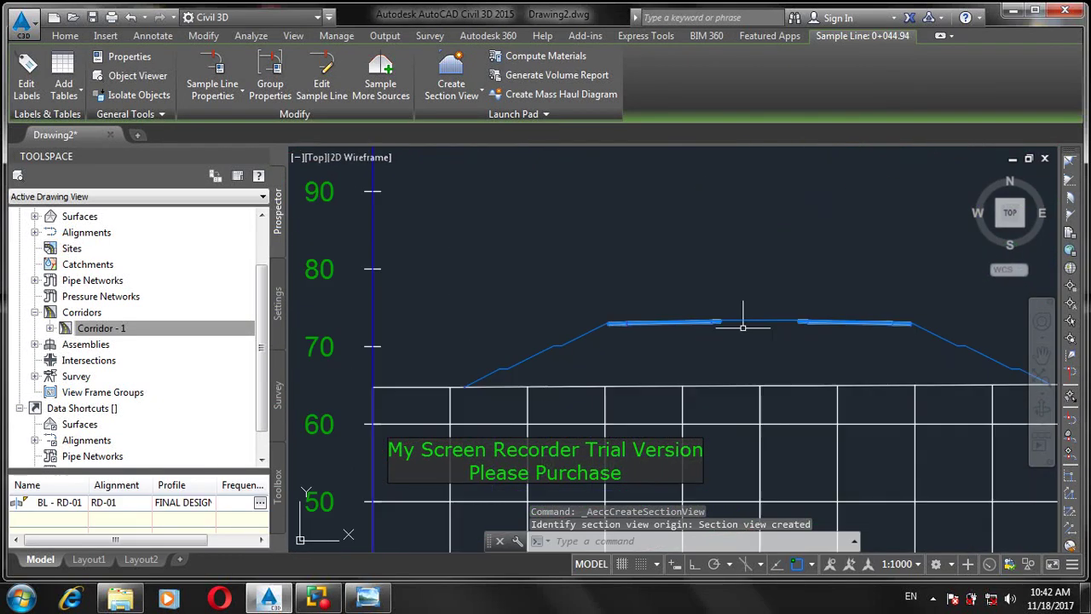
pyautogui.scroll(-3, 730, 311)
pyautogui.scroll(2, 730, 311)
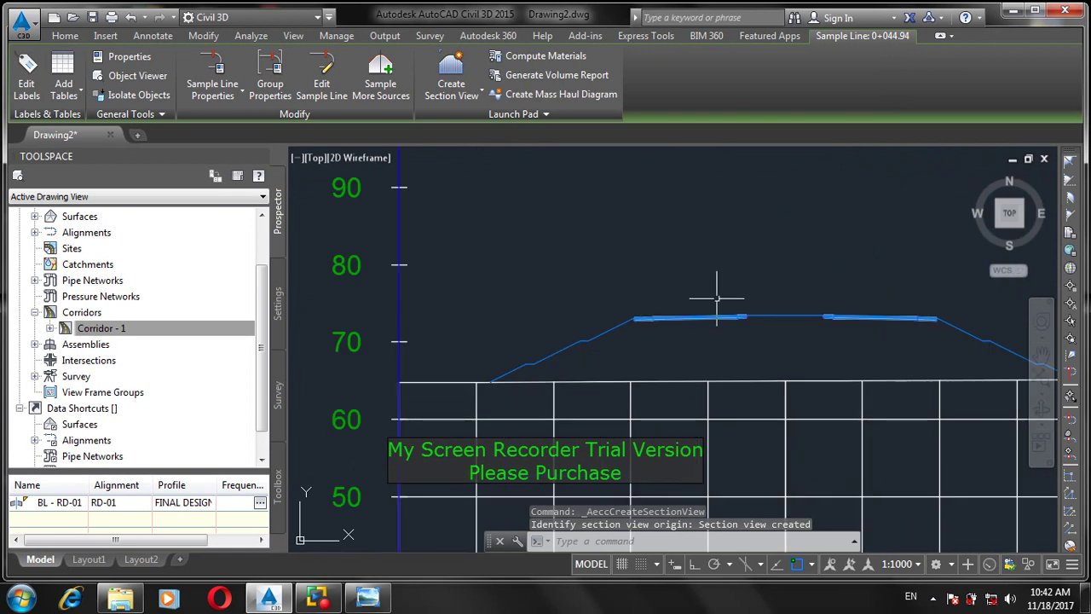
pyautogui.scroll(3, 596, 323)
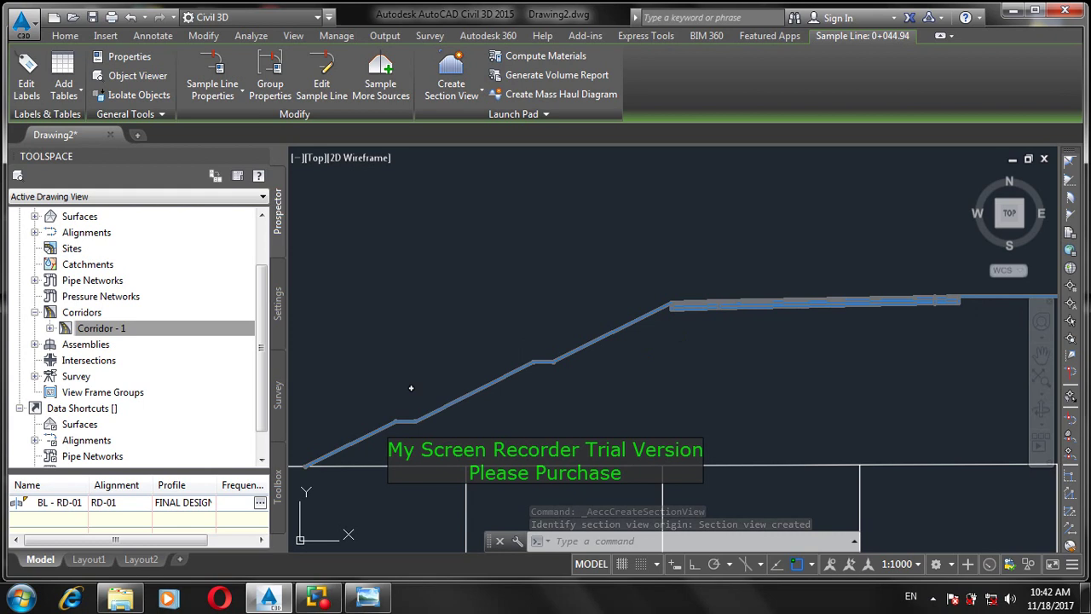
pyautogui.scroll(-5, 680, 314)
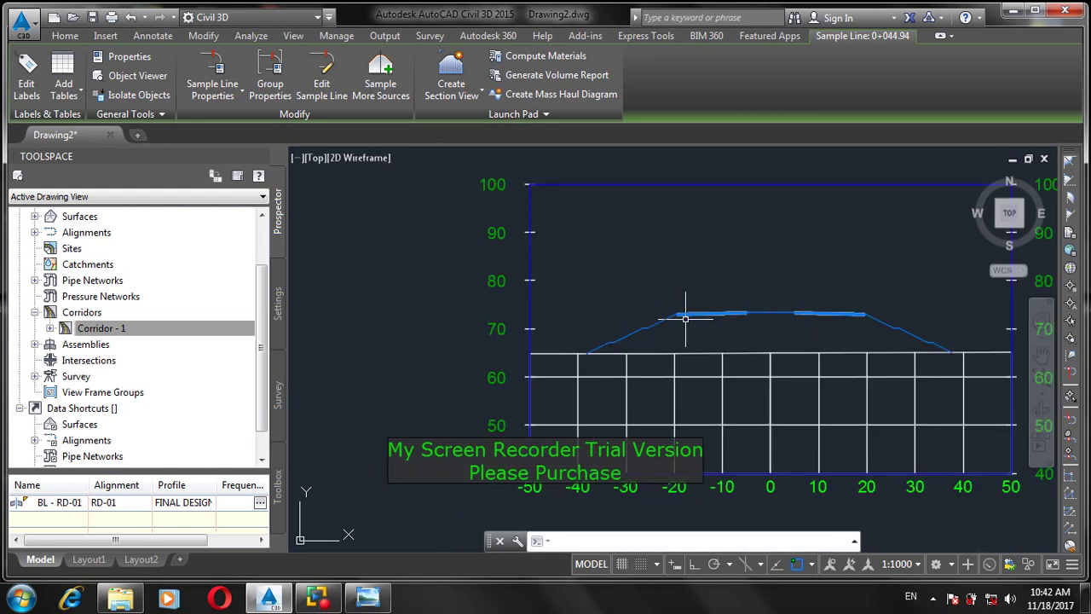
pyautogui.click(802, 185)
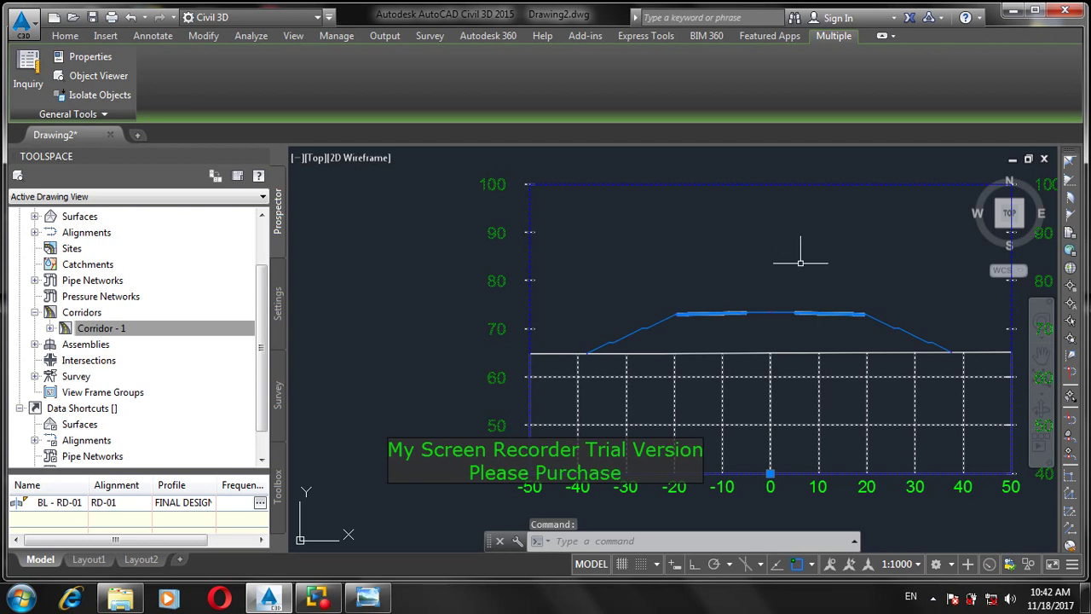
pyautogui.press('Escape')
pyautogui.scroll(-3, 648, 314)
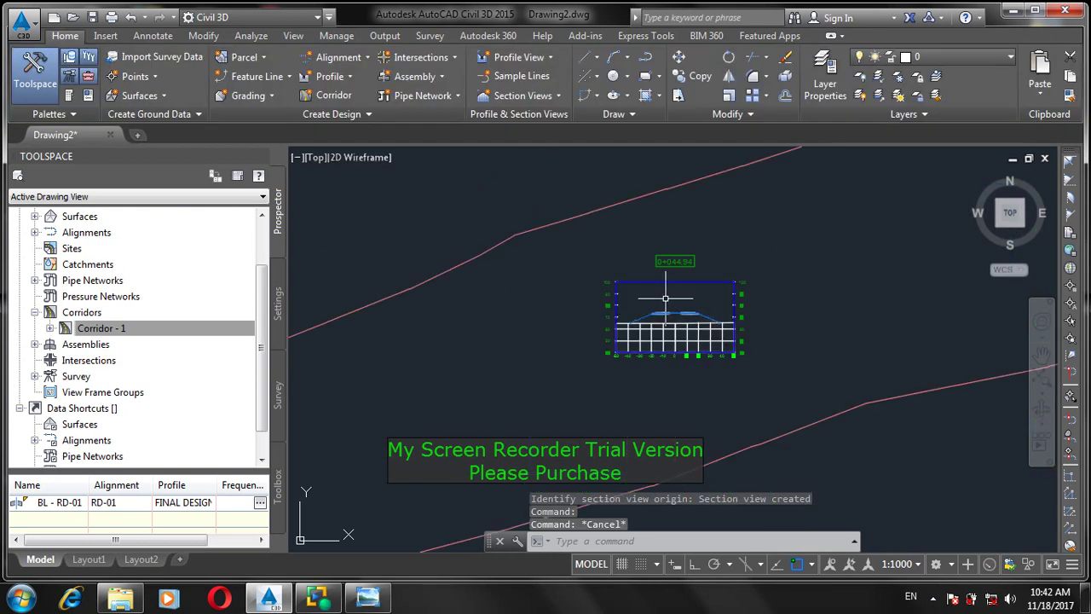
# Lower the start point of the FINAL DESIGN profile to elevation 60 at station 0+000 in the profile view
pyautogui.scroll(-6, 674, 300)
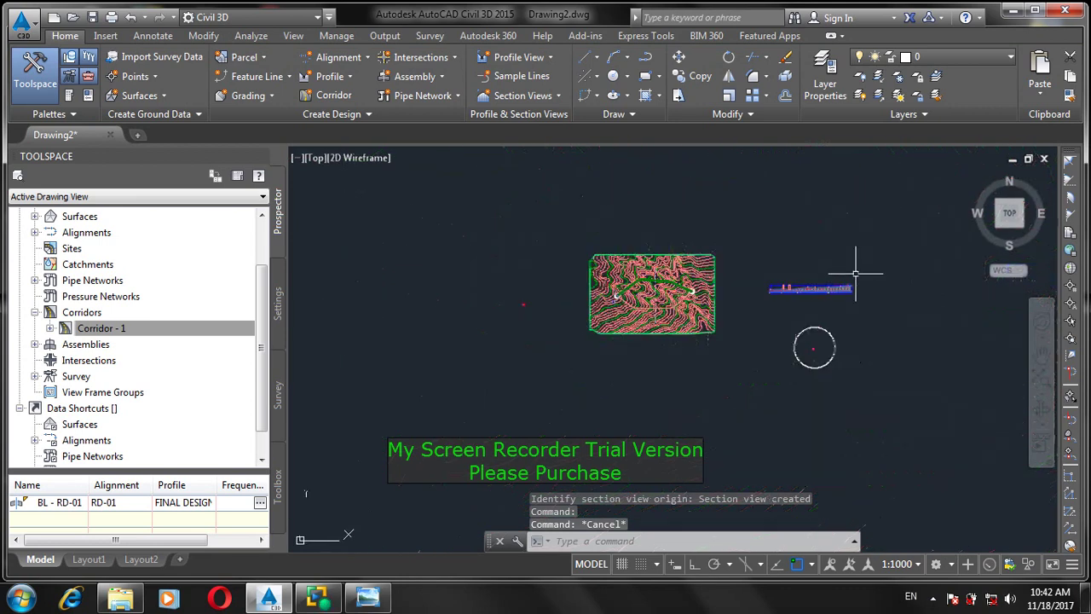
pyautogui.scroll(8, 855, 275)
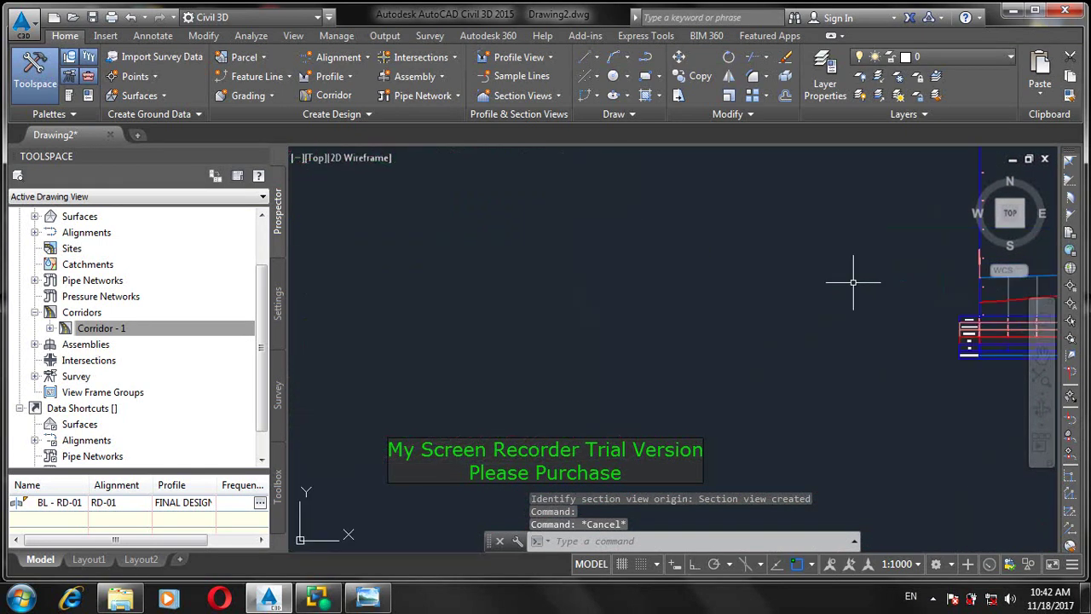
pyautogui.rightClick(595, 272)
pyautogui.click(689, 260)
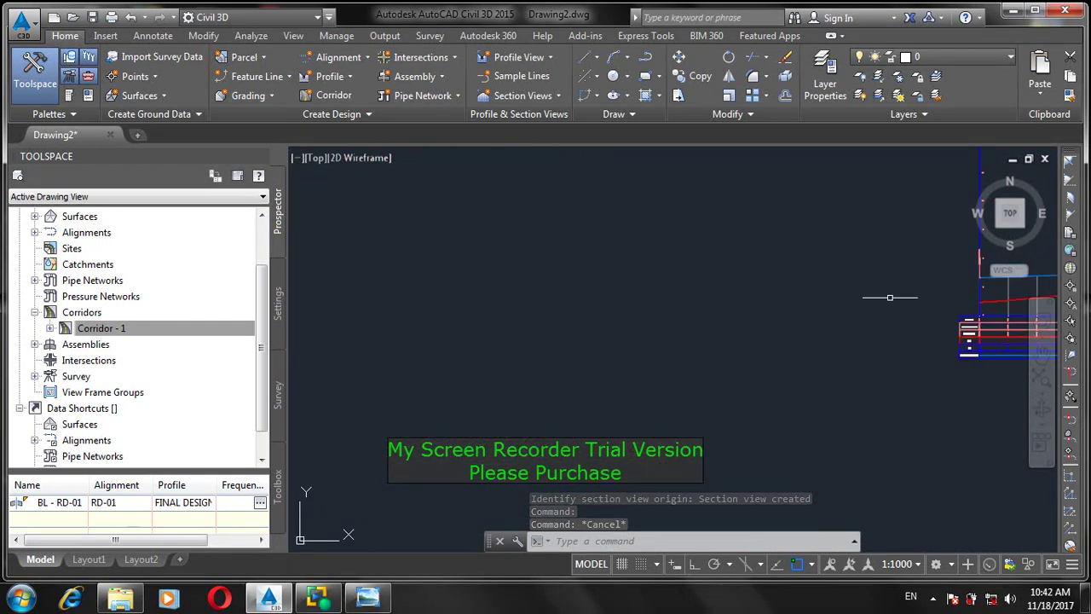
pyautogui.scroll(-2, 770, 274)
pyautogui.scroll(4, 879, 305)
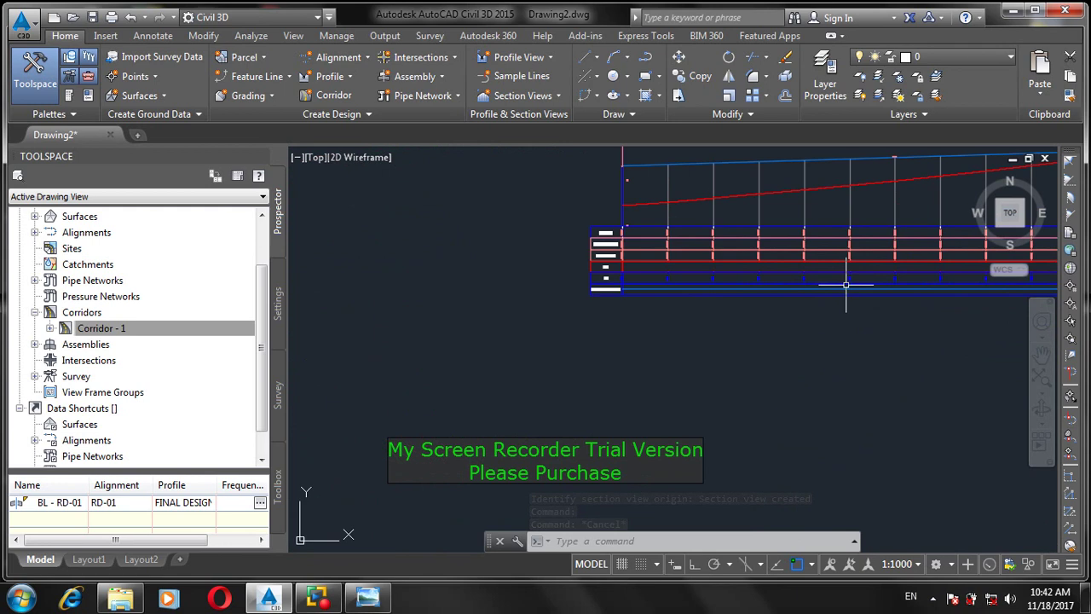
pyautogui.click(746, 162)
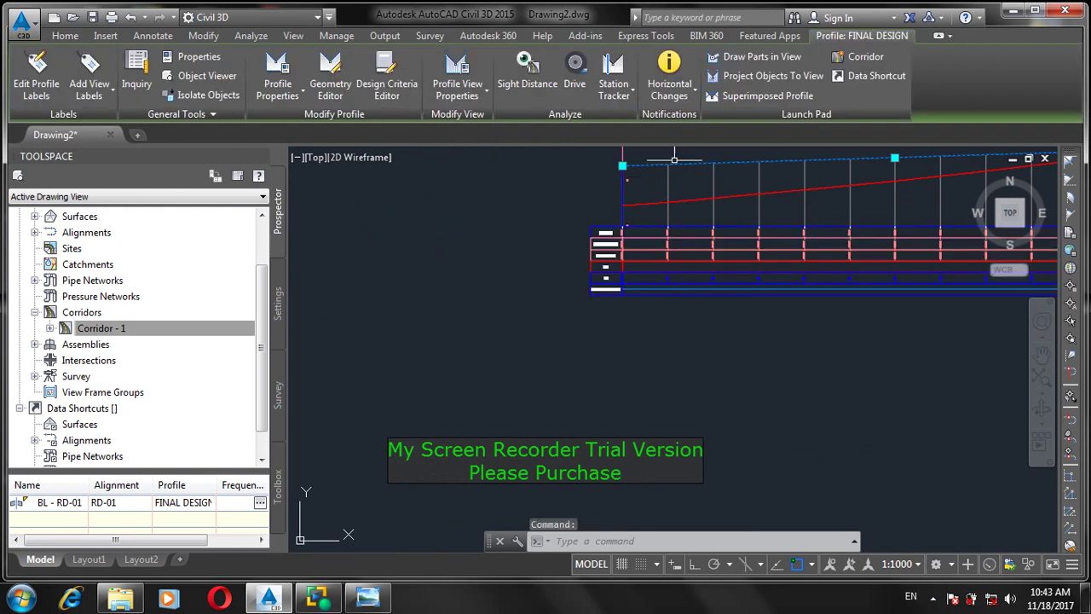
pyautogui.click(622, 164)
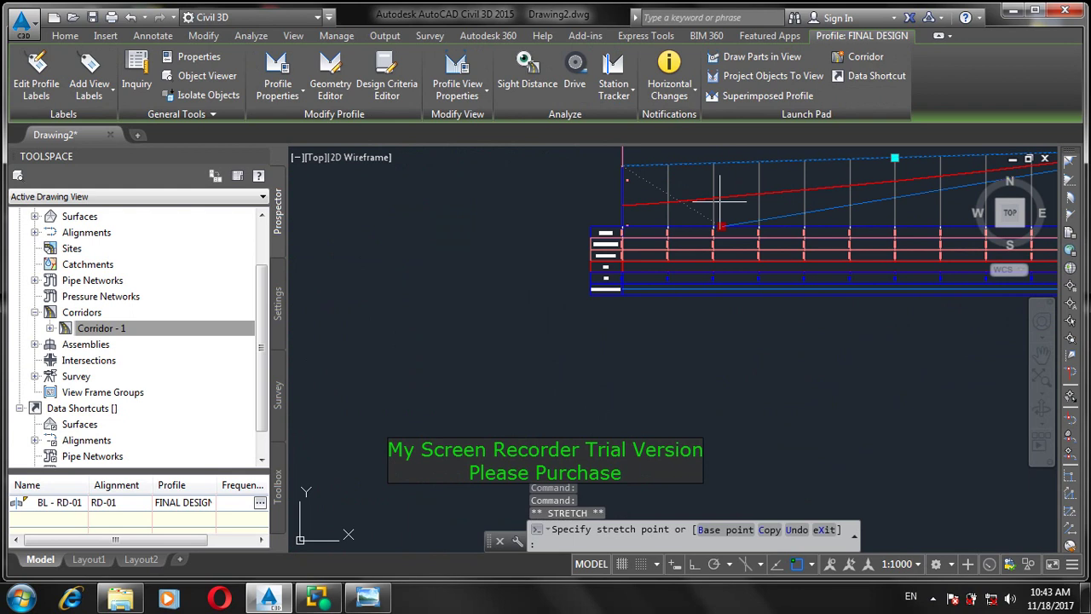
pyautogui.scroll(4, 564, 256)
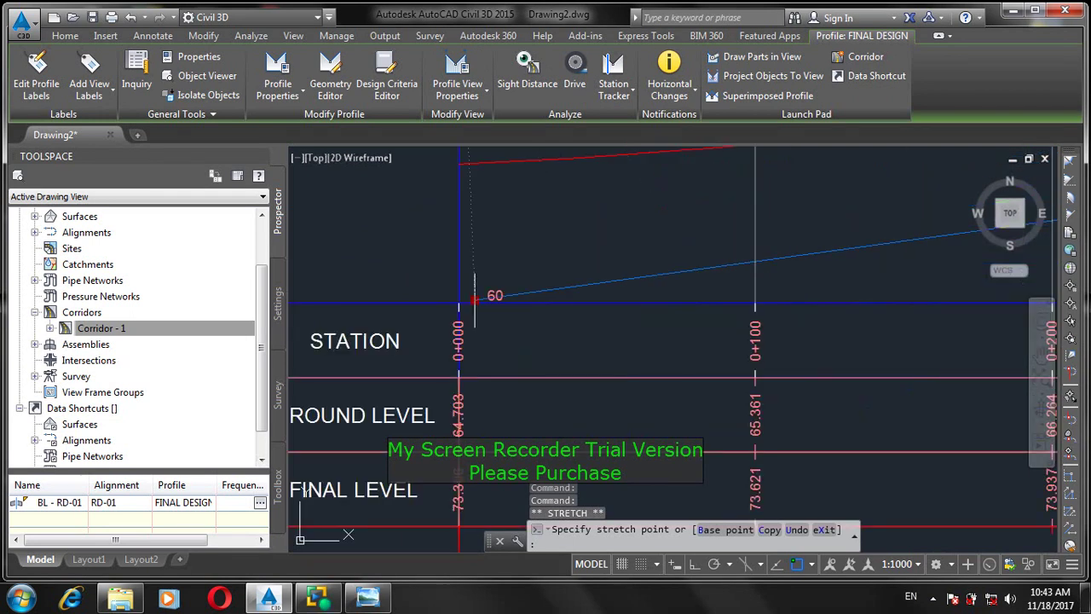
pyautogui.click(459, 304)
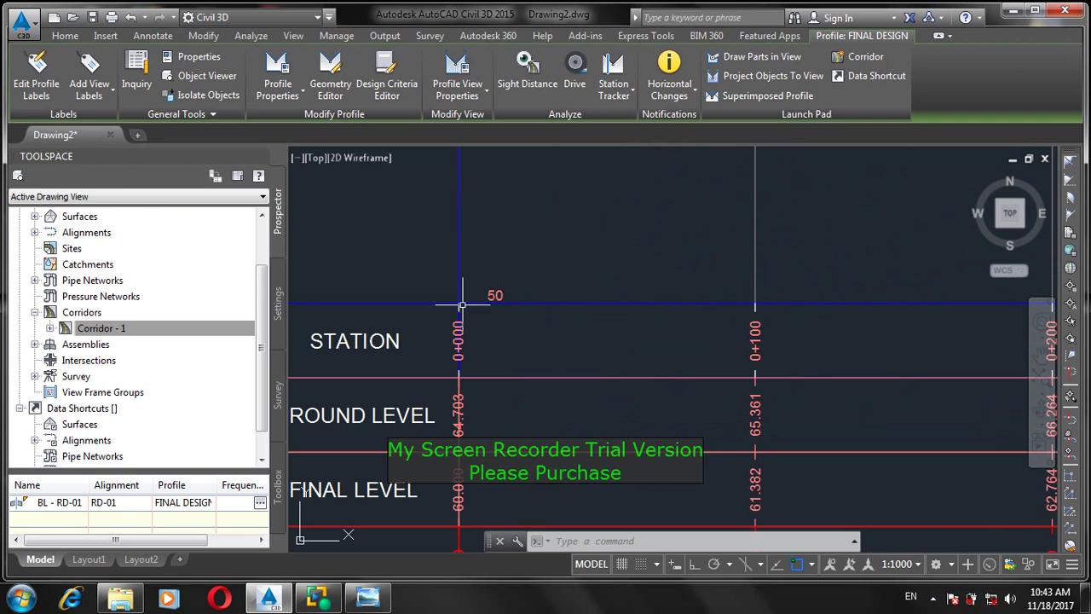
pyautogui.scroll(-6, 501, 197)
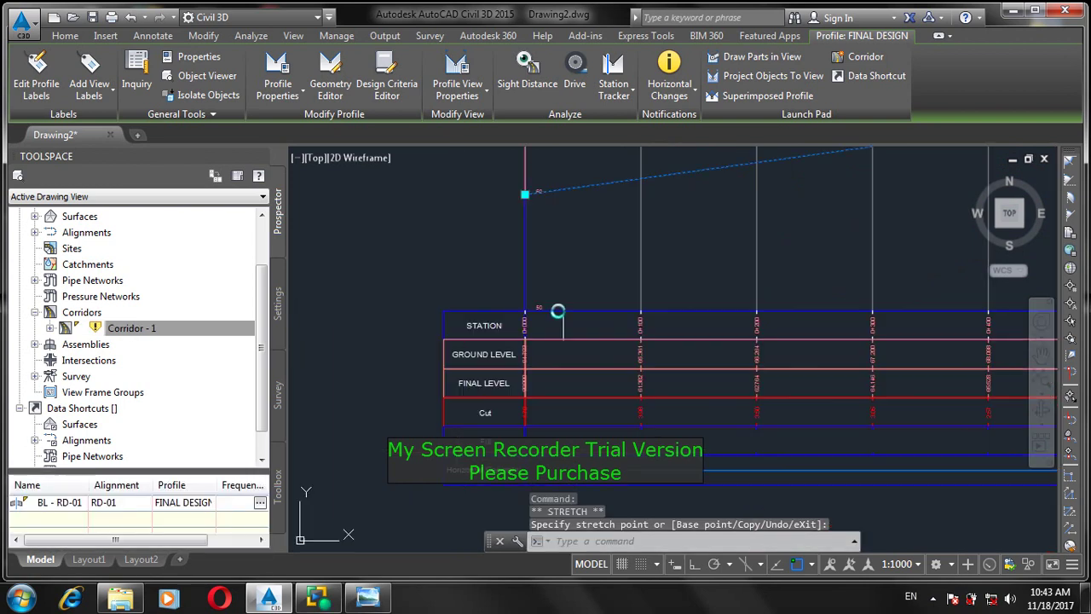
# Check the cut depths along the start of the profile view's data bands and rebuild Corridor - 1
pyautogui.scroll(2, 576, 286)
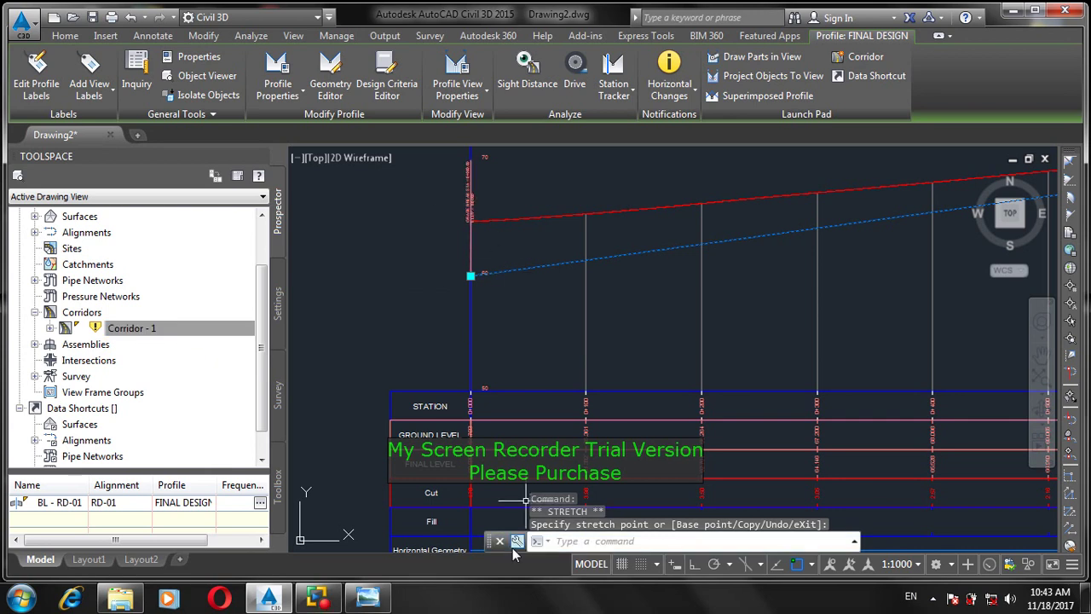
pyautogui.scroll(4, 490, 520)
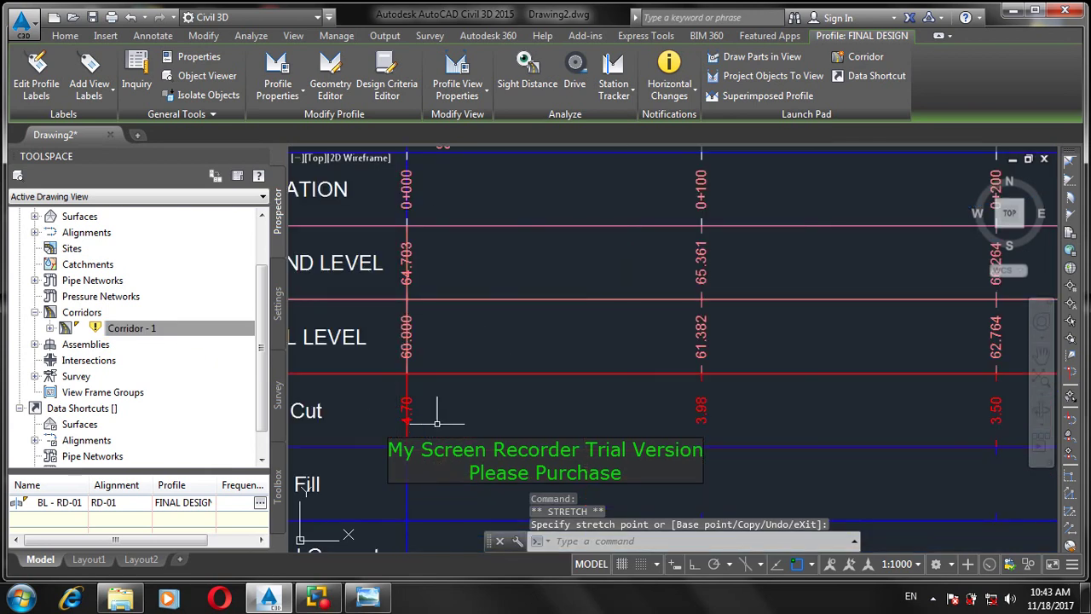
pyautogui.rightClick(115, 333)
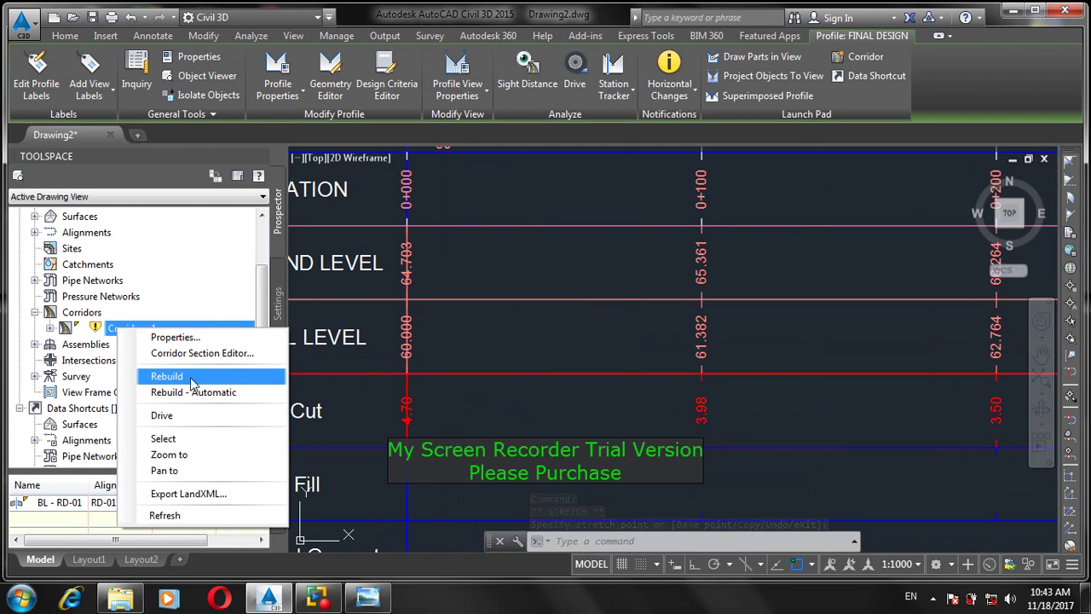
pyautogui.click(193, 381)
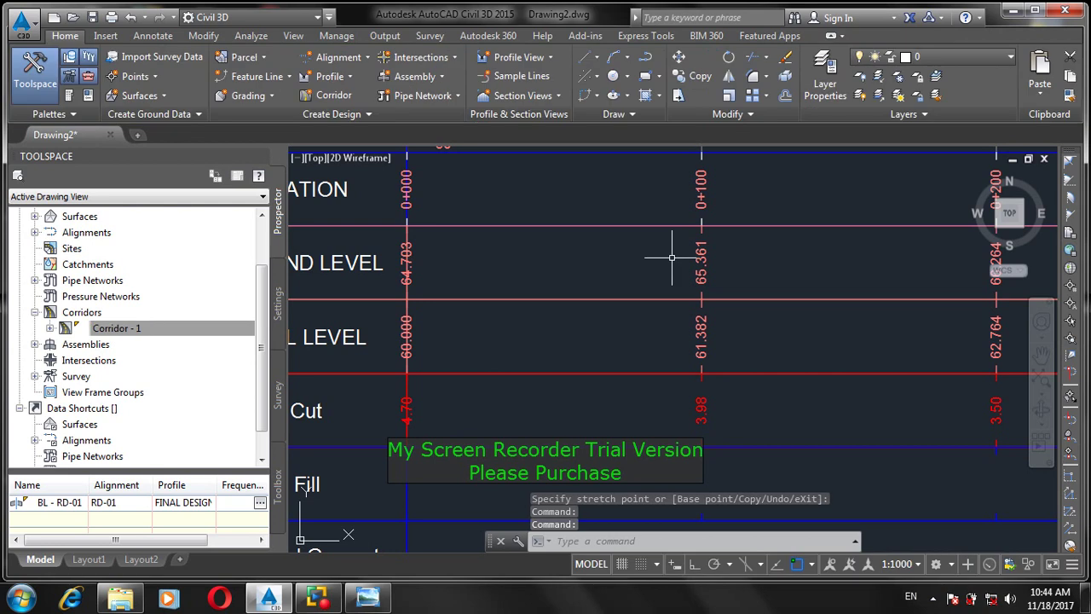
# Examine the ditches, cut slopes and benches of the rebuilt corridor against the ground line in the 0+044.94 section view
pyautogui.scroll(-2, 886, 277)
pyautogui.scroll(-6, 886, 277)
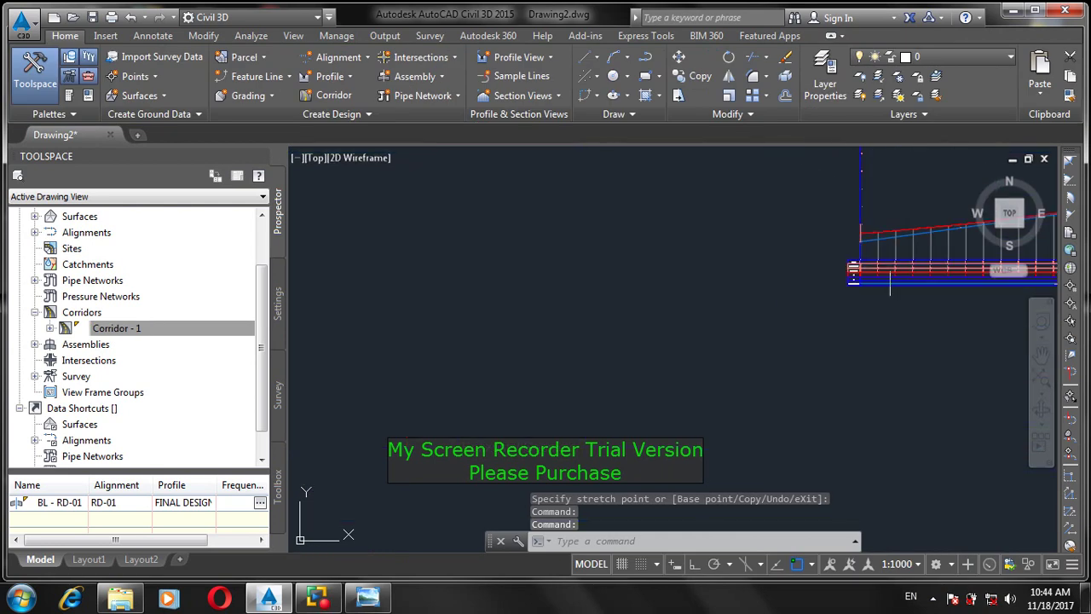
pyautogui.scroll(5, 735, 269)
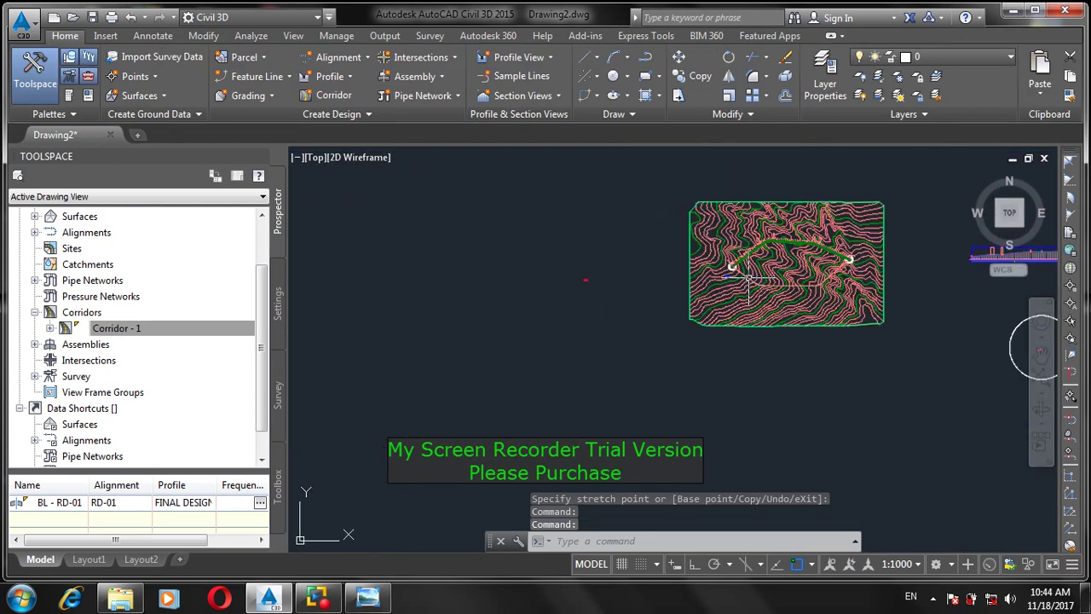
pyautogui.scroll(15, 711, 274)
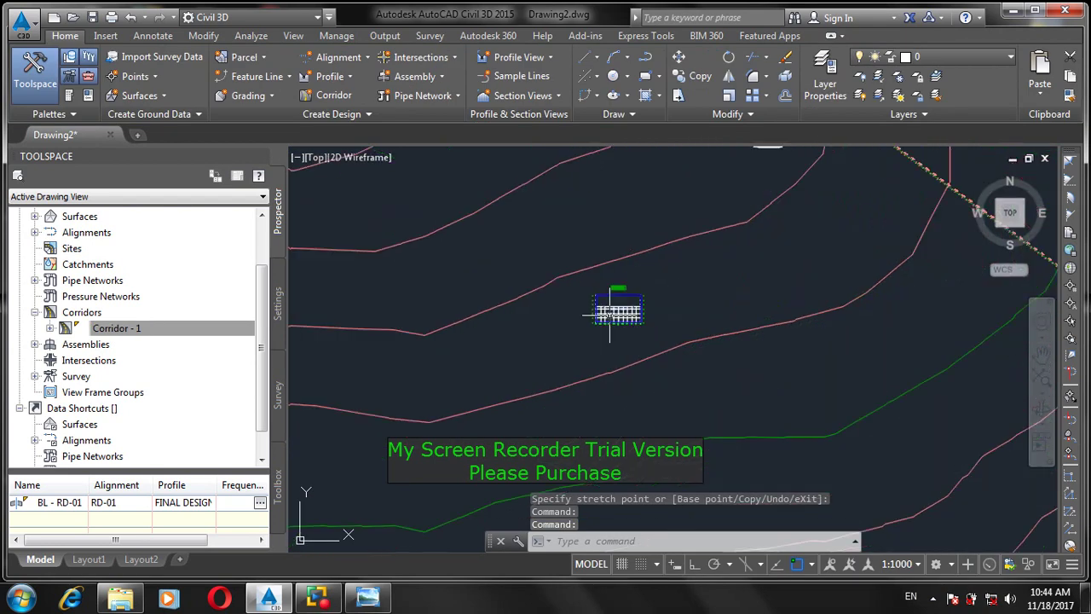
pyautogui.scroll(7, 626, 290)
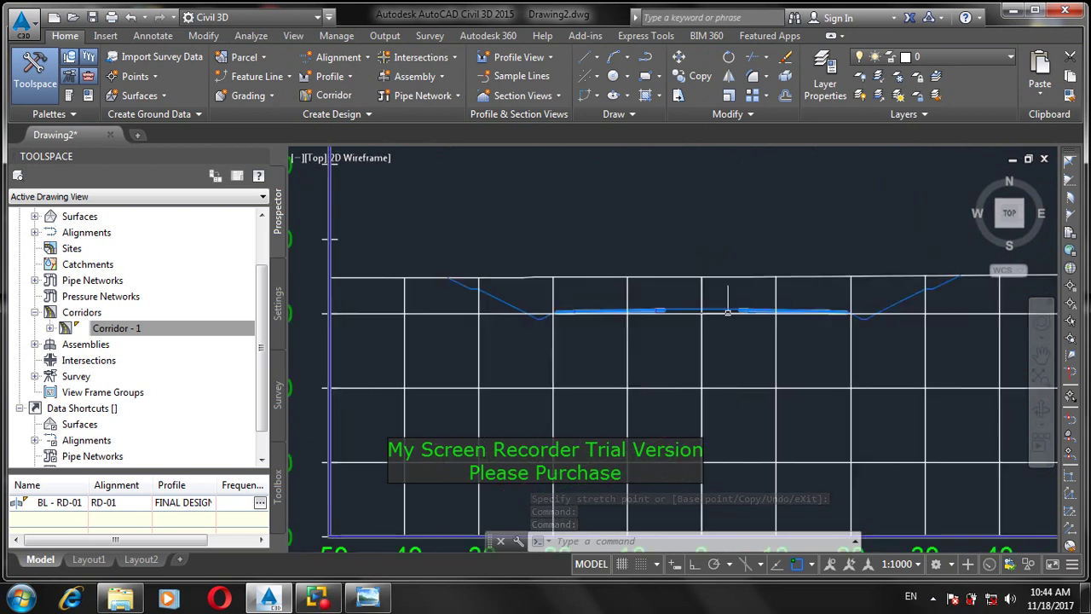
pyautogui.scroll(-2, 788, 281)
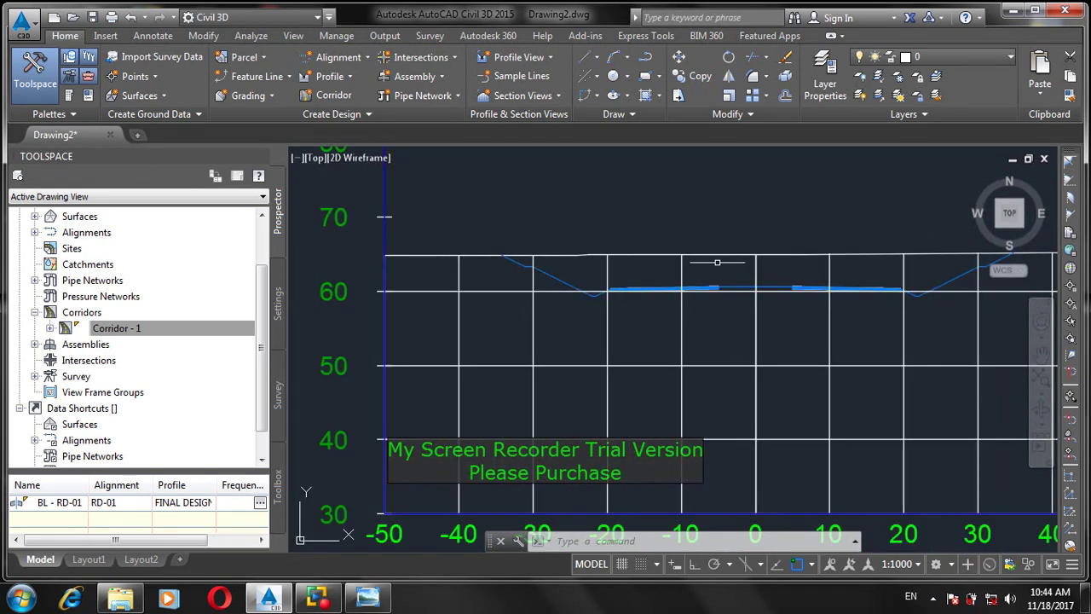
pyautogui.scroll(2, 661, 309)
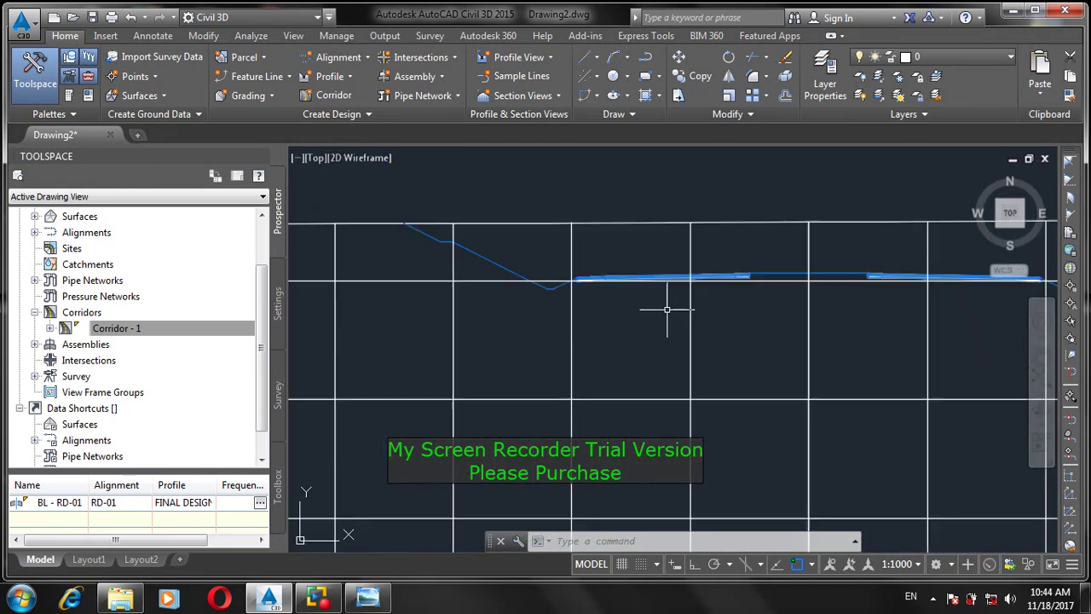
pyautogui.scroll(3, 569, 274)
pyautogui.scroll(-1, 536, 310)
pyautogui.scroll(-2, 524, 307)
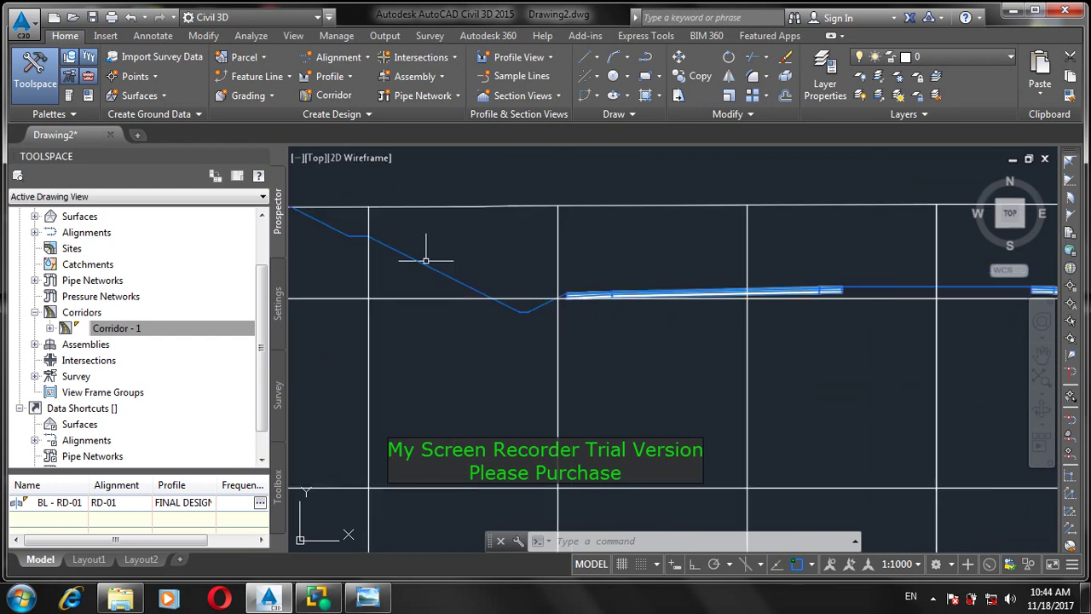
pyautogui.scroll(2, 366, 215)
pyautogui.scroll(1, 417, 294)
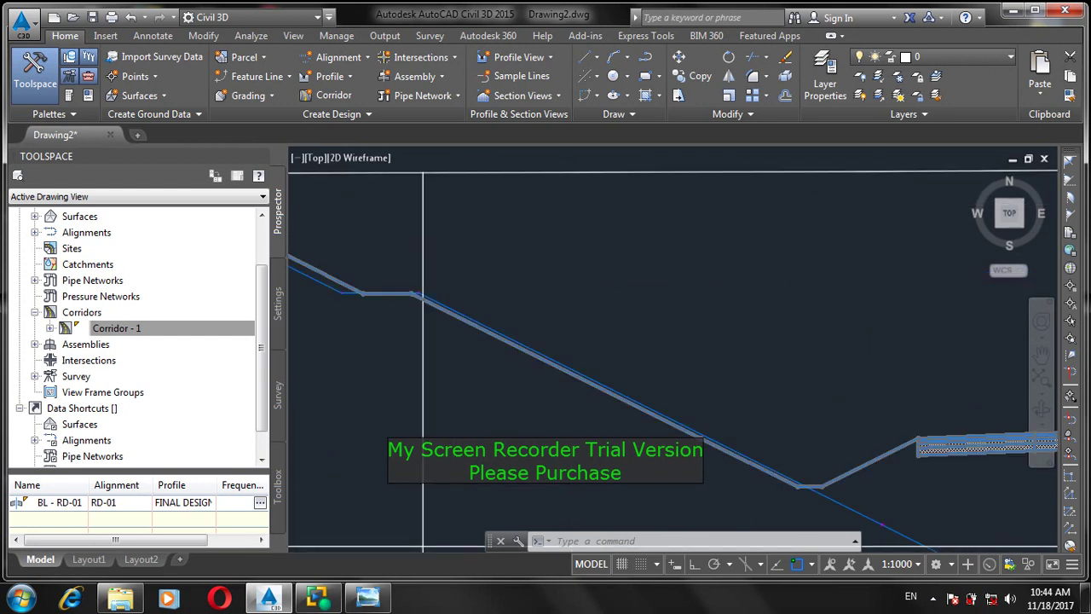
pyautogui.scroll(-4, 422, 294)
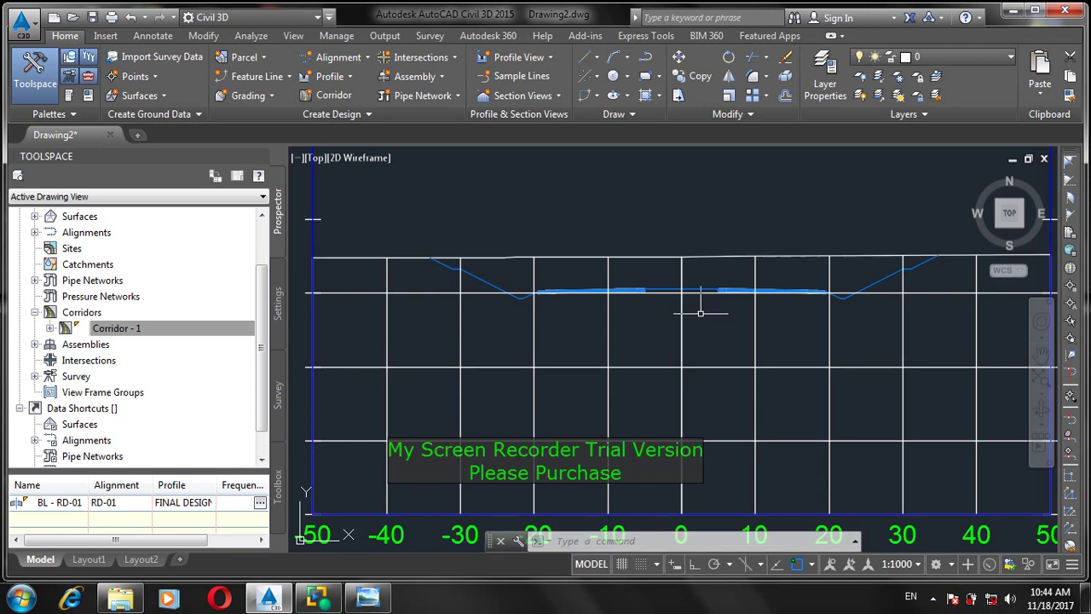
# Raise the start point of the FINAL DESIGN profile to the ground line at station 0+000 and clear the selection
pyautogui.scroll(-5, 621, 272)
pyautogui.scroll(3, 648, 281)
pyautogui.scroll(-8, 648, 281)
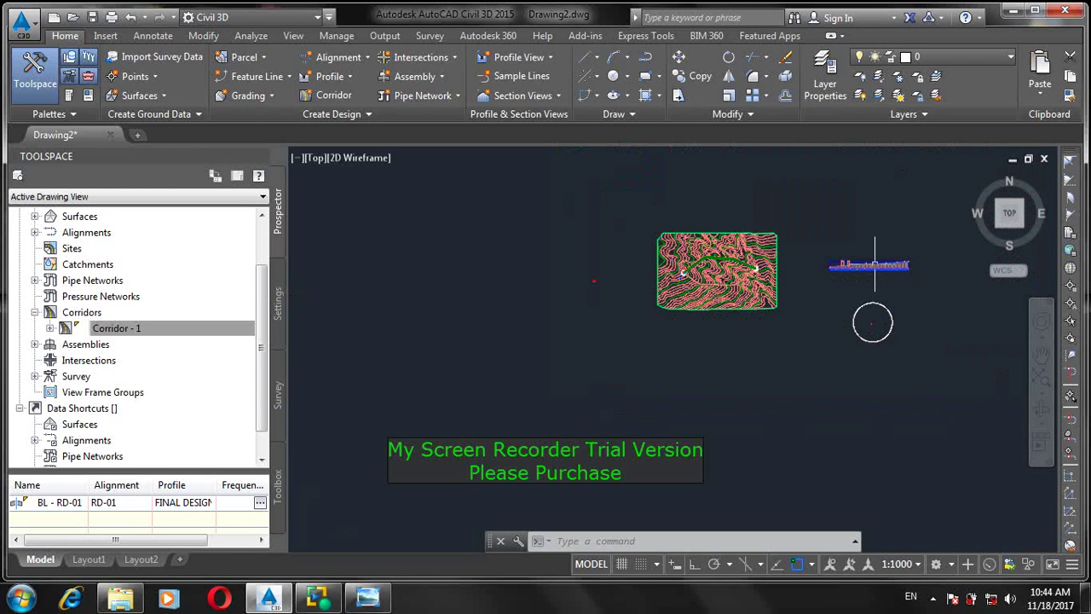
pyautogui.scroll(5, 851, 265)
pyautogui.scroll(3, 691, 282)
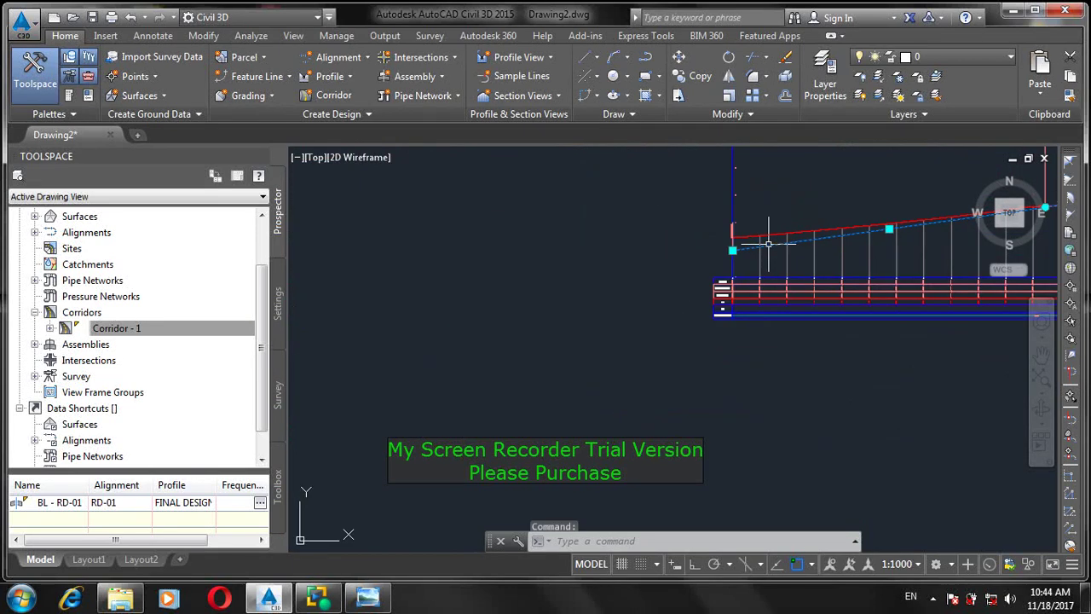
pyautogui.click(767, 245)
pyautogui.scroll(5, 740, 239)
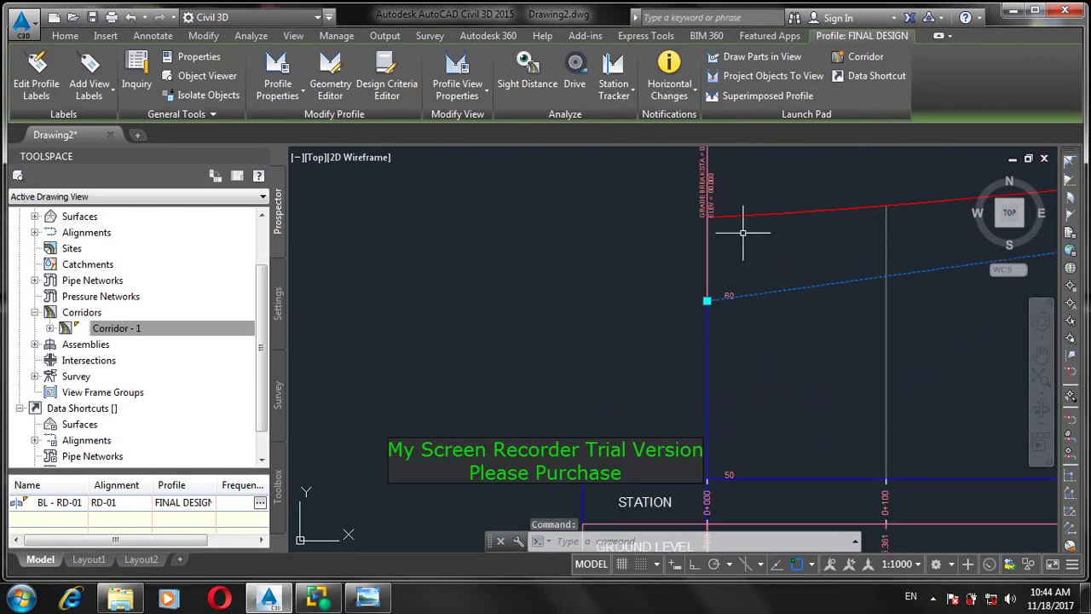
pyautogui.click(707, 300)
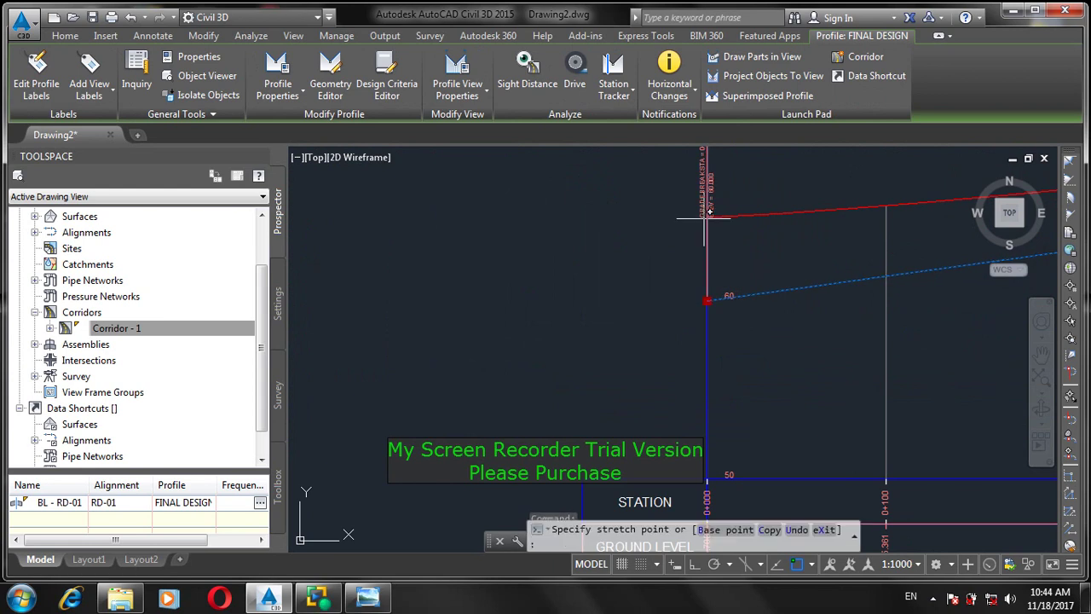
pyautogui.scroll(4, 707, 298)
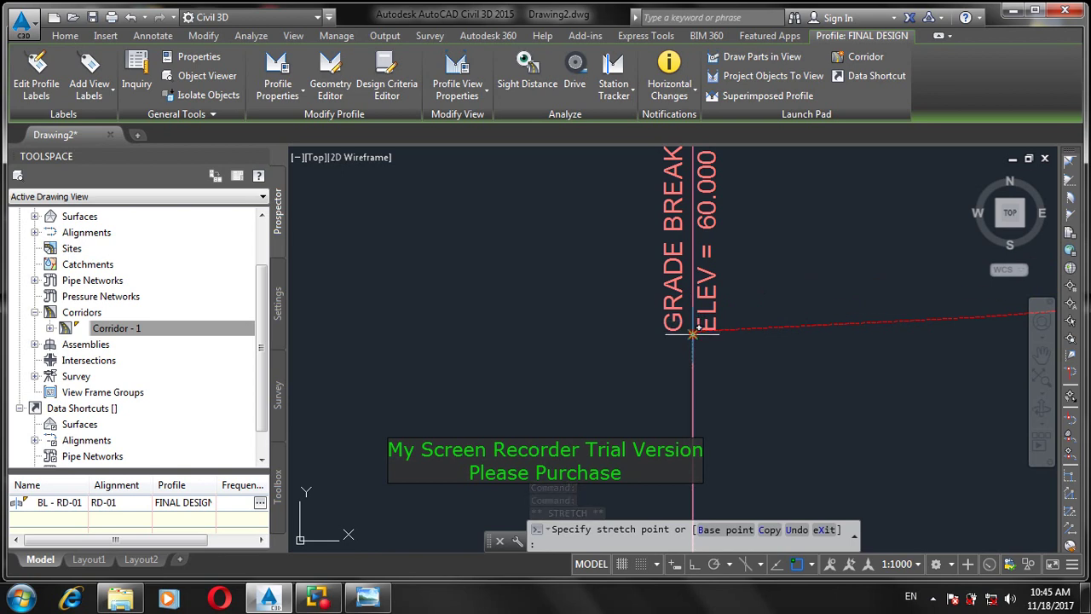
pyautogui.keyDown('shift'); pyautogui.rightClick(693, 338); pyautogui.keyUp('shift')
pyautogui.press('Escape')
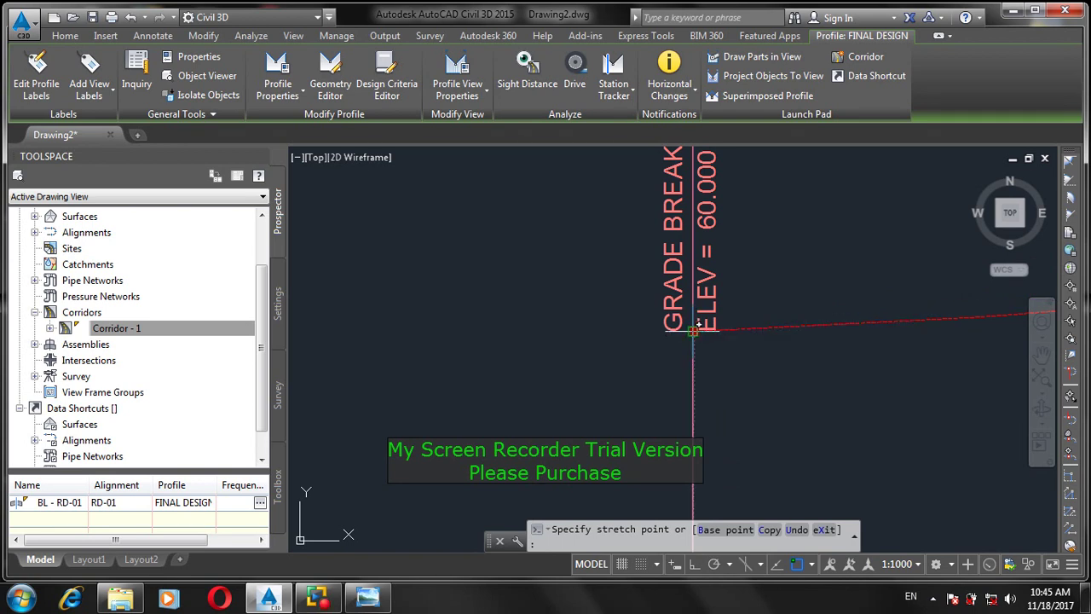
pyautogui.press('Escape')
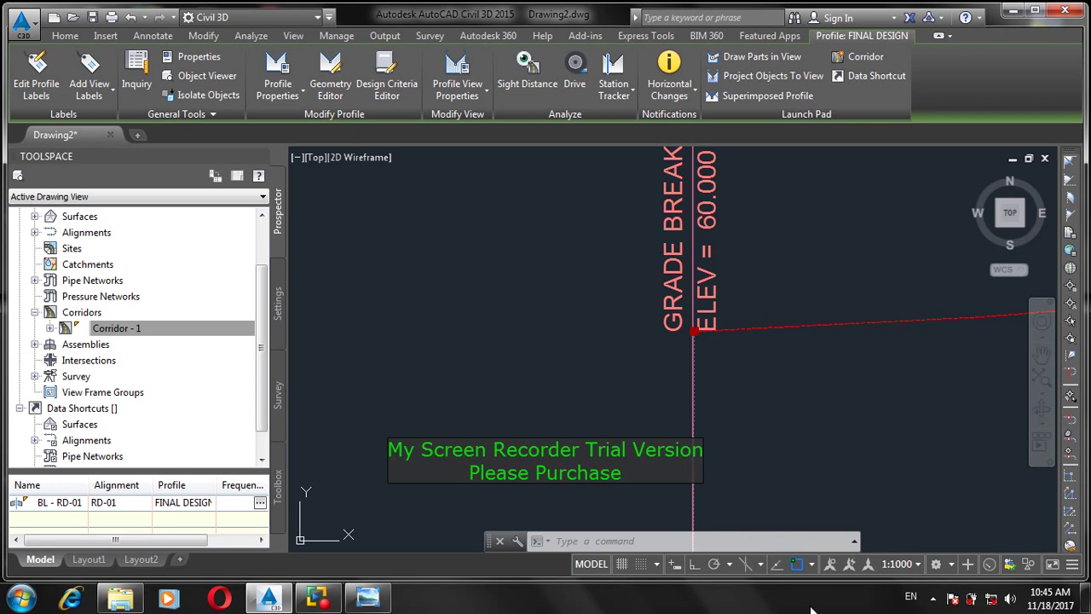
pyautogui.click(694, 330)
pyautogui.scroll(-3, 803, 396)
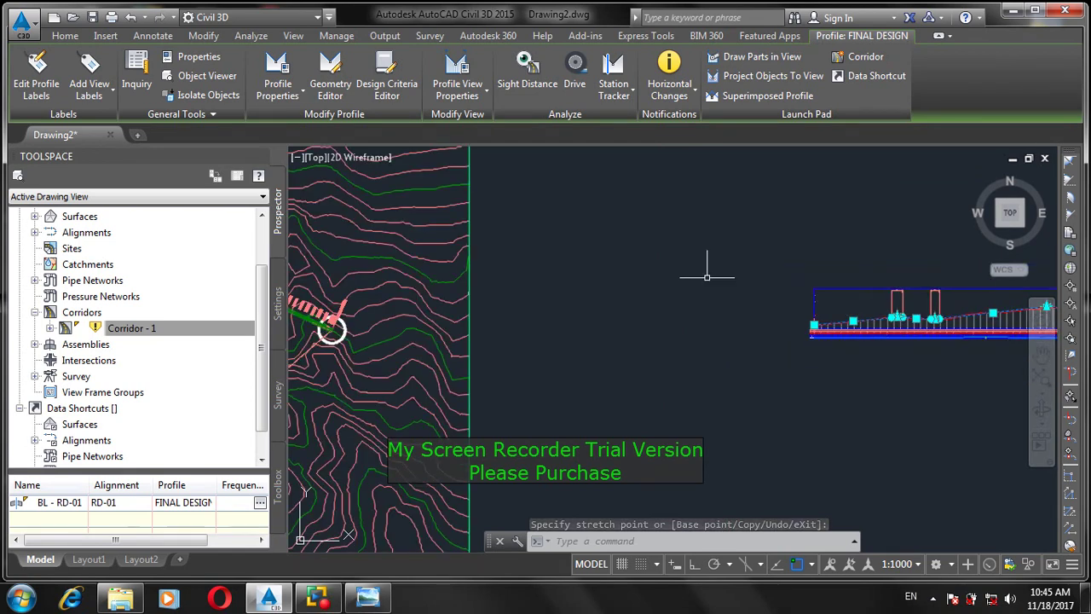
pyautogui.press('Escape')
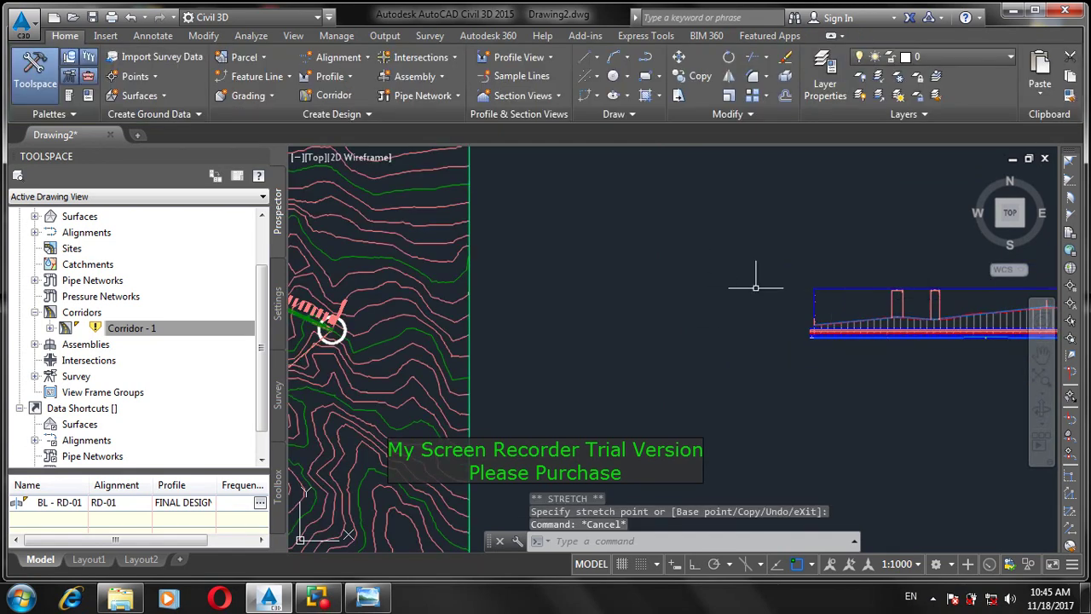
# Inspect the conditional assemblies and the start of the corridor in plan around the 0+044.94 sample line
pyautogui.scroll(-2, 580, 326)
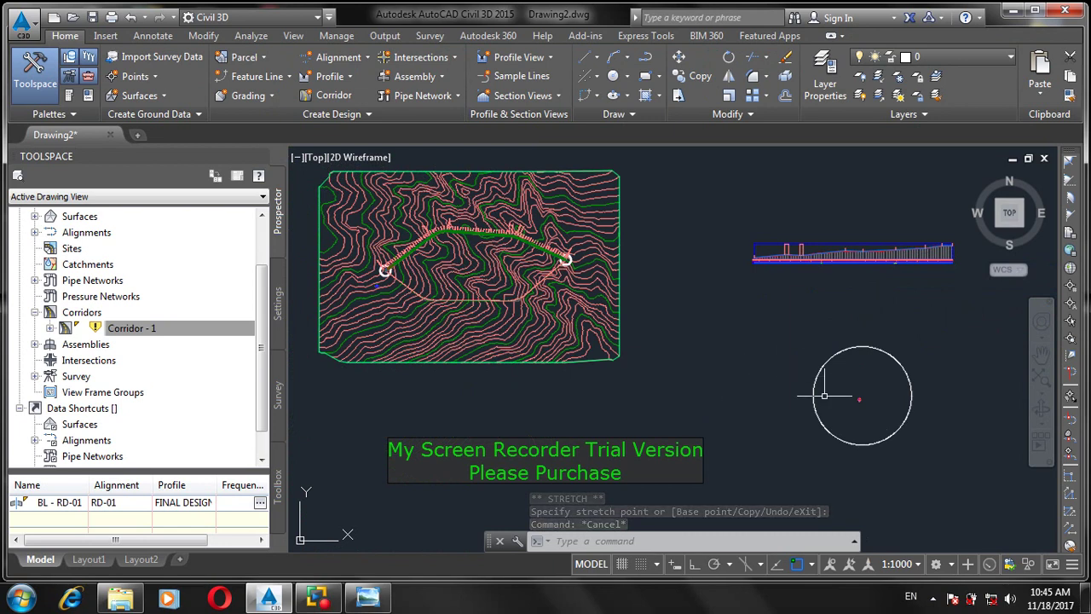
pyautogui.scroll(6, 852, 396)
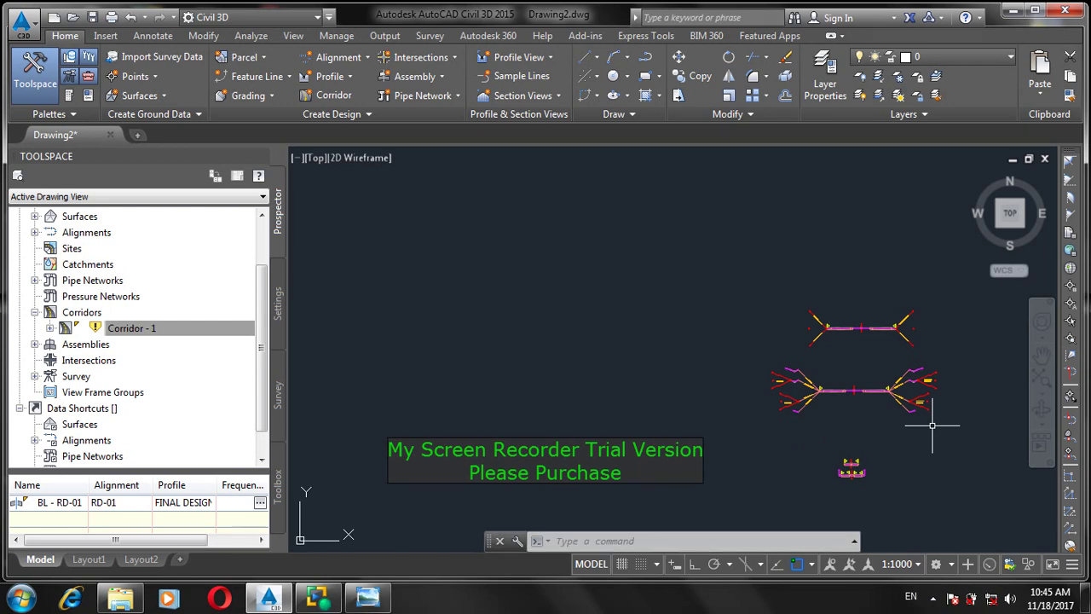
pyautogui.scroll(-8, 993, 316)
pyautogui.scroll(-1, 993, 316)
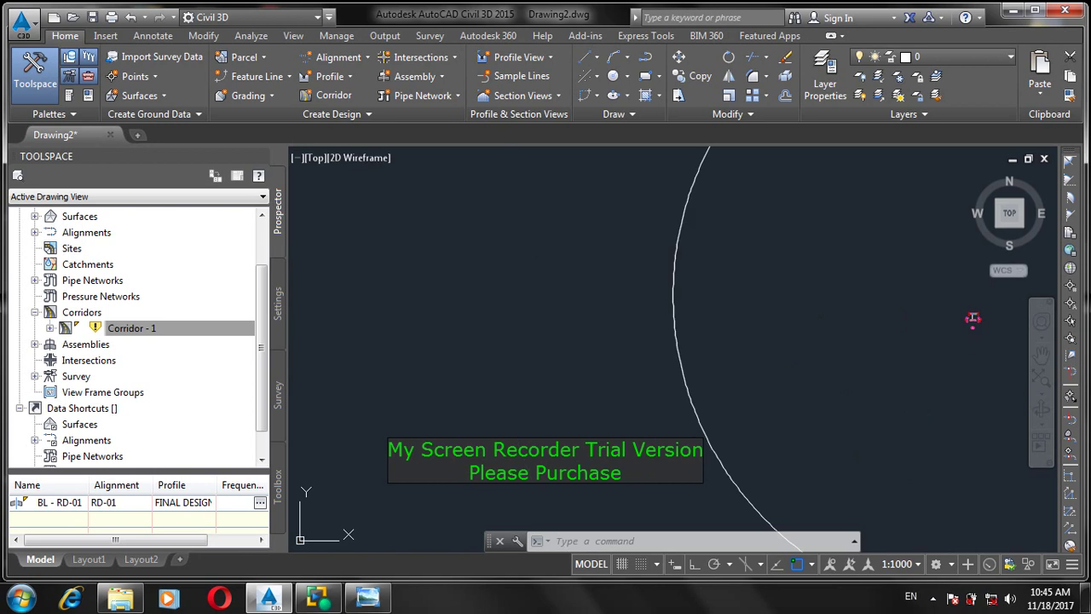
pyautogui.scroll(5, 993, 316)
pyautogui.scroll(-3, 992, 322)
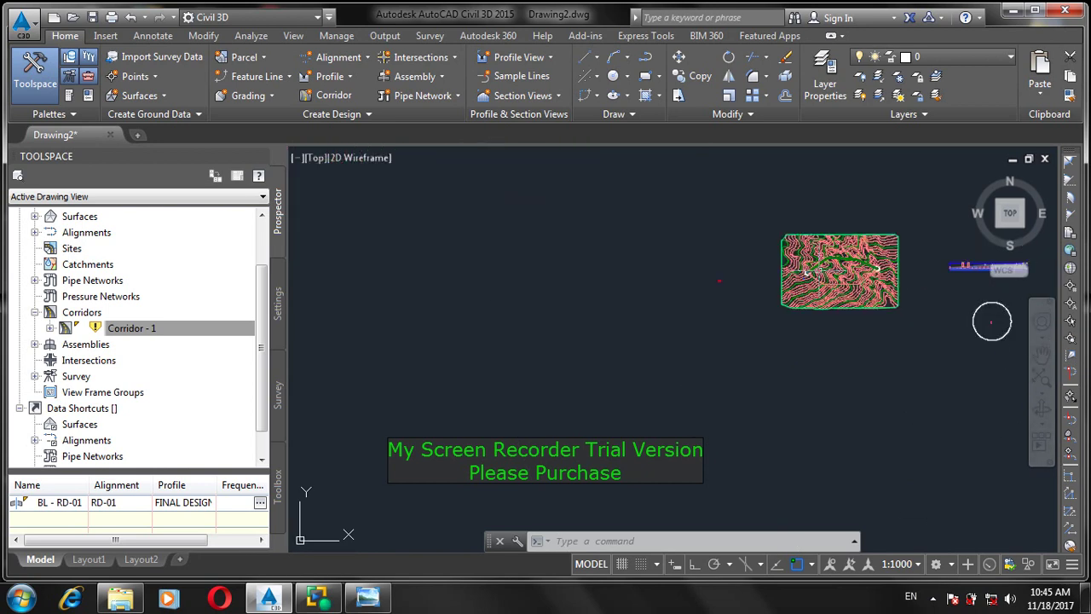
pyautogui.scroll(6, 809, 266)
pyautogui.scroll(5, 803, 272)
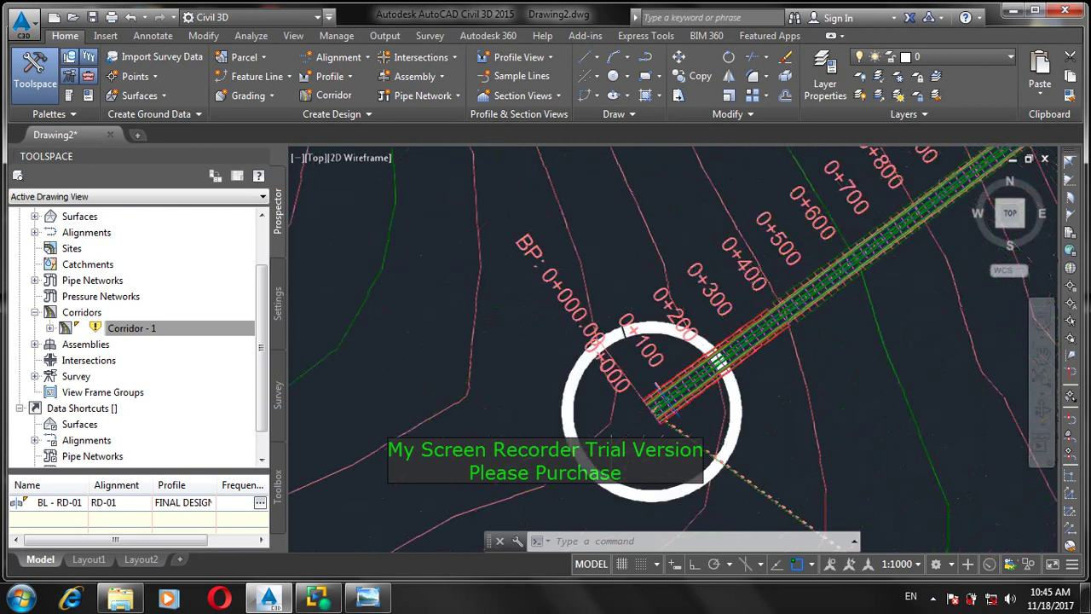
pyautogui.scroll(-5, 670, 366)
pyautogui.scroll(8, 645, 401)
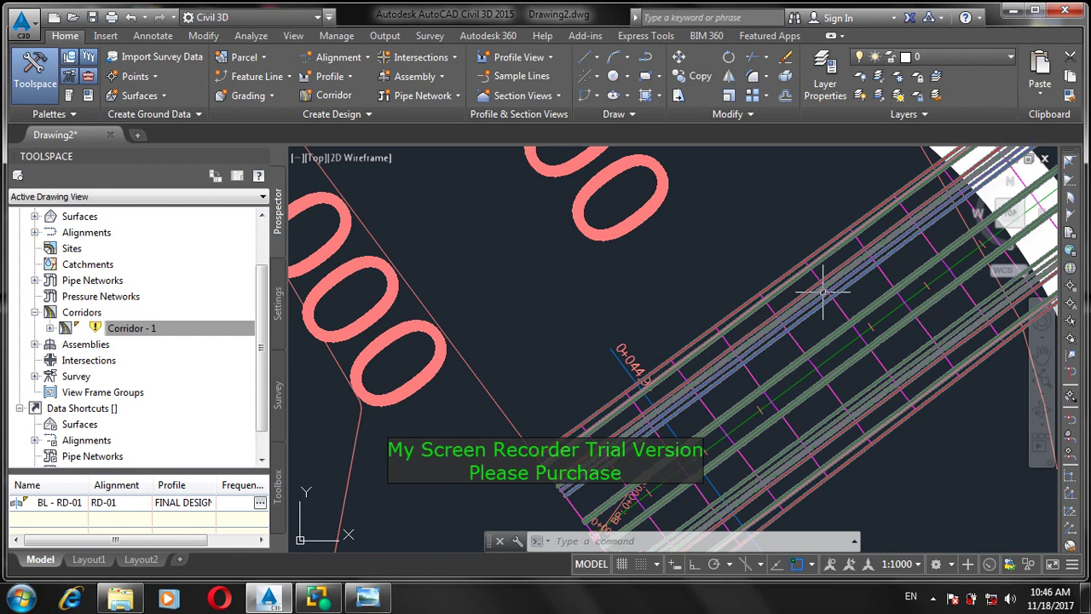
pyautogui.moveTo(779, 305)
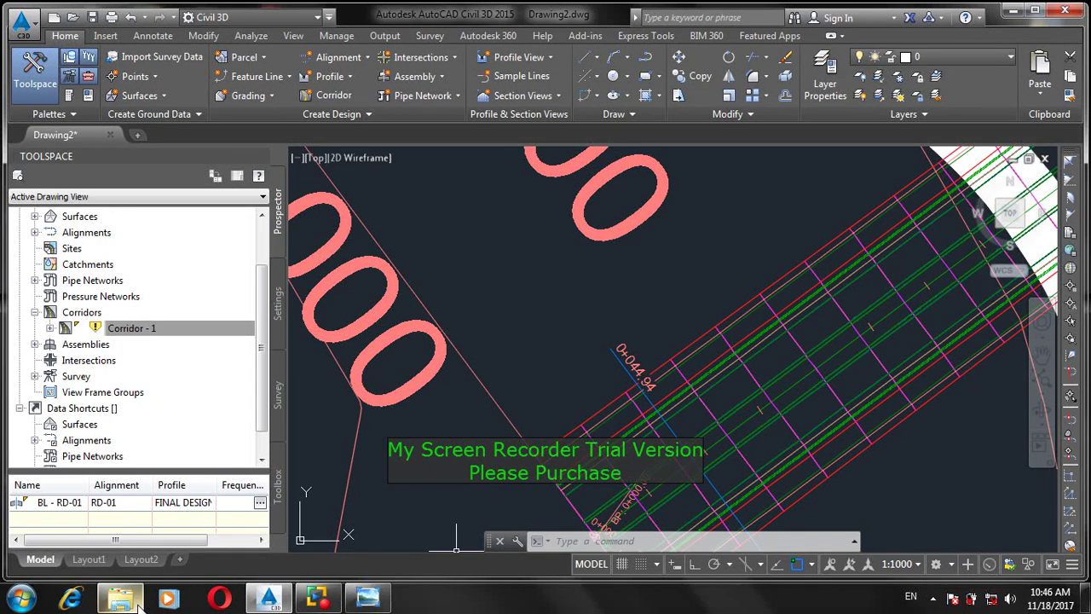
# Open Paint and sketch two freehand curved lines, enclosing the lower one in a four-sided outline
pyautogui.click(21, 599)
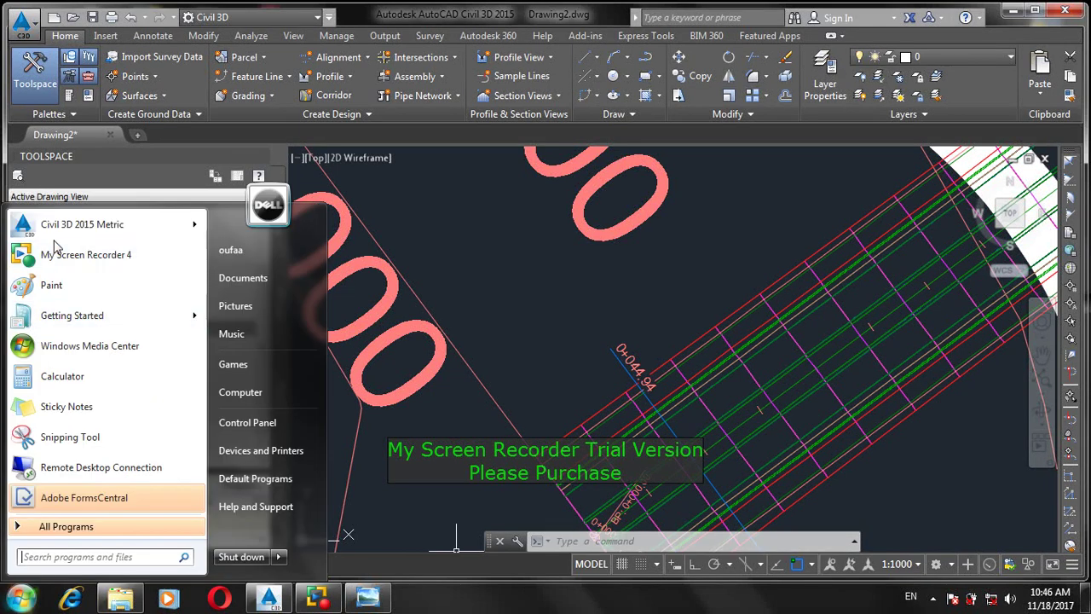
pyautogui.click(70, 288)
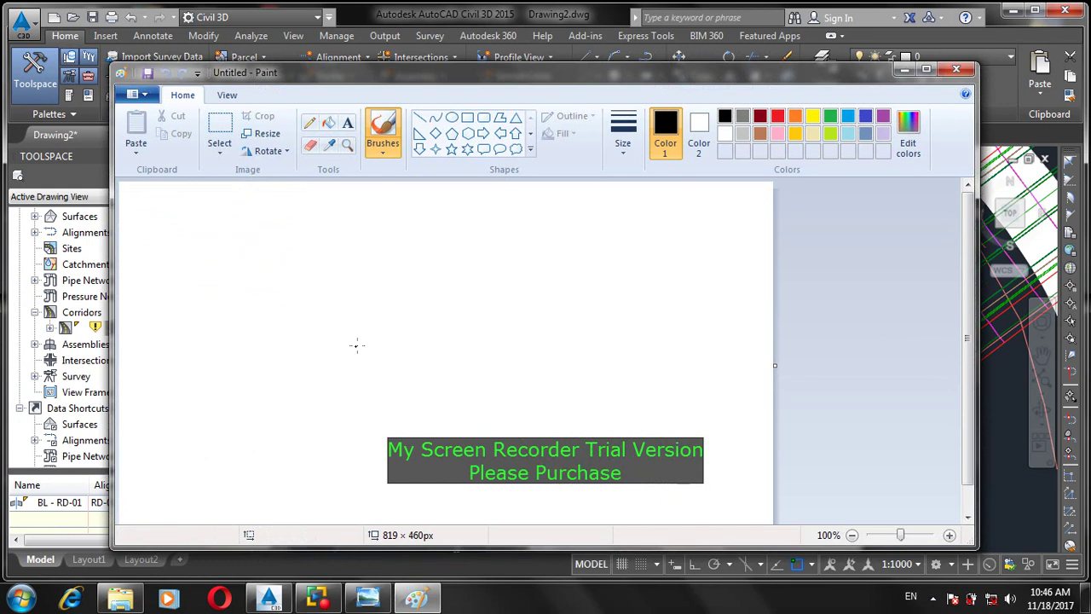
pyautogui.moveTo(335, 359)
pyautogui.mouseDown()
pyautogui.moveTo(353, 335)
pyautogui.moveTo(455, 312)
pyautogui.mouseUp()
pyautogui.moveTo(447, 428)
pyautogui.mouseDown()
pyautogui.moveTo(536, 371)
pyautogui.moveTo(611, 364)
pyautogui.mouseUp()
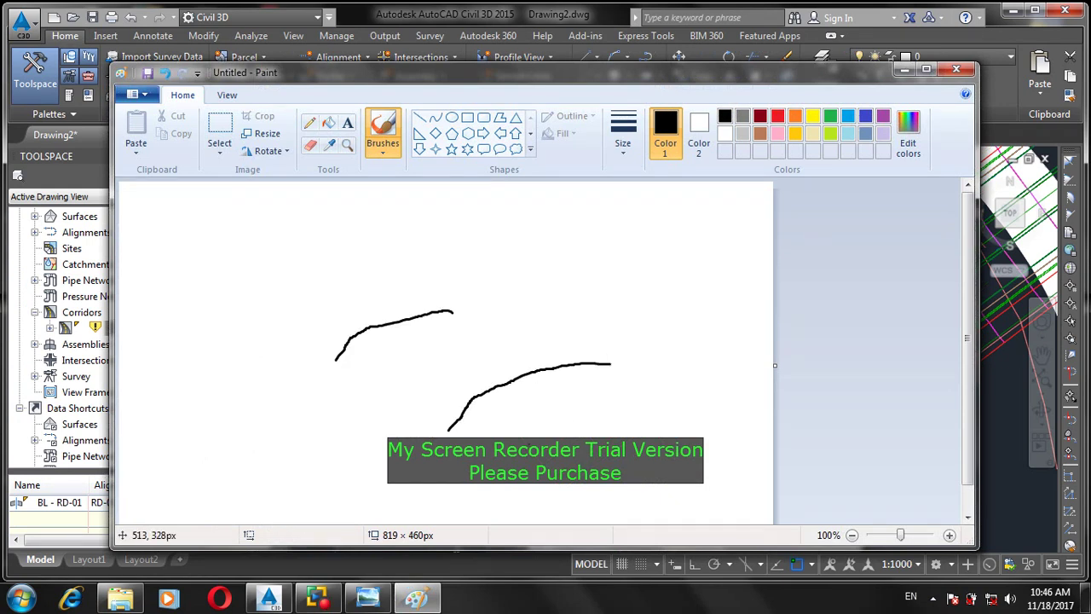
pyautogui.moveTo(418, 388); pyautogui.dragTo(506, 460)
pyautogui.moveTo(622, 309); pyautogui.dragTo(625, 406)
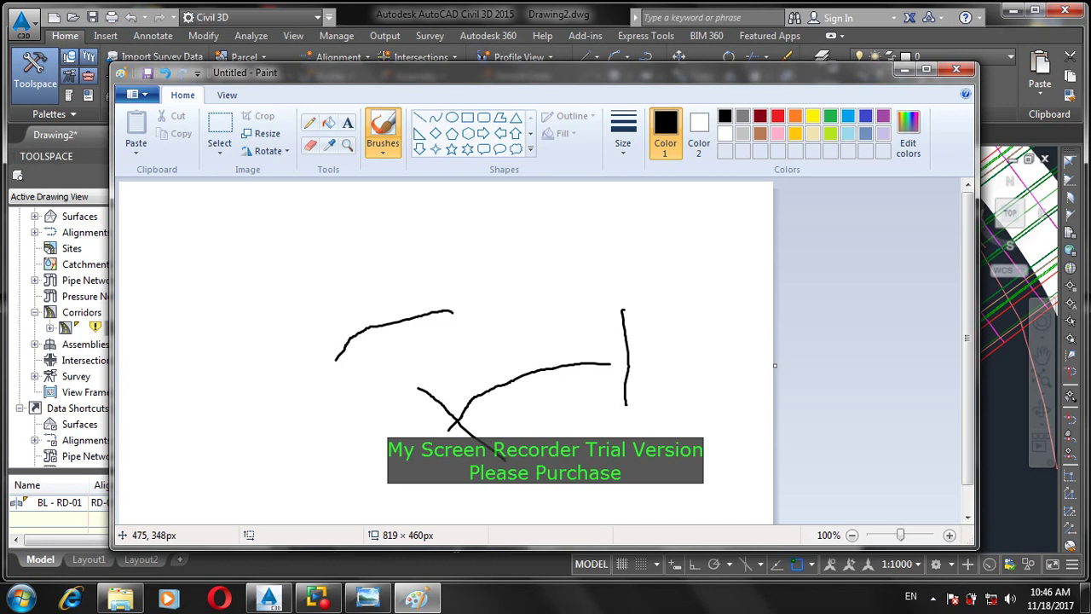
pyautogui.moveTo(508, 459); pyautogui.dragTo(626, 404)
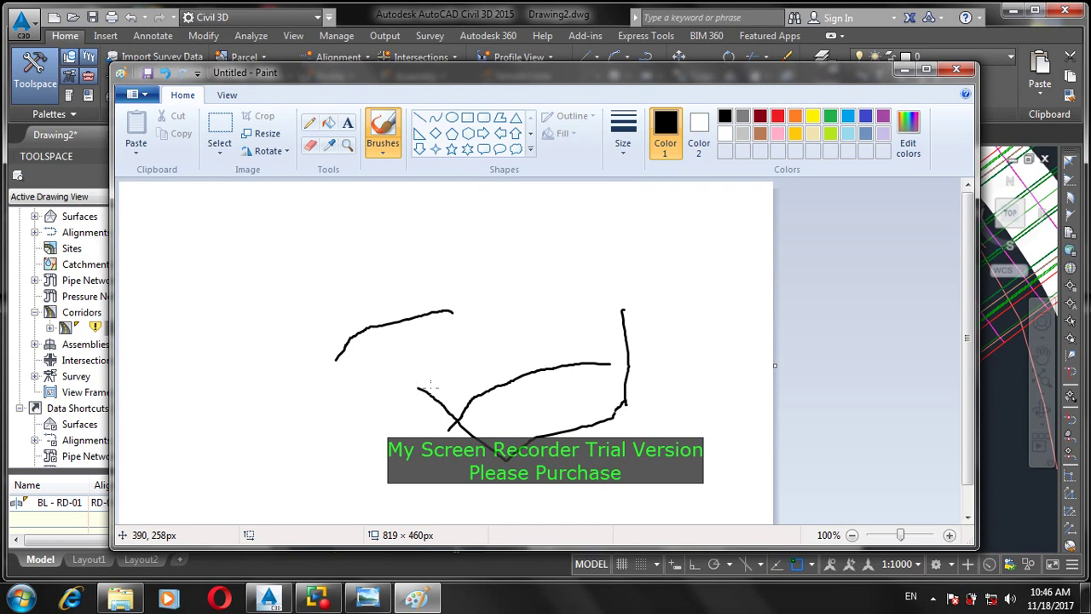
pyautogui.moveTo(426, 384); pyautogui.dragTo(618, 302)
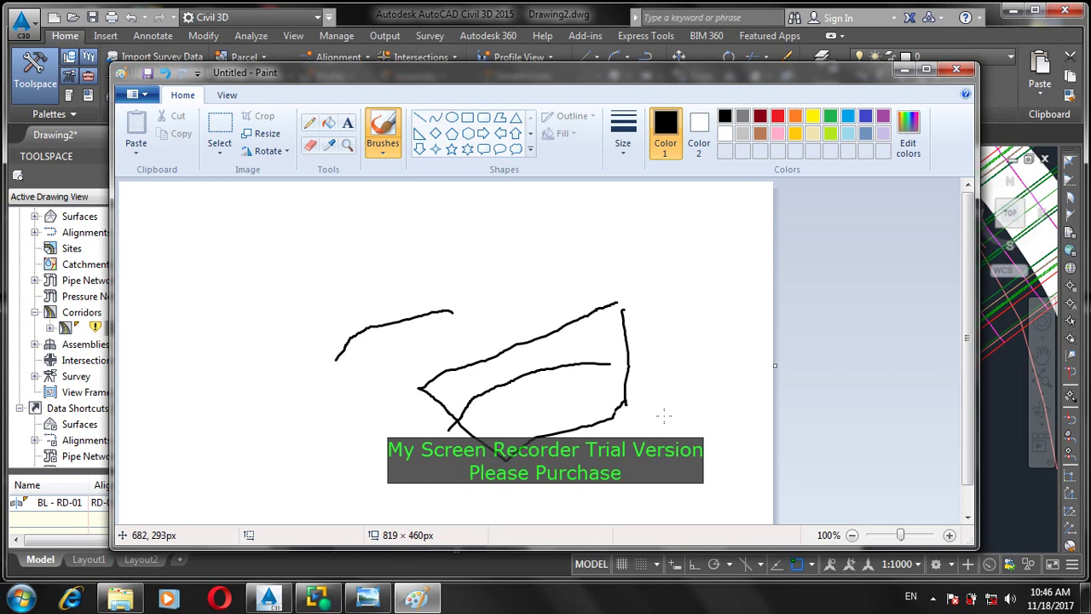
# Return from Paint to Civil 3D and assign Assembly - (1) to the region of Corridor - 1 in its properties
pyautogui.click(904, 69)
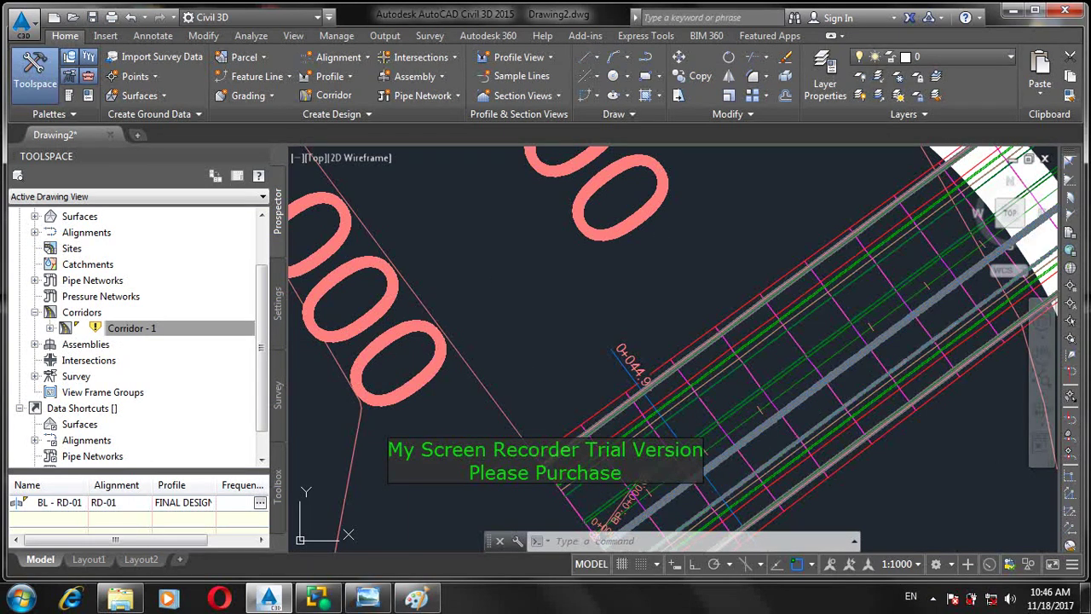
pyautogui.click(673, 353)
pyautogui.click(132, 72)
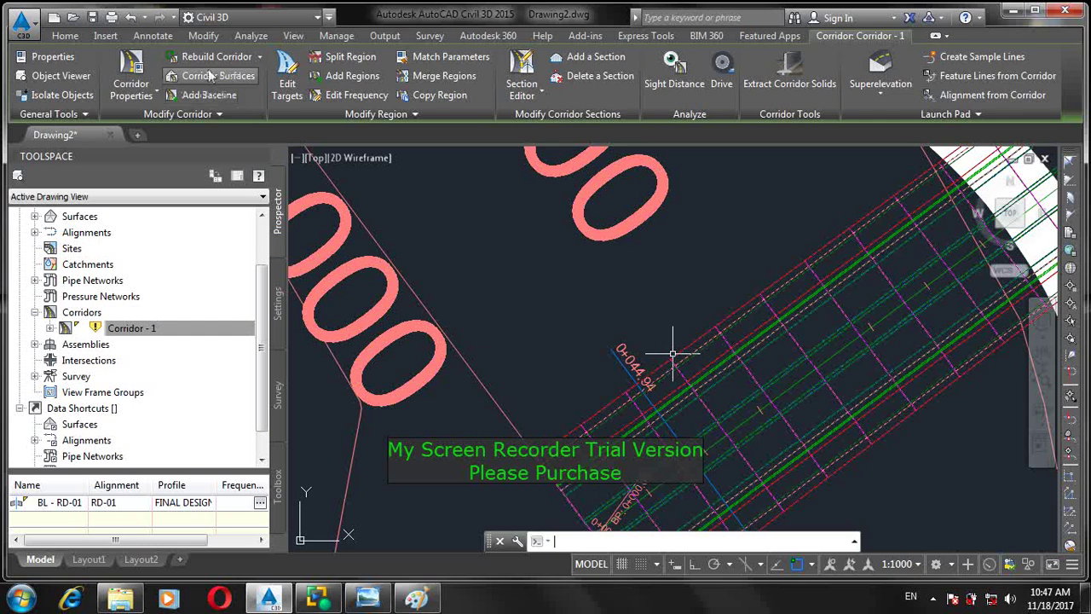
pyautogui.click(135, 78)
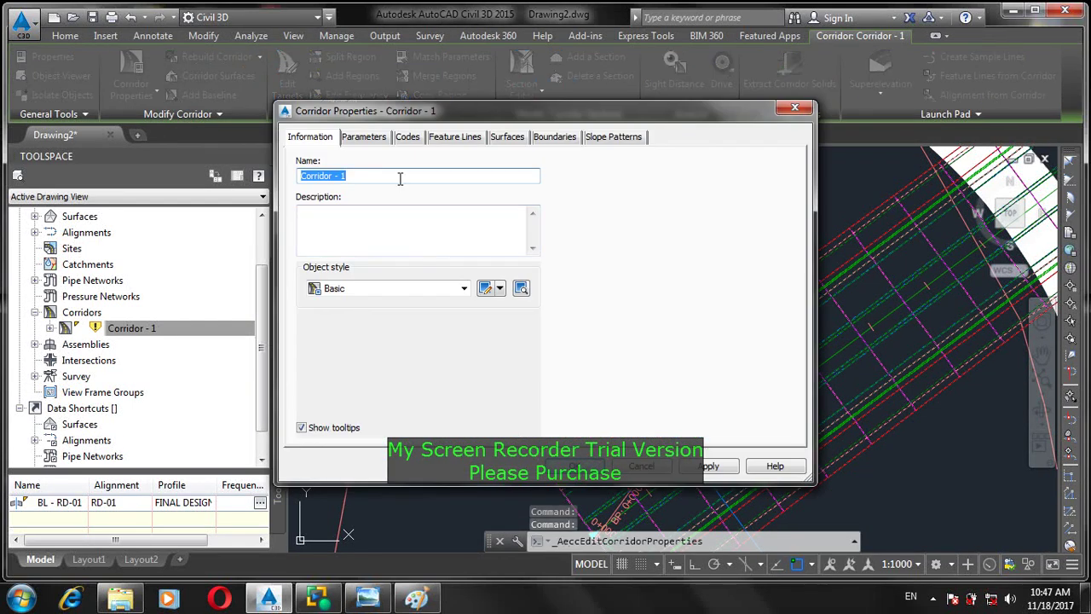
pyautogui.click(380, 142)
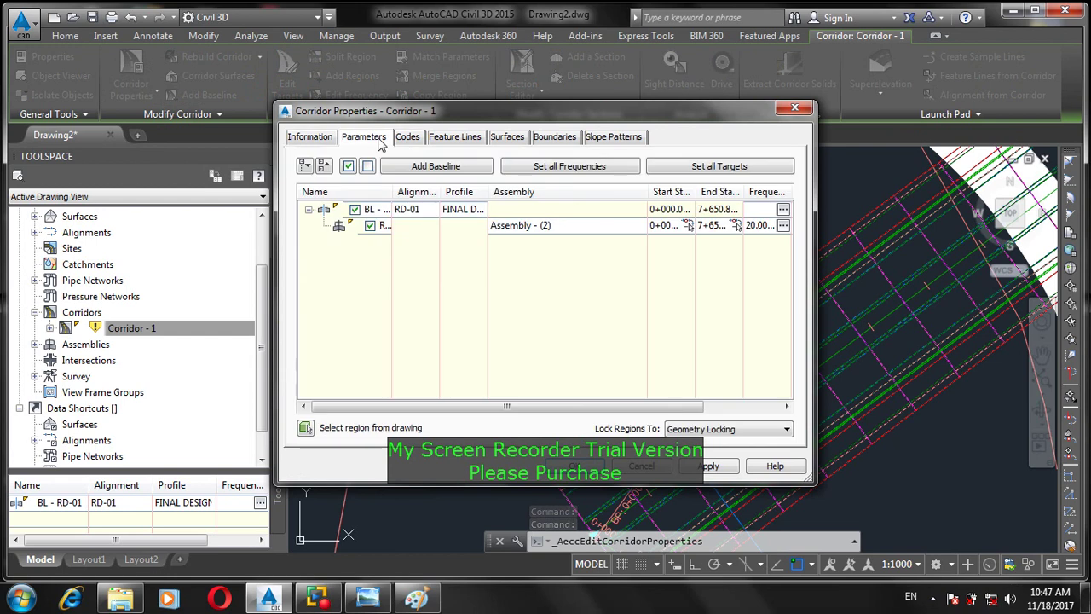
pyautogui.click(539, 225)
pyautogui.doubleClick(564, 225)
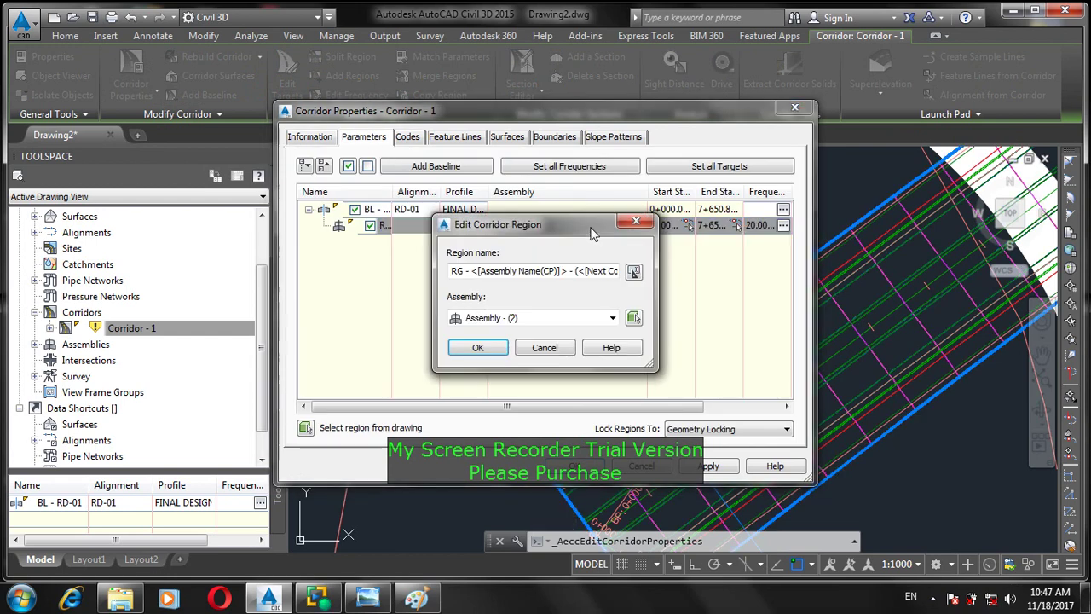
pyautogui.click(514, 318)
pyautogui.click(509, 346)
pyautogui.click(480, 350)
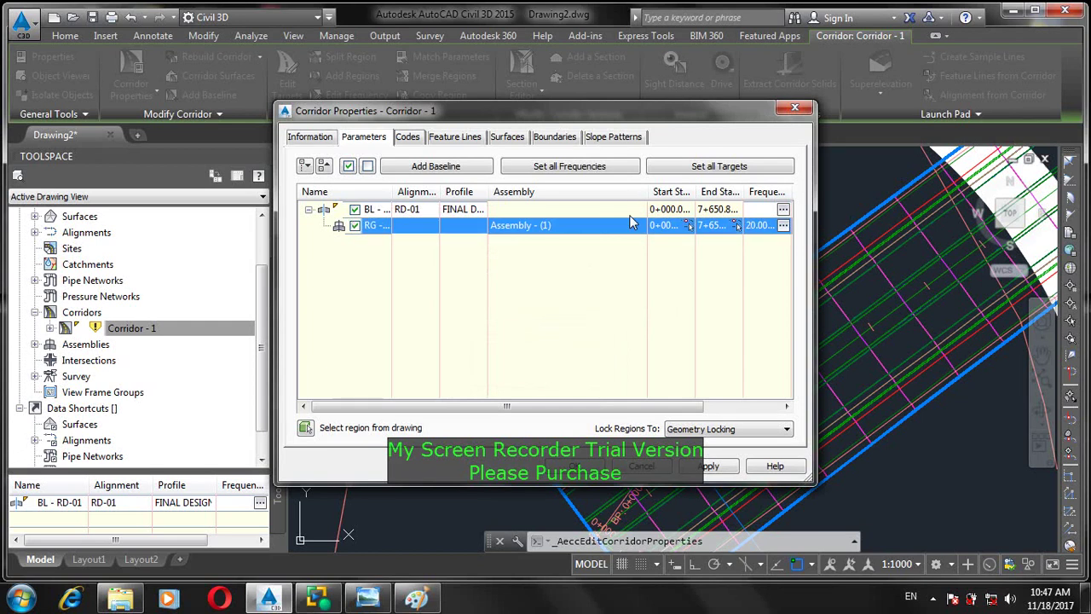
# Set all target surfaces of the corridor to the ground surface
pyautogui.click(675, 167)
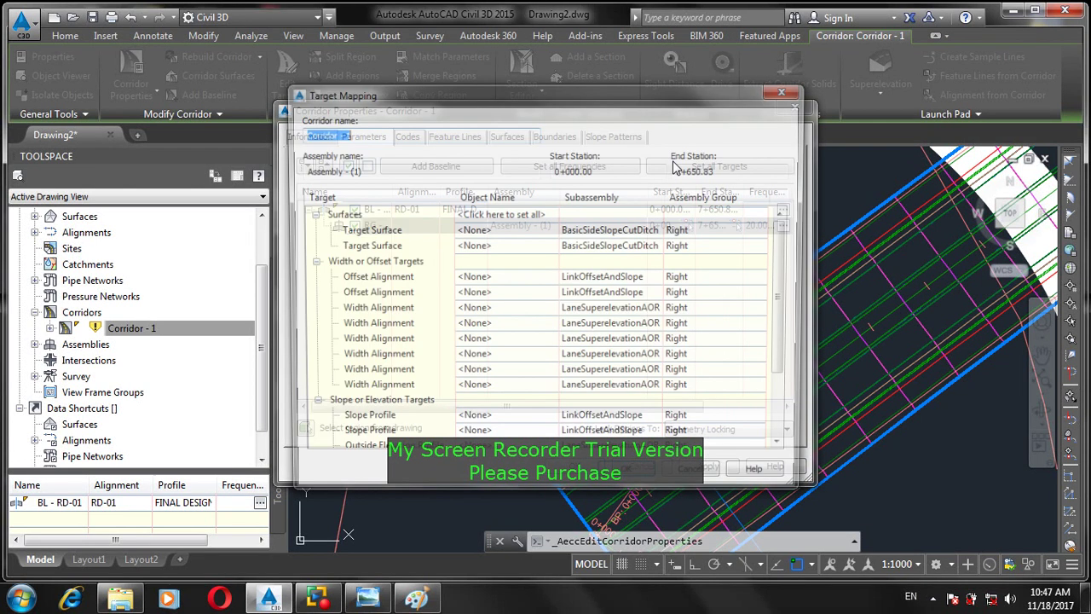
pyautogui.click(523, 213)
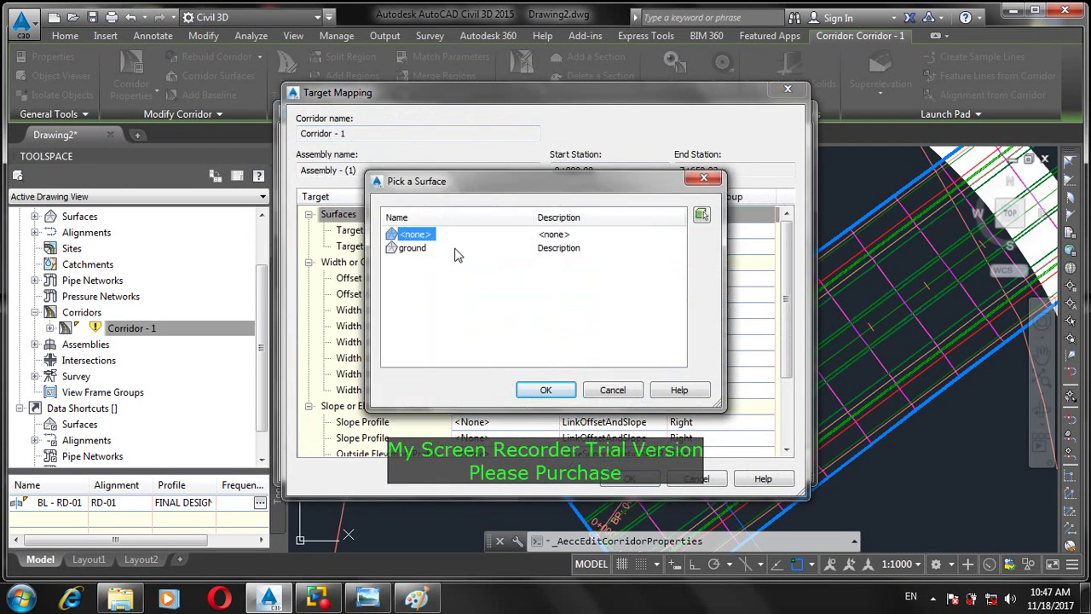
pyautogui.click(414, 248)
pyautogui.click(545, 390)
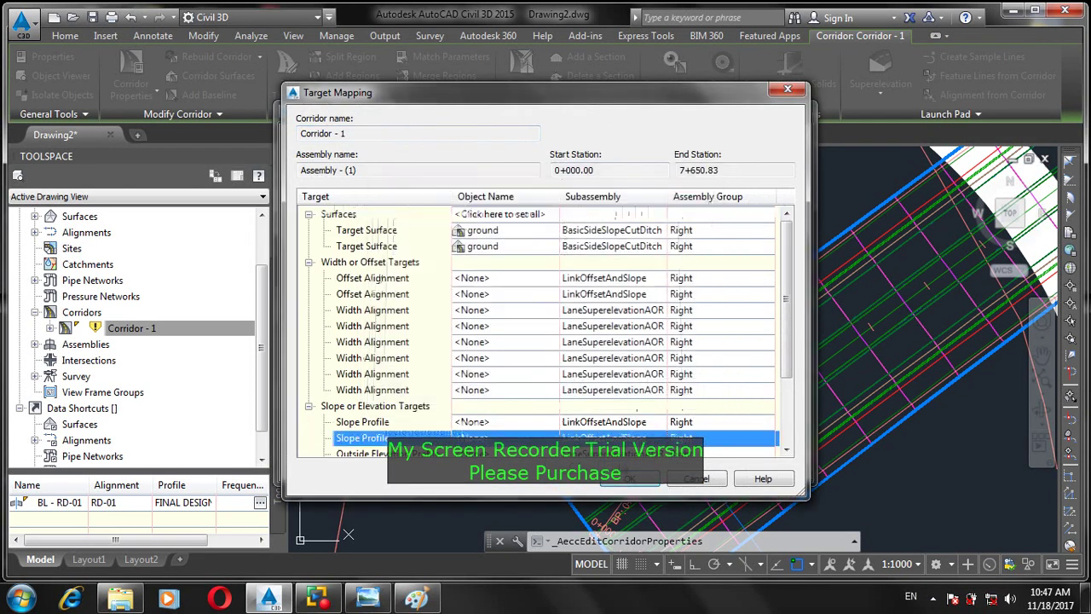
pyautogui.click(628, 478)
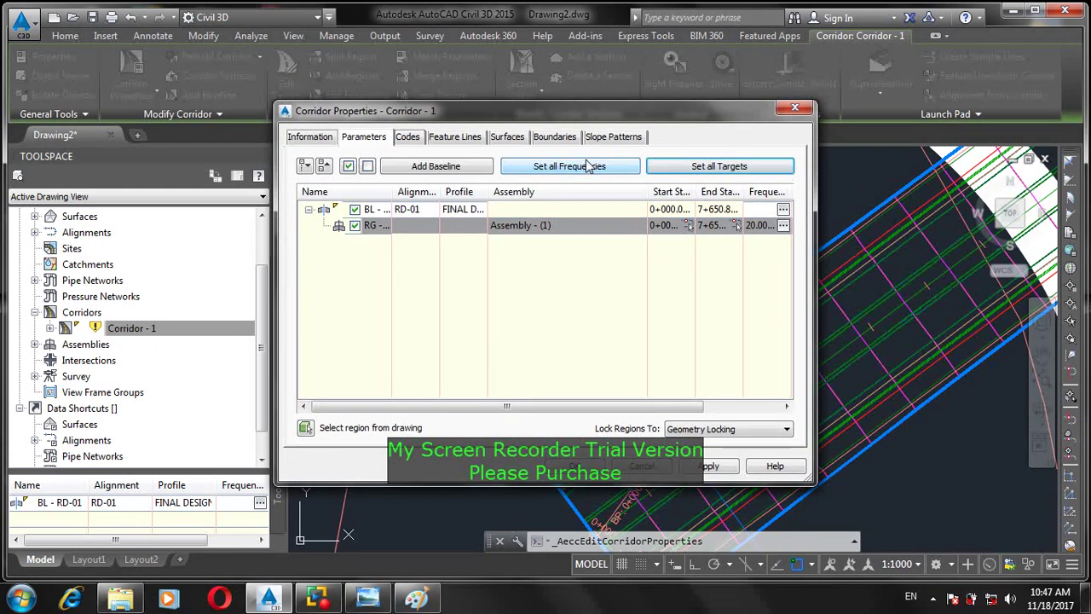
# Set the assembly frequency to a 10 m curve increment and 10 m along spirals for the whole corridor
pyautogui.click(585, 168)
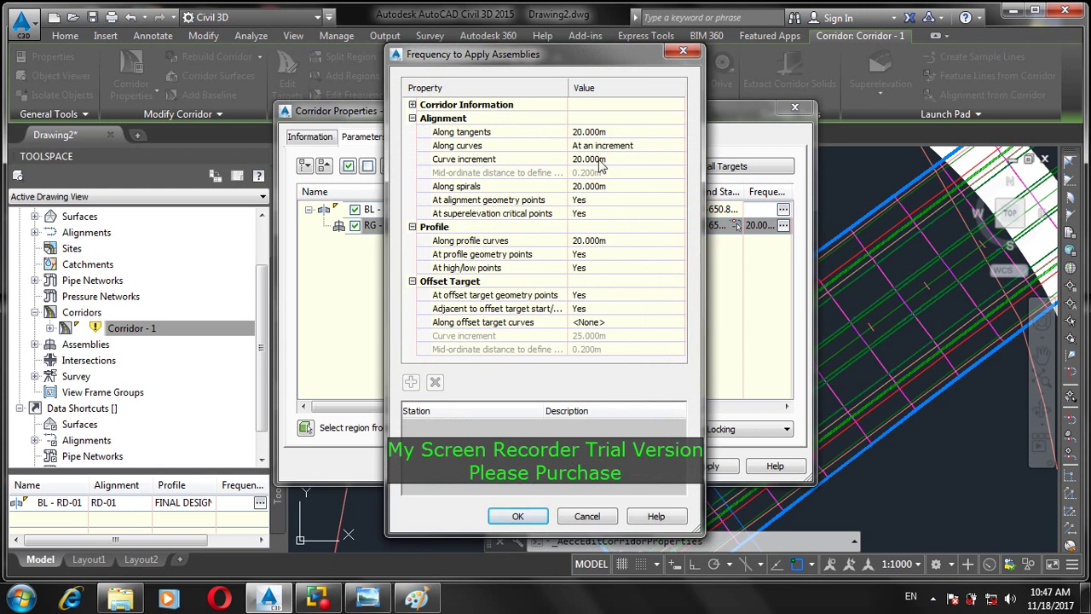
pyautogui.click(609, 159)
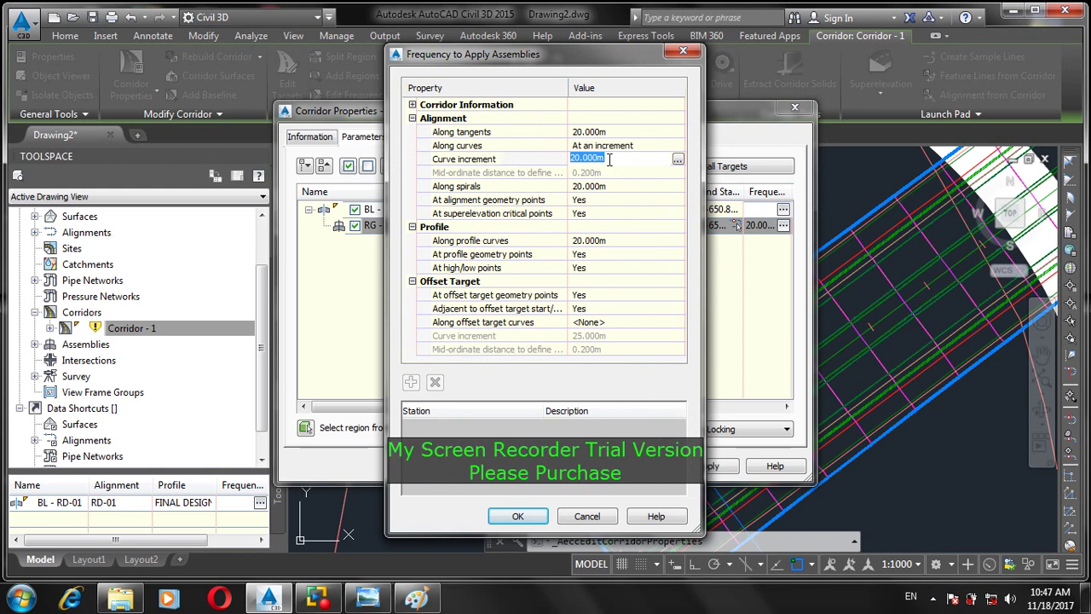
pyautogui.write('10')
pyautogui.press('Return')
pyautogui.click(652, 200)
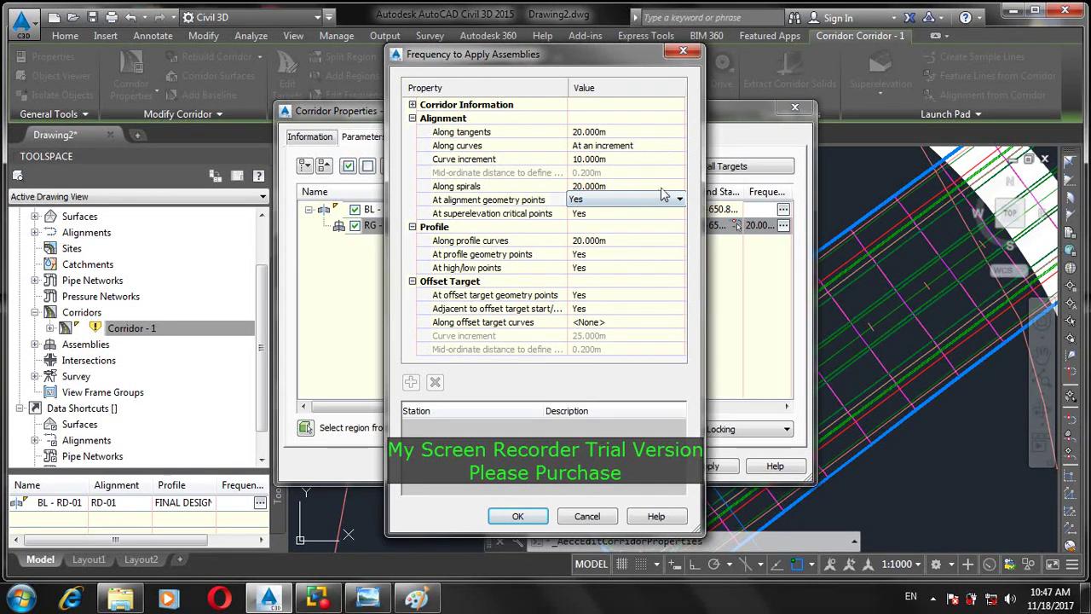
pyautogui.click(648, 186)
pyautogui.write('10')
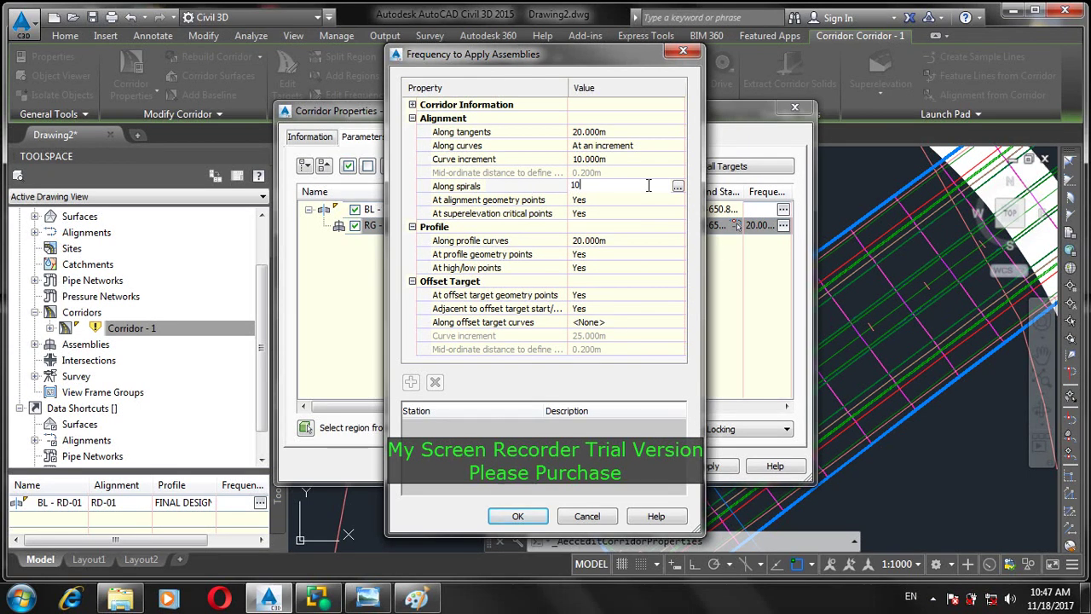
pyautogui.click(533, 517)
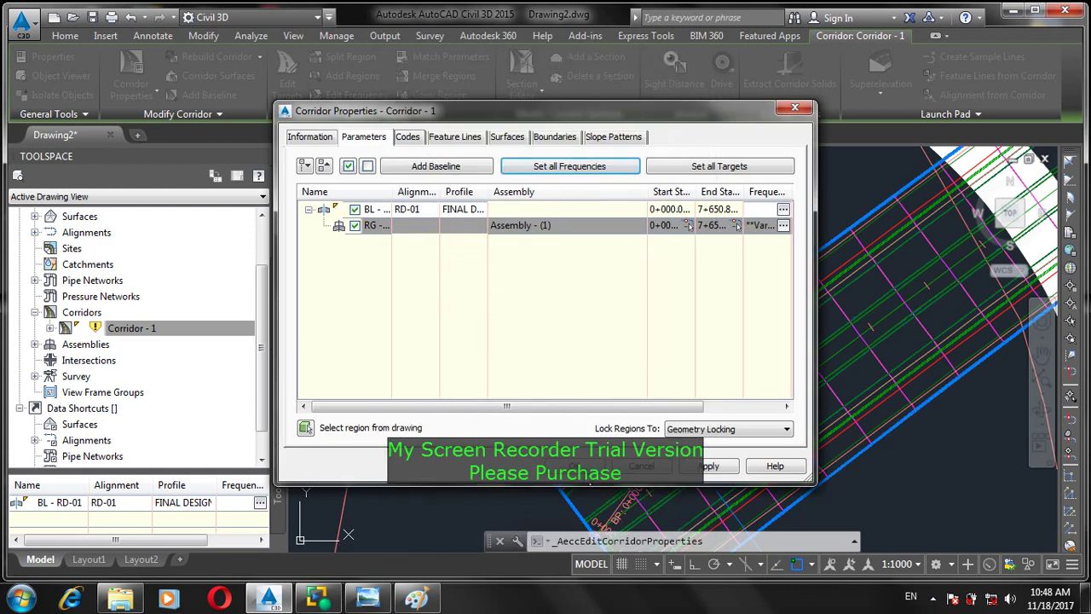
# Apply the corridor property changes, rebuild Corridor - 1 and clear the selection
pyautogui.click(692, 465)
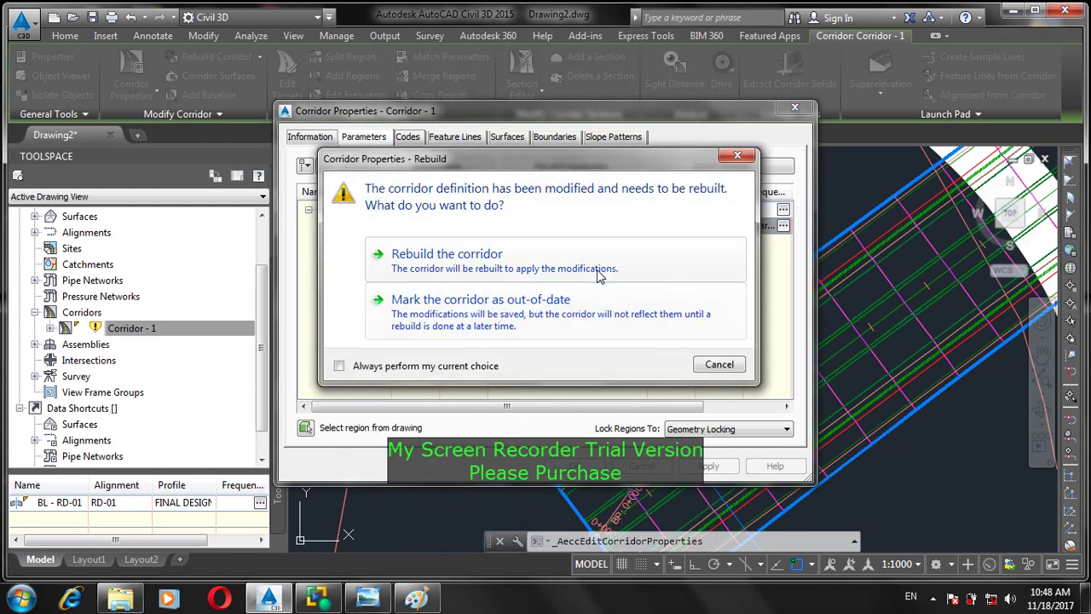
pyautogui.click(599, 274)
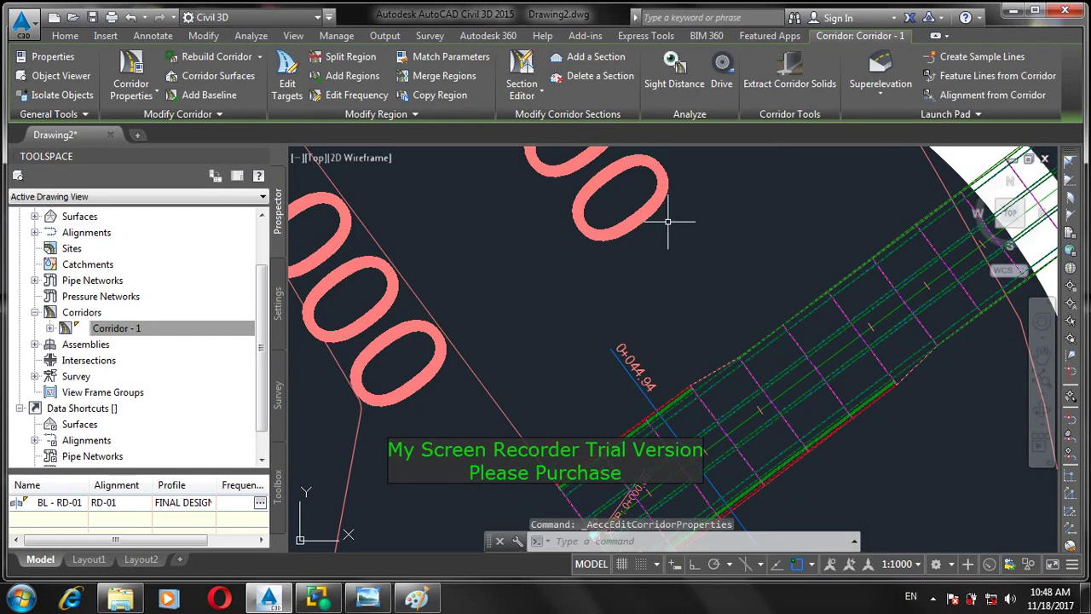
pyautogui.press('Escape')
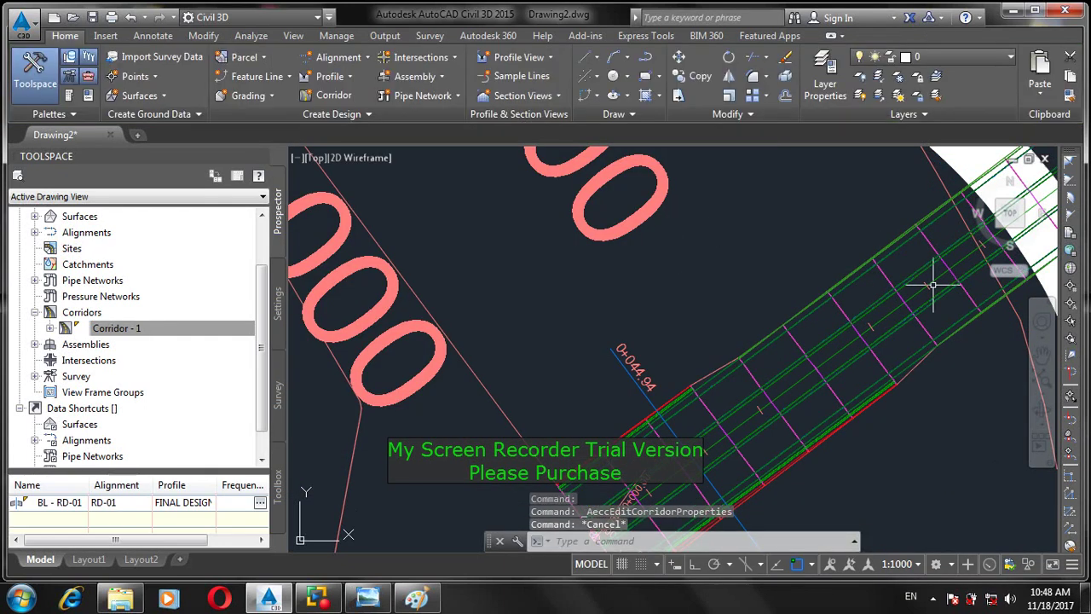
# Delete the 0+044.94 sample line together with its label at the start of the corridor
pyautogui.click(674, 350)
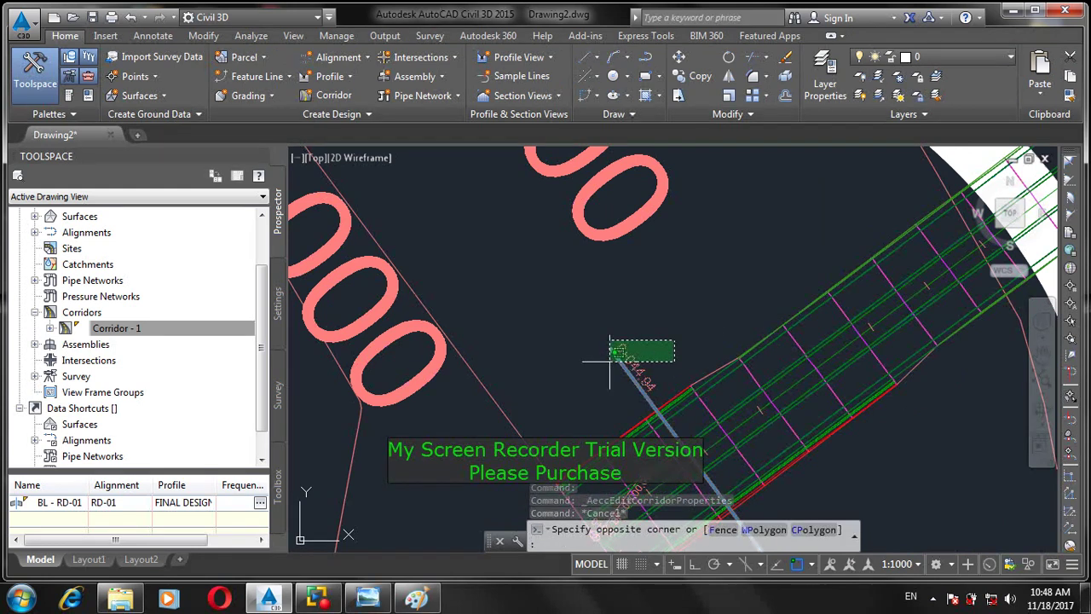
pyautogui.click(610, 352)
pyautogui.press('Delete')
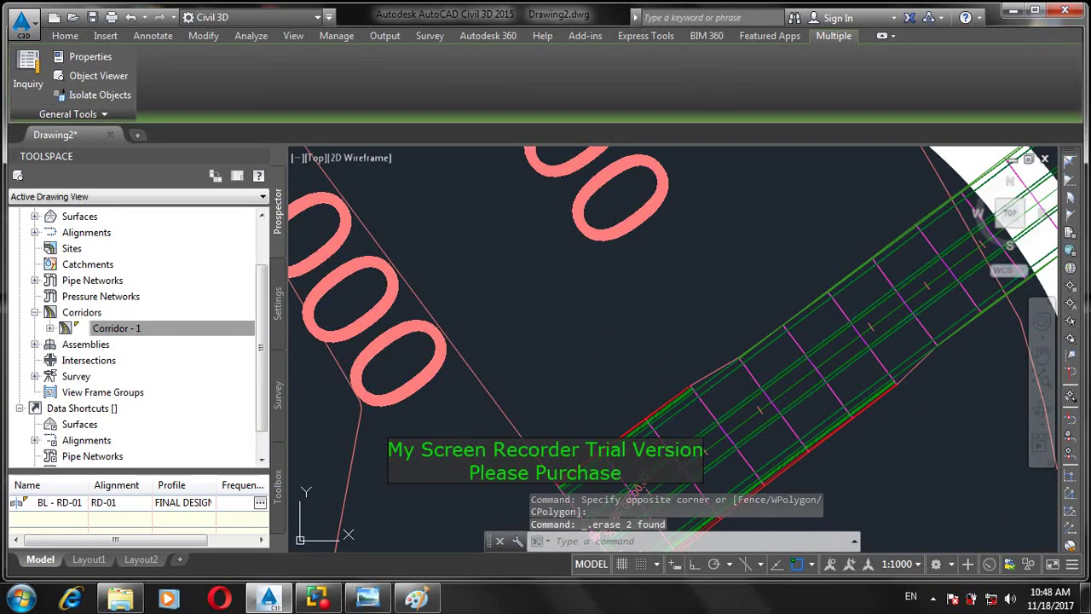
# Examine the rebuilt corridor in plan at its far end, around the alignment's end point label
pyautogui.scroll(-2, 628, 364)
pyautogui.scroll(-5, 639, 367)
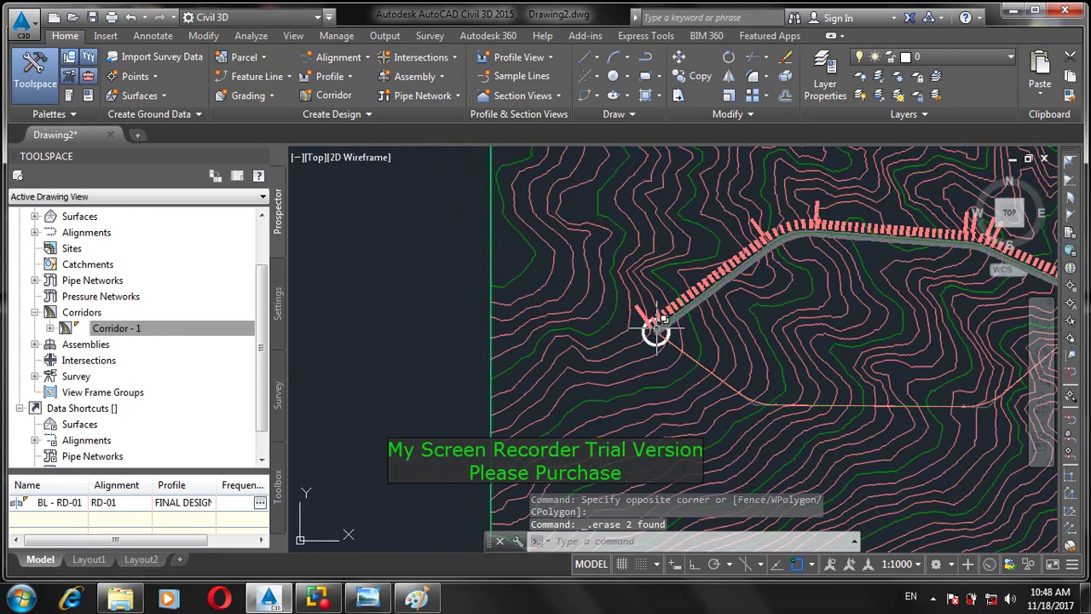
pyautogui.scroll(-2, 657, 332)
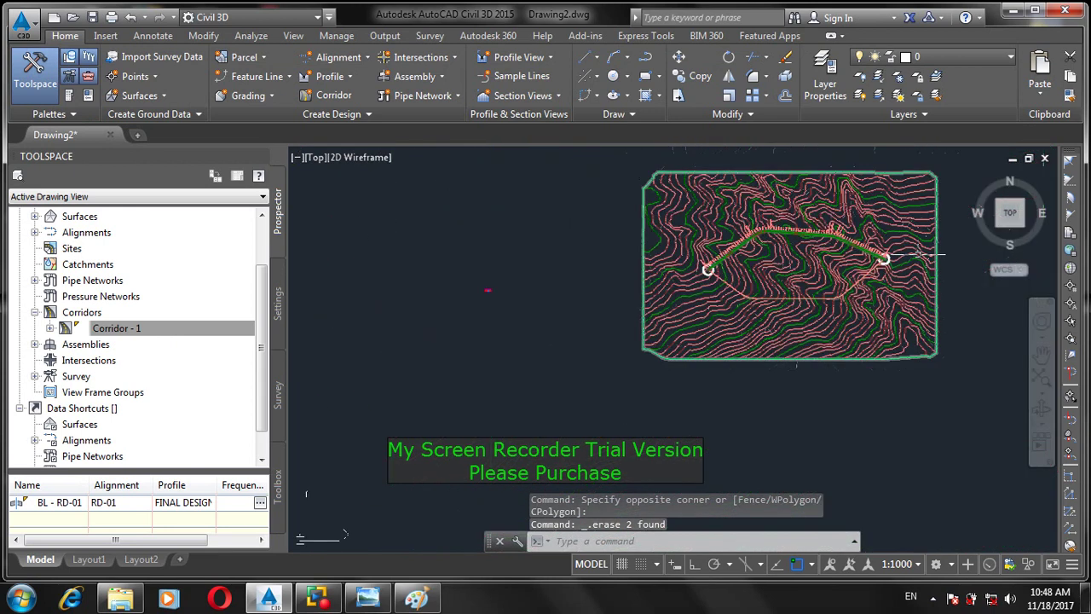
pyautogui.scroll(3, 883, 263)
pyautogui.scroll(6, 890, 248)
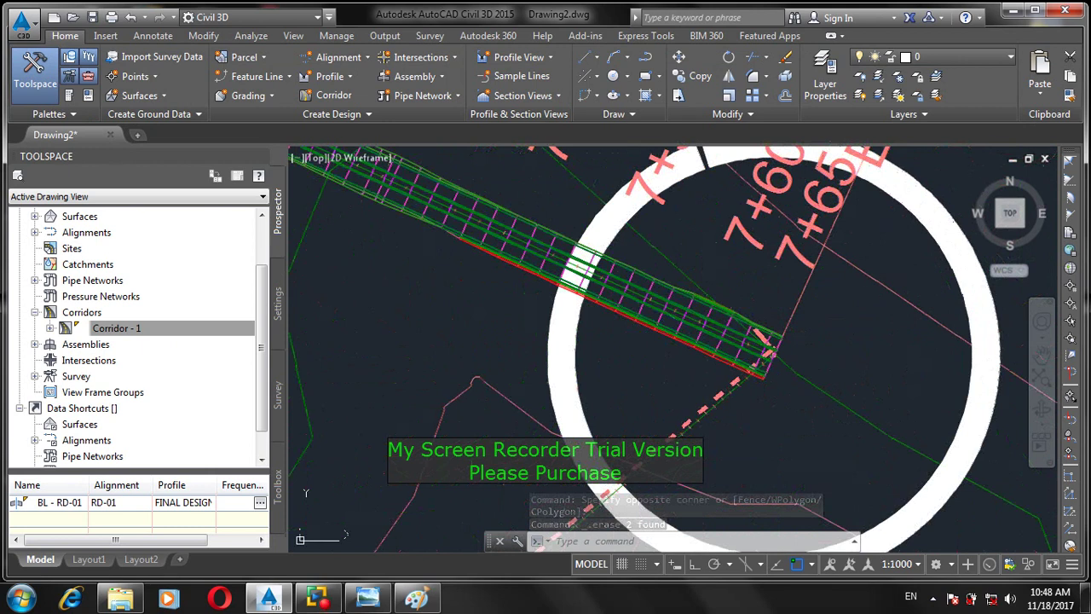
pyautogui.scroll(2, 796, 349)
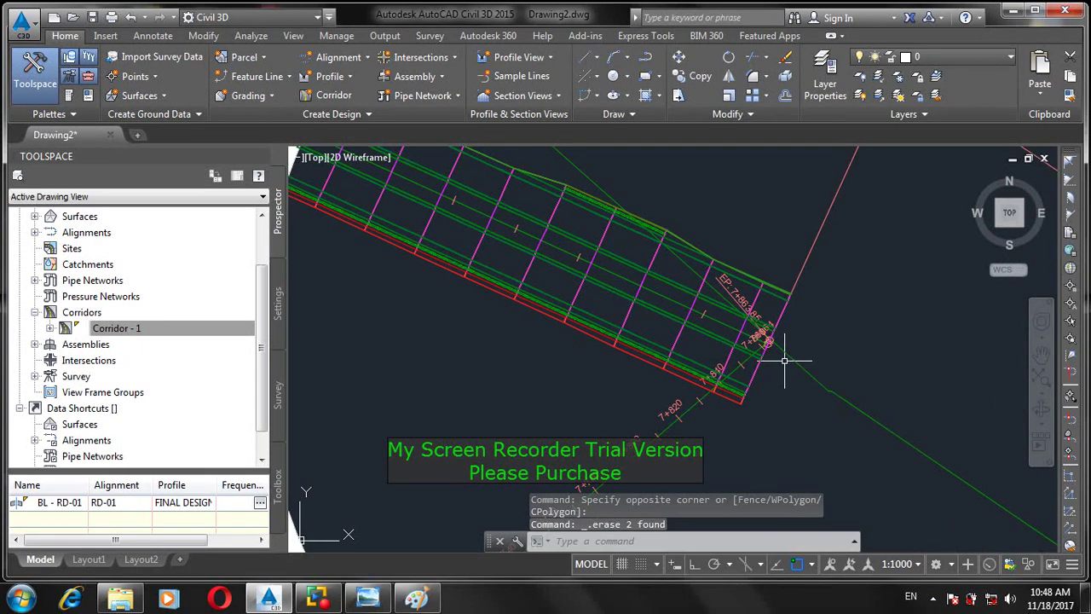
pyautogui.scroll(2, 780, 317)
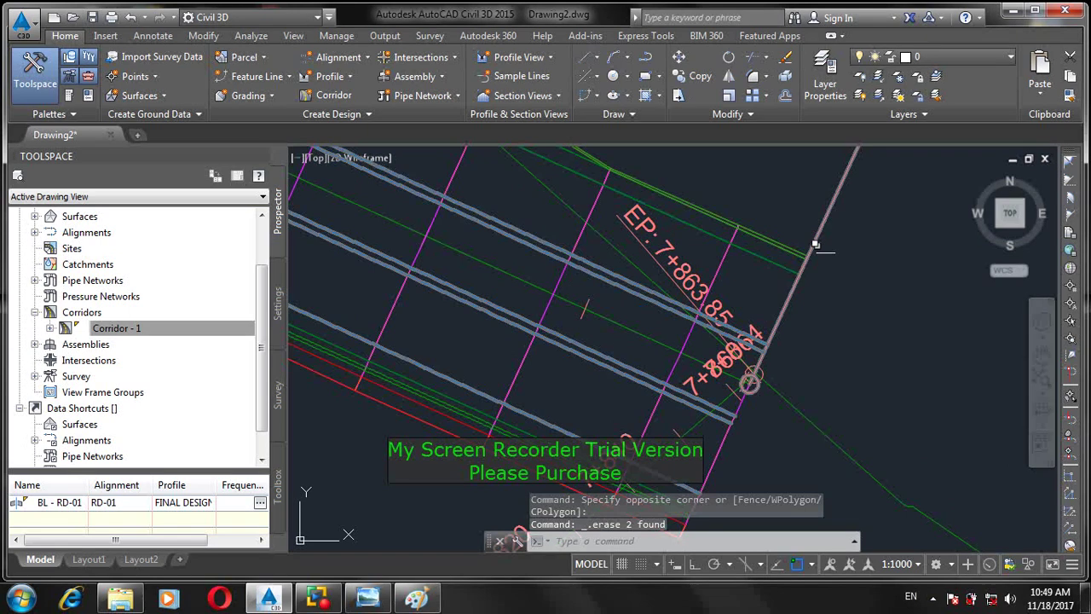
pyautogui.click(825, 304)
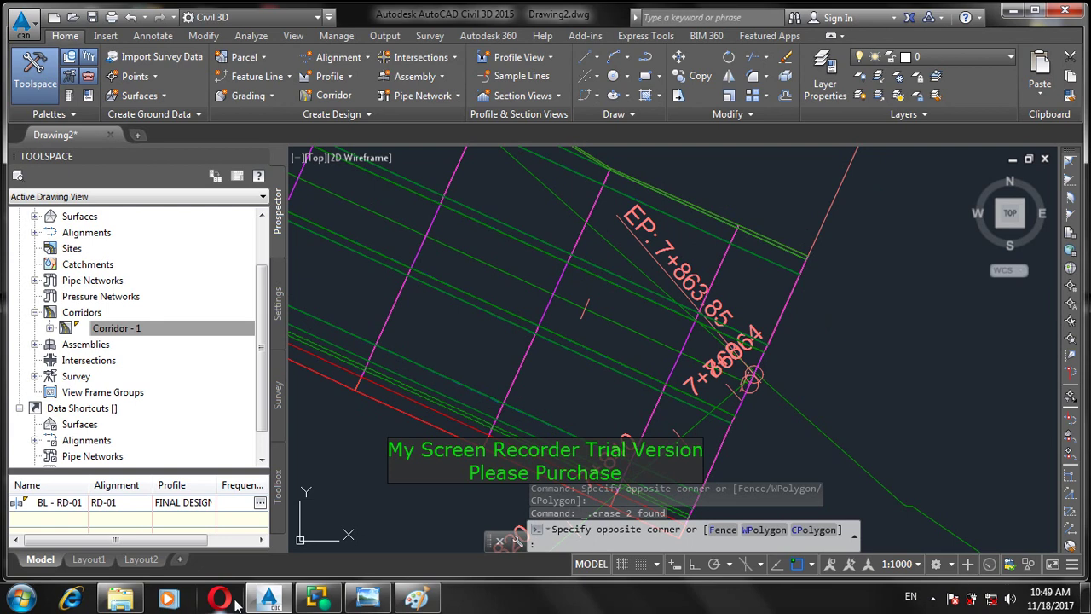
pyautogui.moveTo(265, 602)
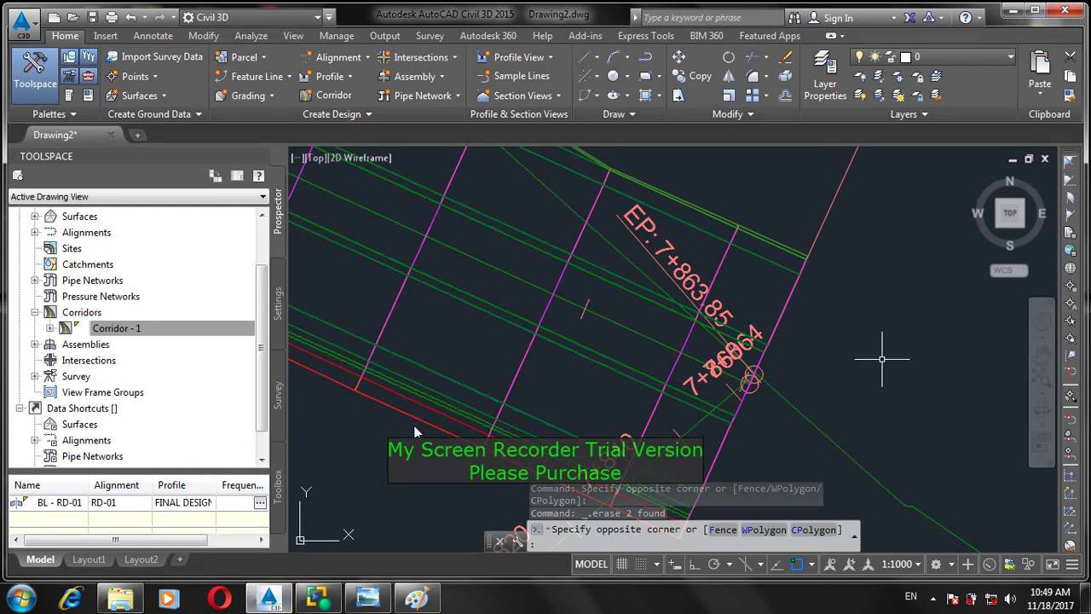
pyautogui.press('Escape')
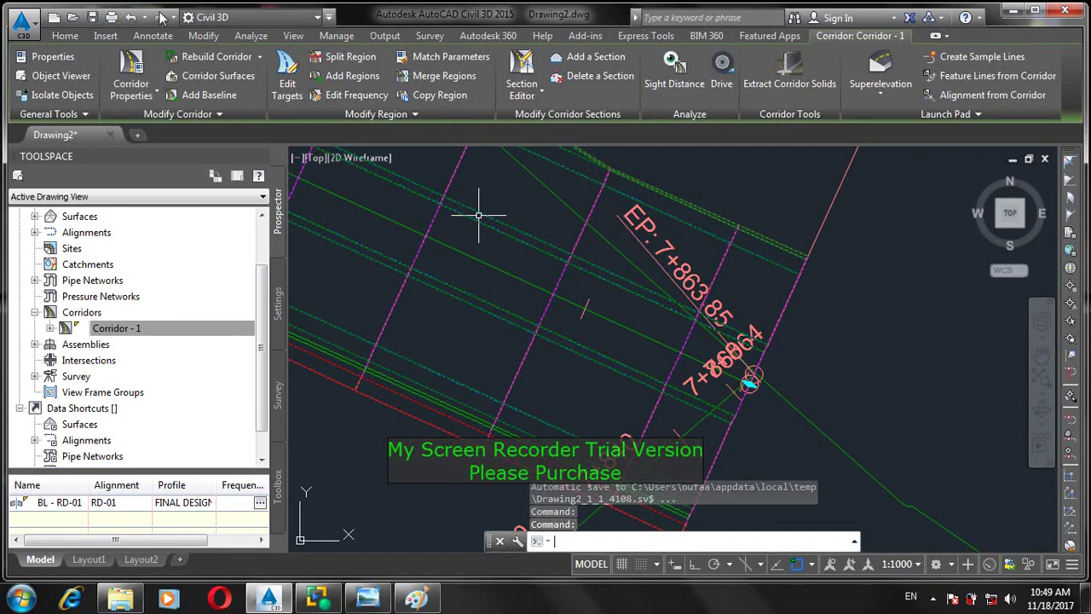
# Check the full end station of the corridor region in the Corridor - 1 properties, leaving the region unchanged
pyautogui.click(136, 64)
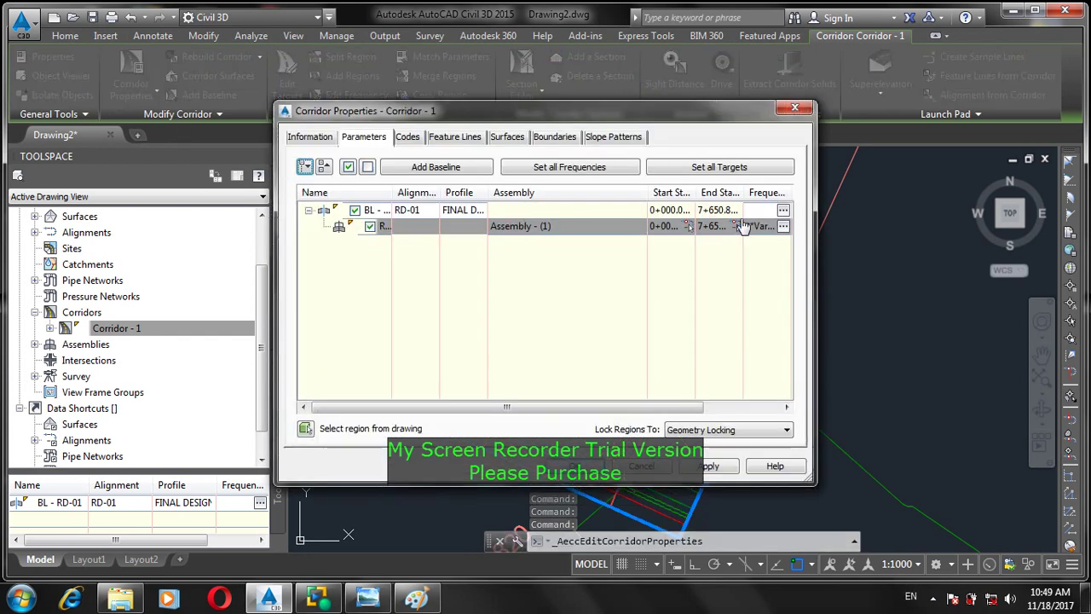
pyautogui.click(734, 227)
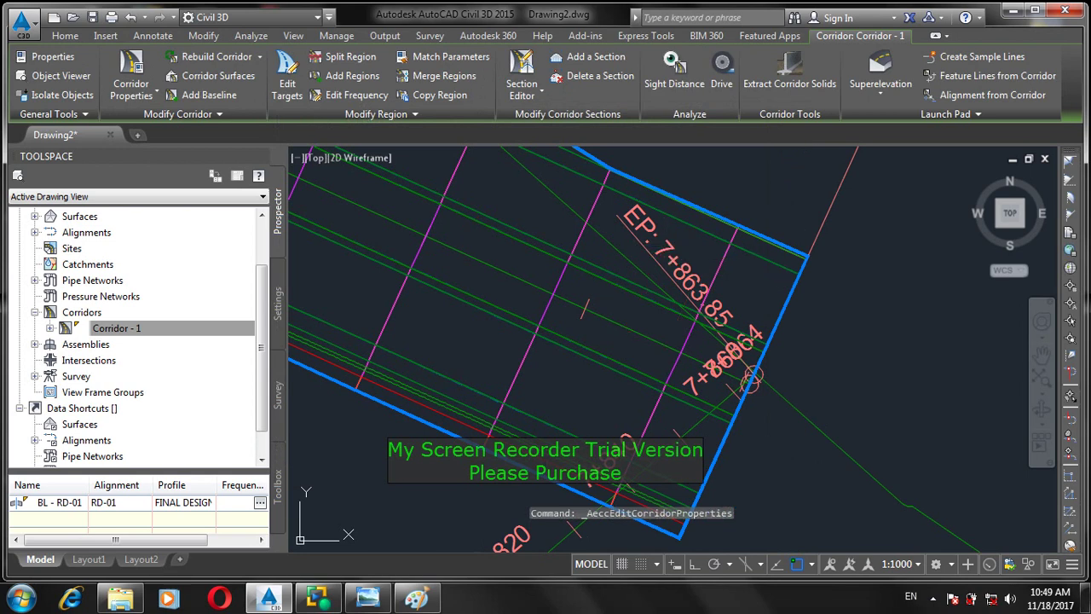
pyautogui.press('Escape')
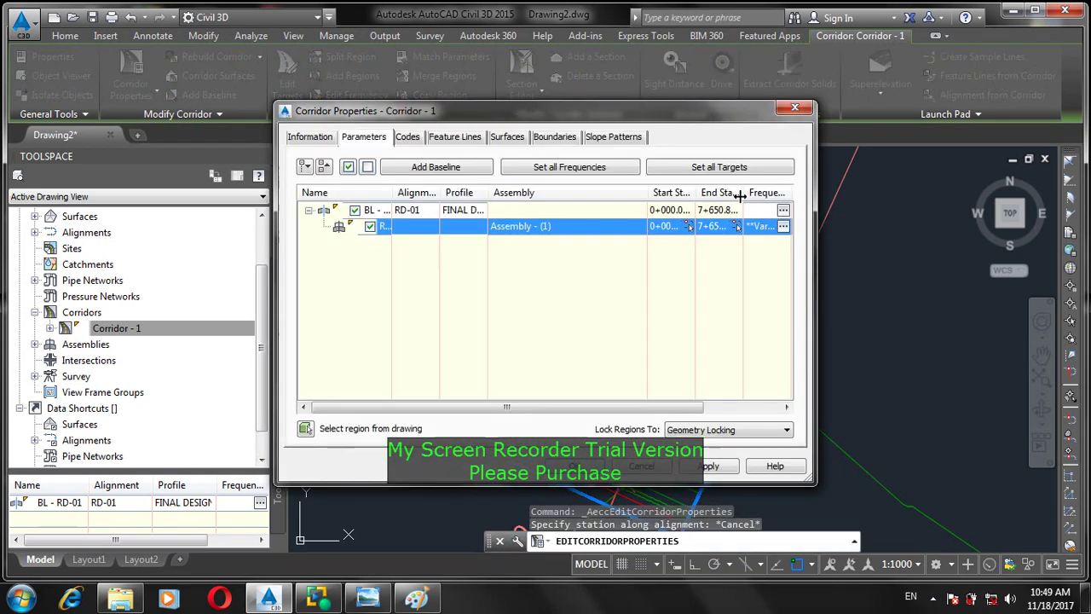
pyautogui.moveTo(742, 192); pyautogui.dragTo(771, 192)
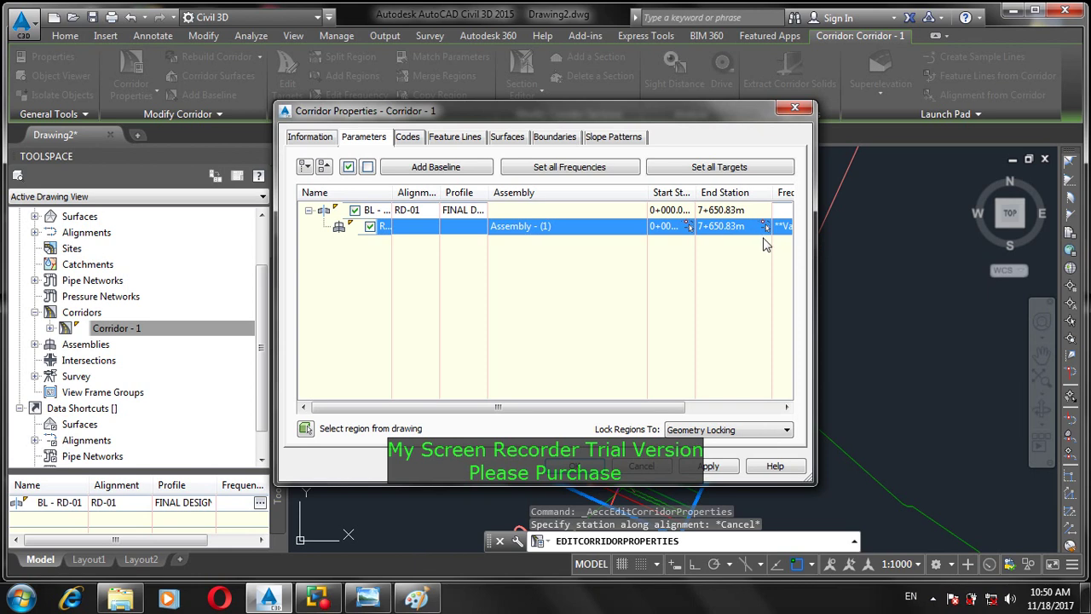
pyautogui.click(794, 110)
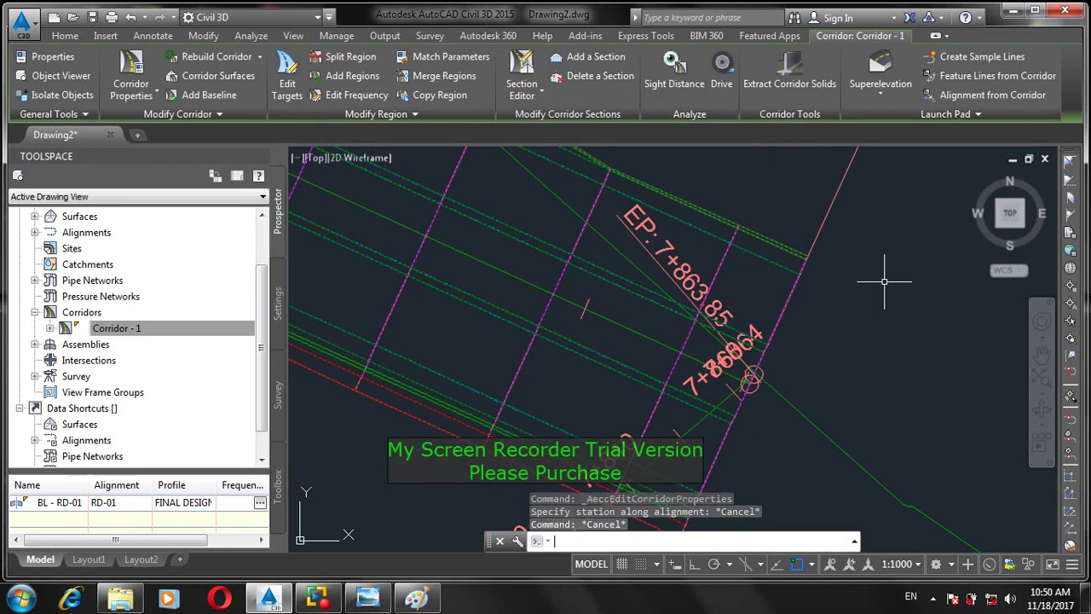
pyautogui.press('Escape')
pyautogui.press('Escape')
pyautogui.press('Escape')
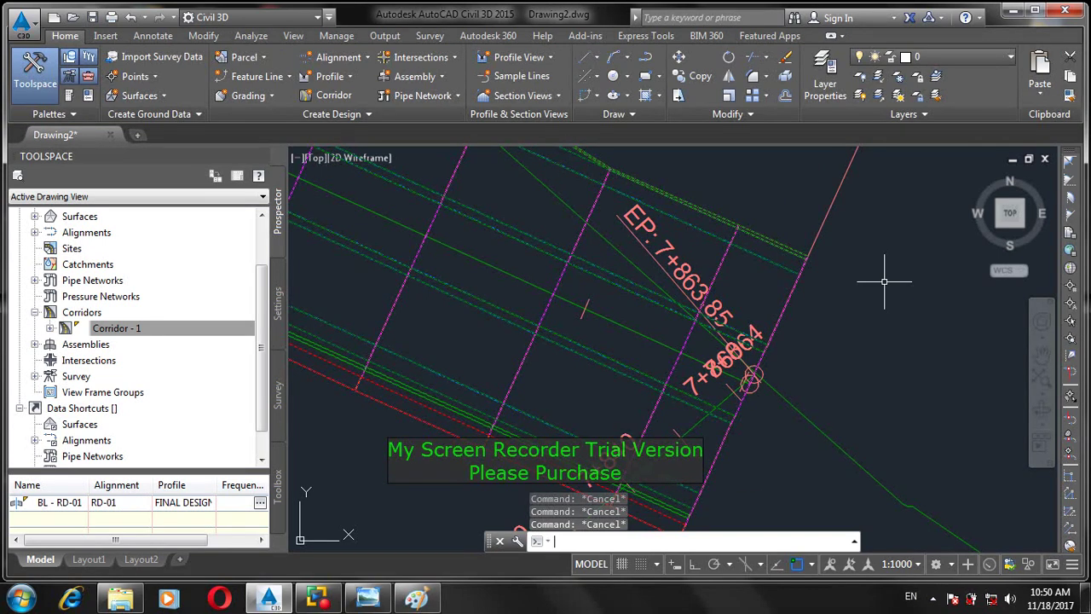
# Turn off Automatic save in the Open and Save options and accept the change
pyautogui.write('op')
pyautogui.press('Return')
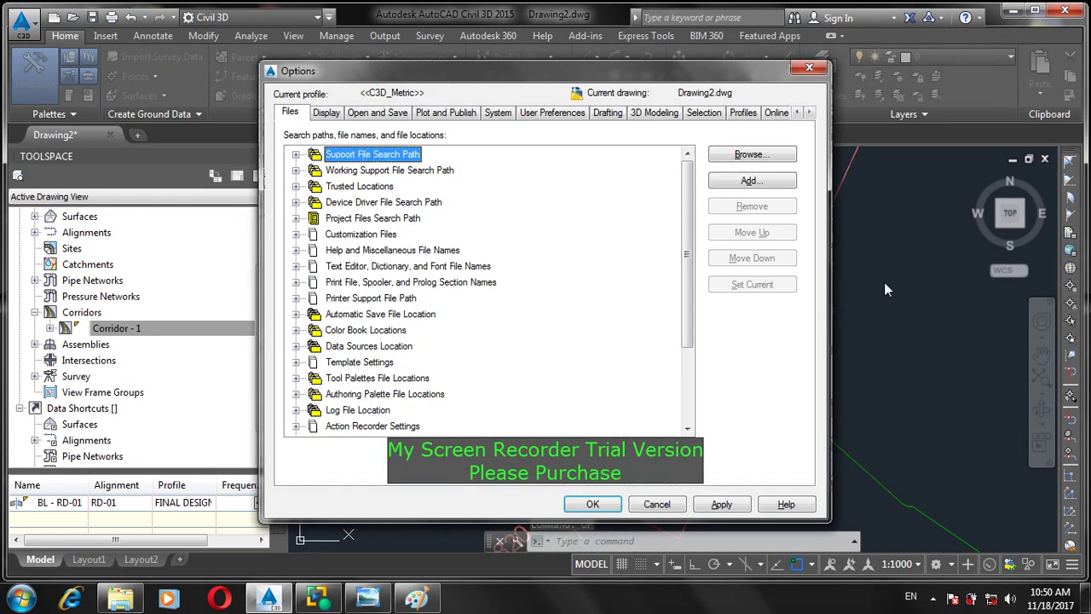
pyautogui.click(383, 115)
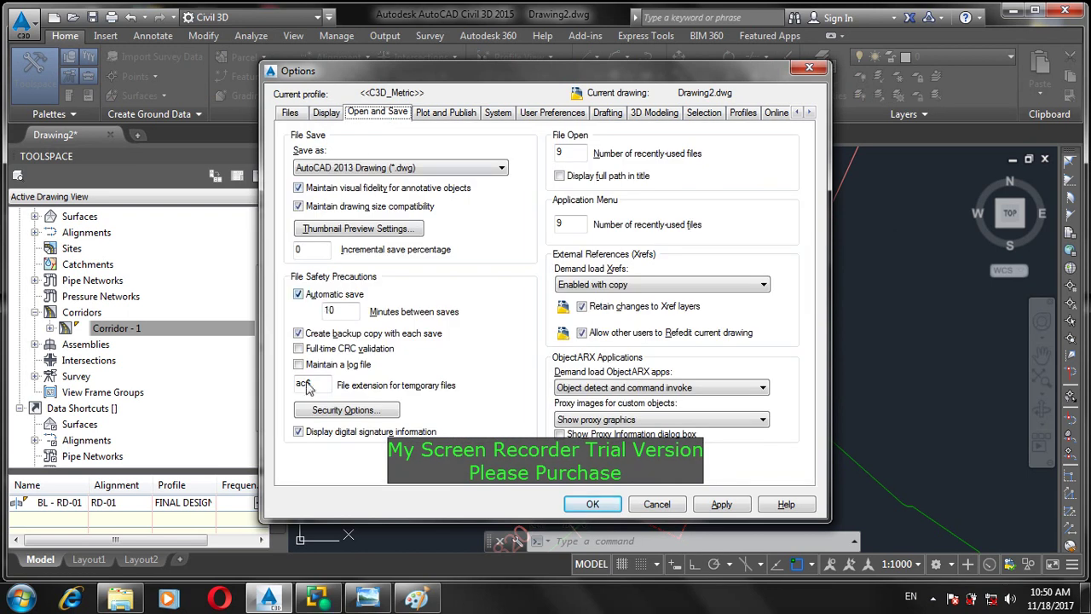
pyautogui.click(298, 294)
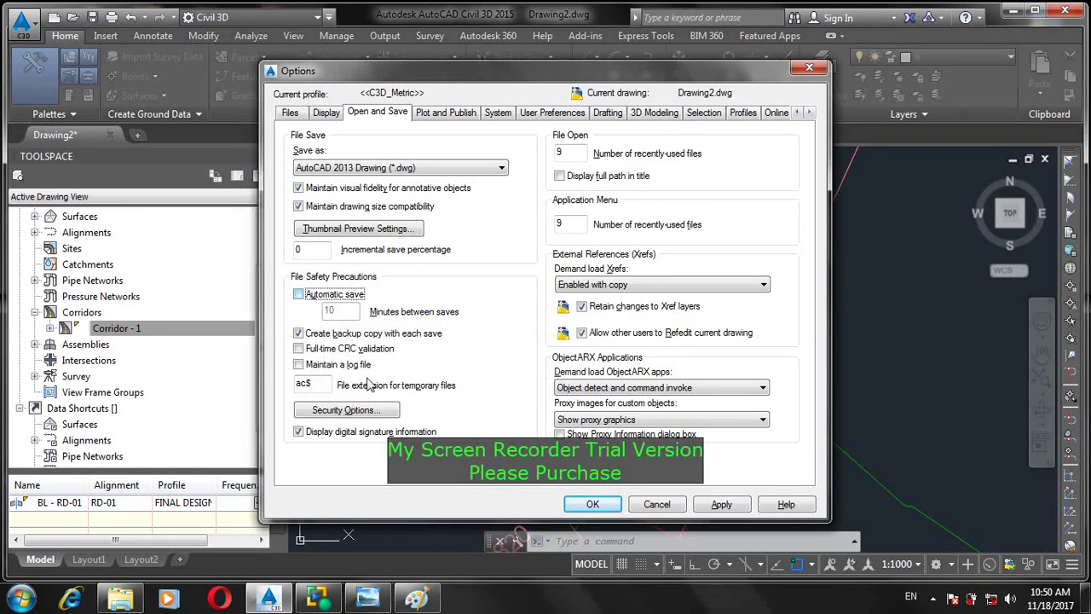
pyautogui.click(599, 505)
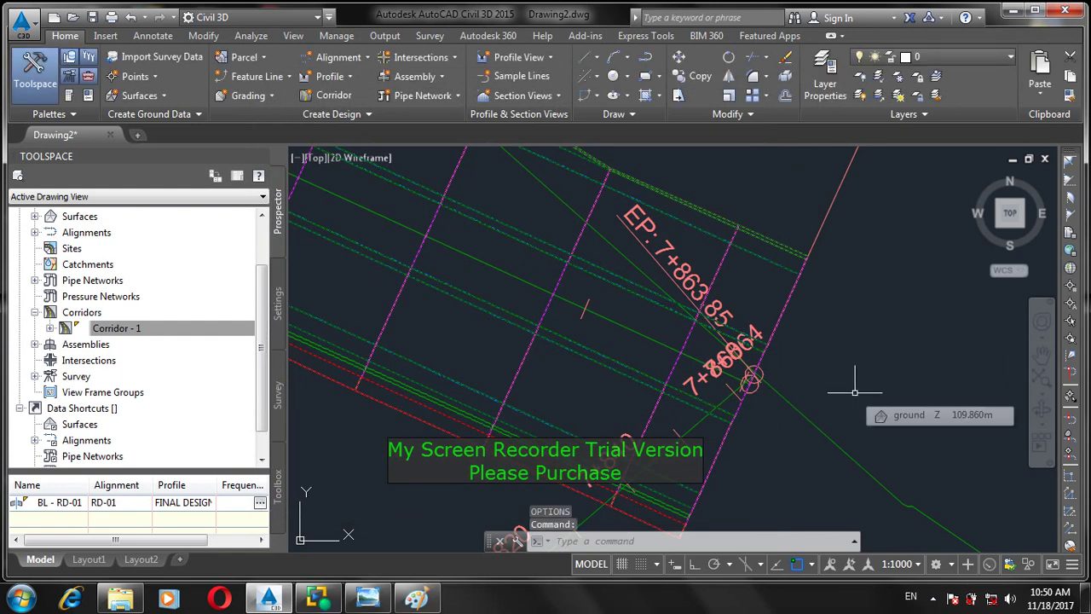
pyautogui.press('Escape')
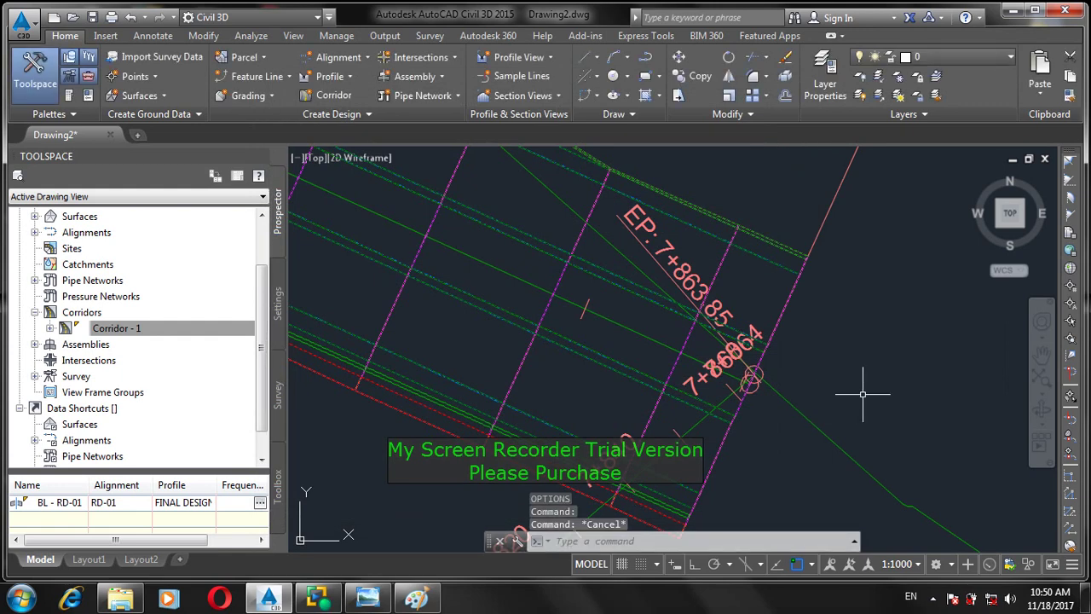
# Regenerate the drawing display to refresh the corridor linework
pyautogui.scroll(-6, 878, 349)
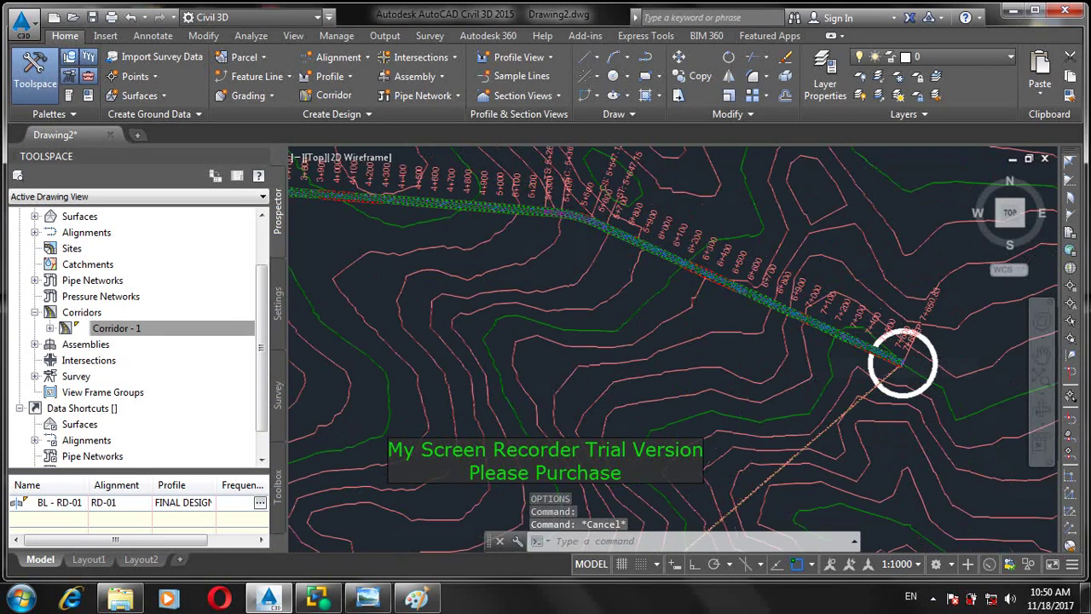
pyautogui.scroll(-1, 902, 363)
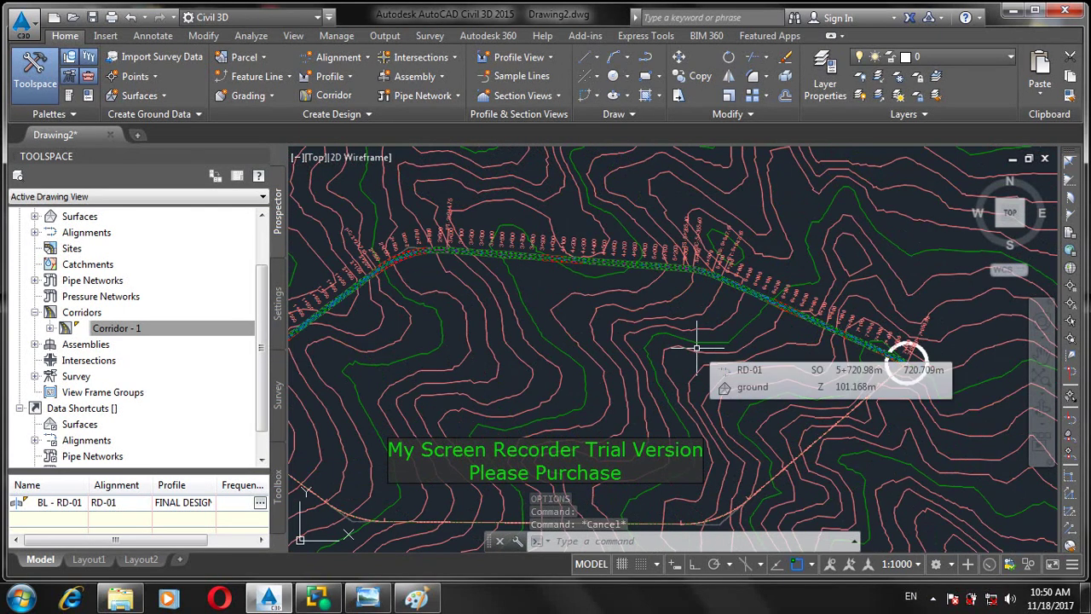
pyautogui.press('Escape')
pyautogui.write('regen')
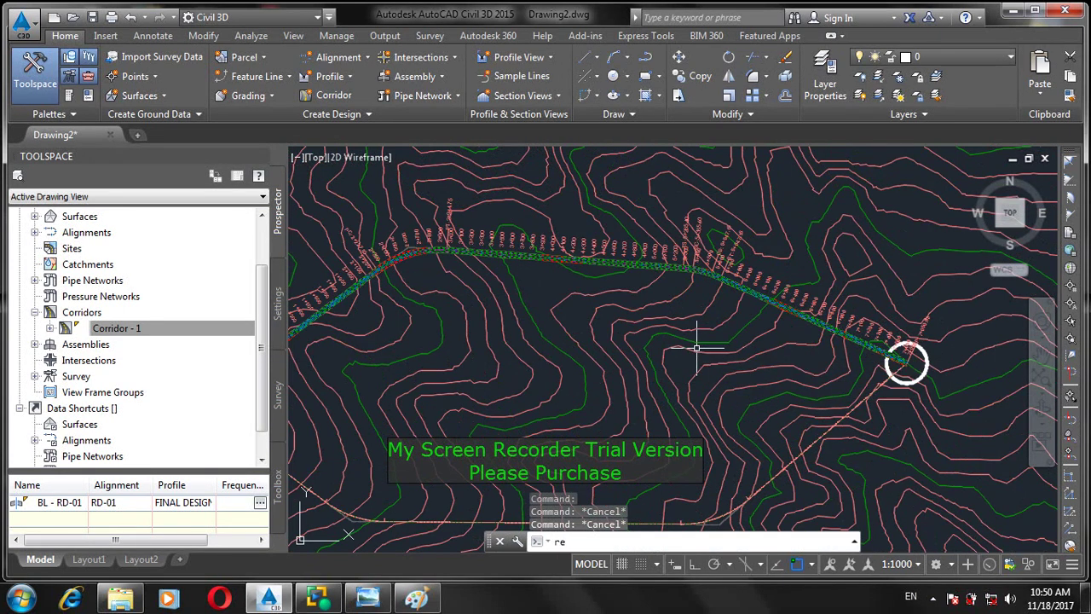
pyautogui.press('Return')
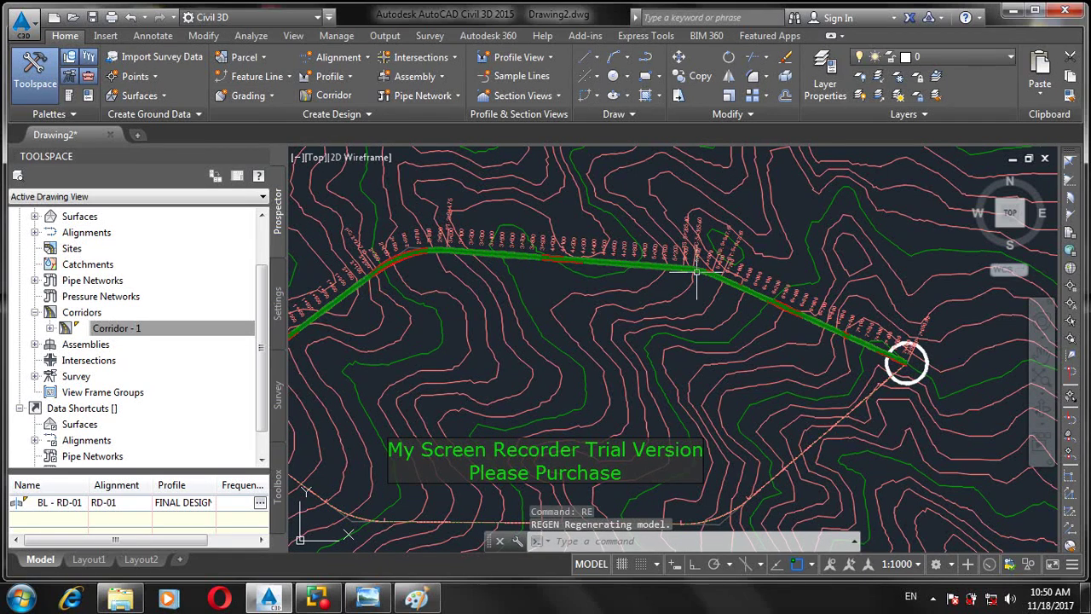
pyautogui.scroll(5, 906, 363)
pyautogui.scroll(2, 701, 308)
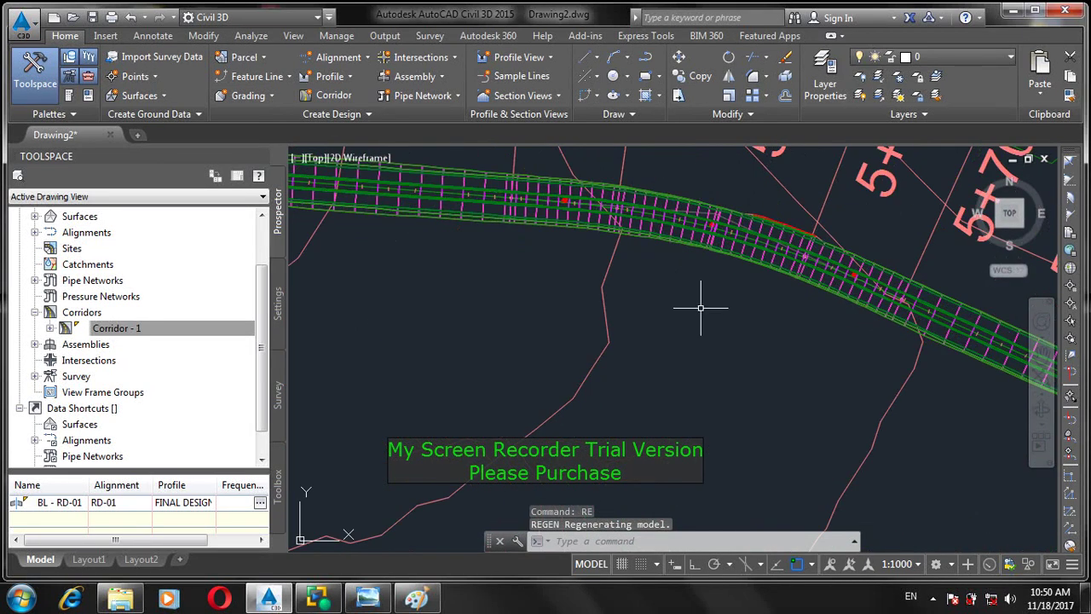
# Open the properties of Corridor - 1 and create a new corridor surface, returning to Civil 3D from the sketch photo
pyautogui.moveTo(700, 308)
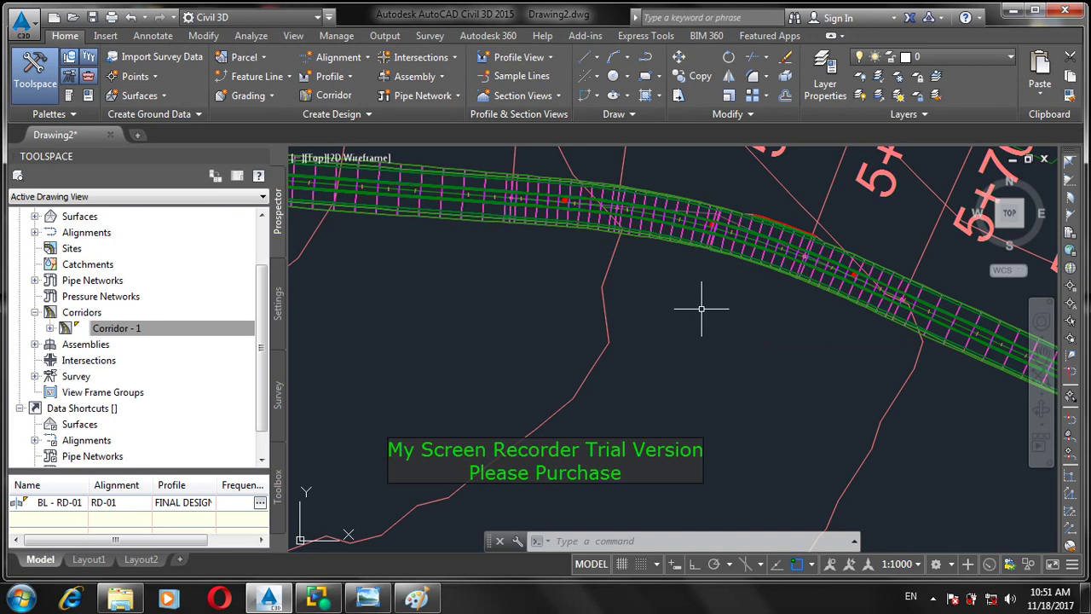
pyautogui.moveTo(701, 310)
pyautogui.click(483, 181)
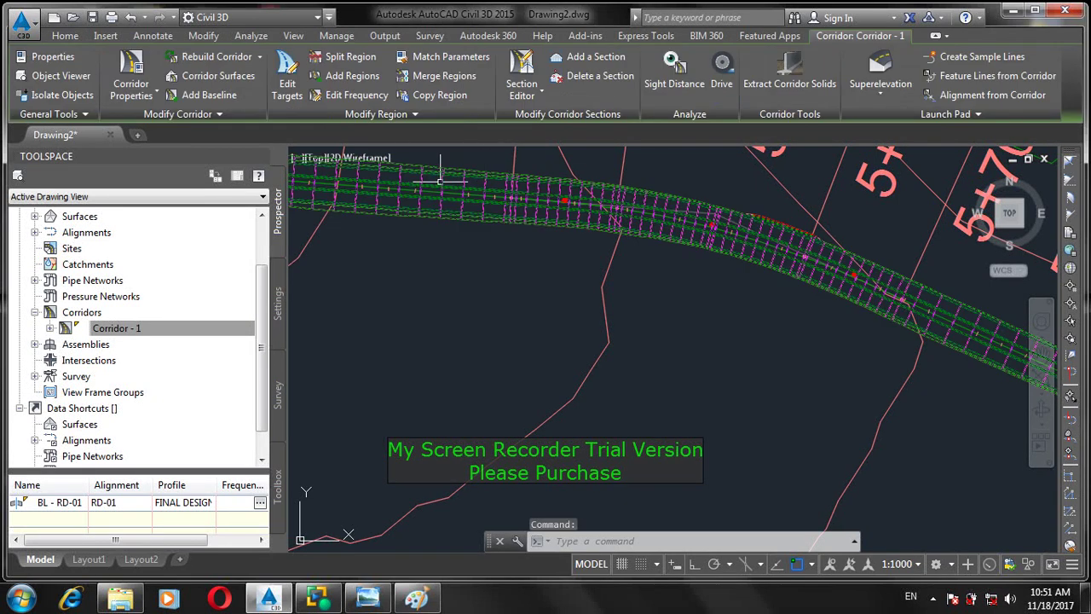
pyautogui.click(139, 68)
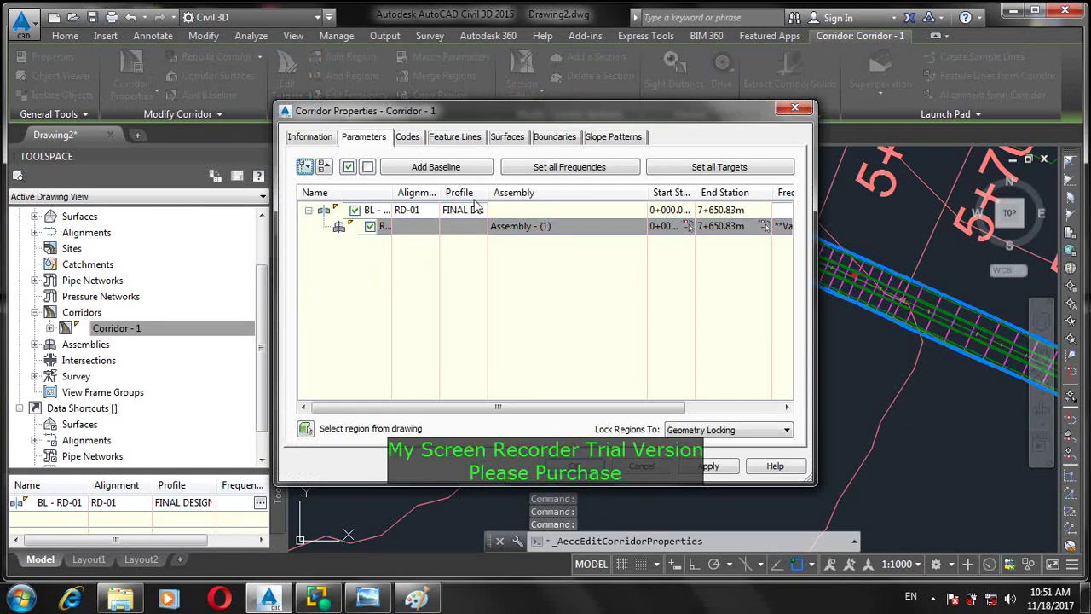
pyautogui.click(515, 139)
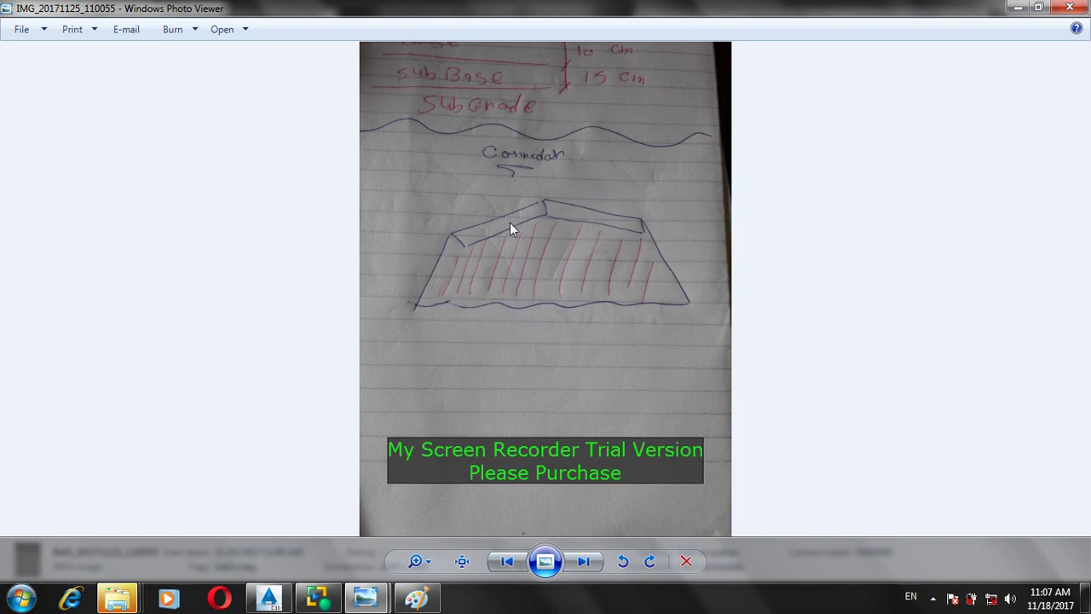
pyautogui.click(269, 599)
pyautogui.click(306, 192)
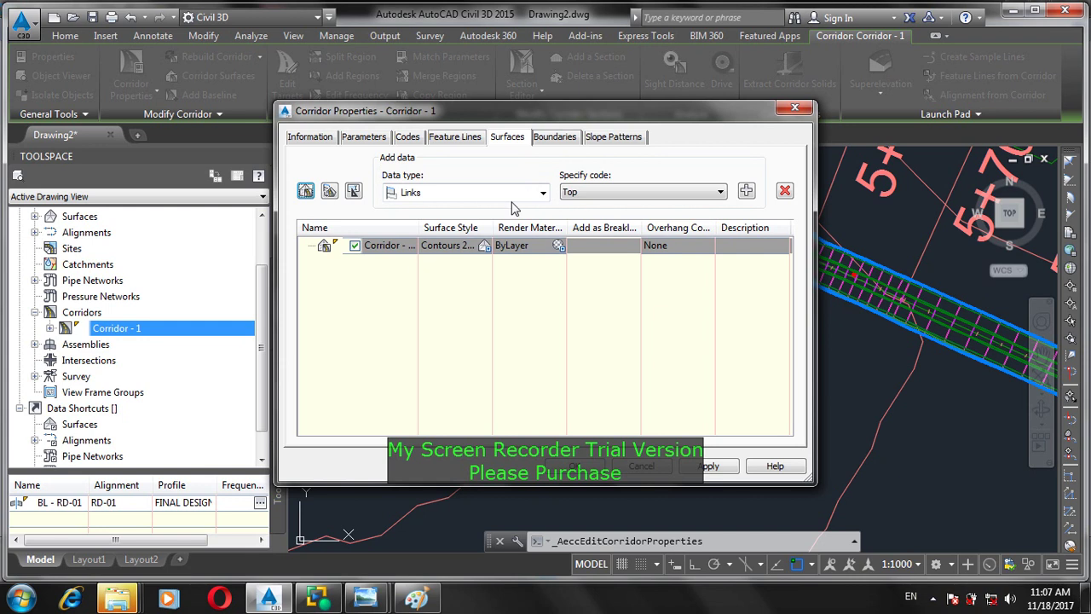
# Add Datum links to the corridor surface as breaklines and set its overhang correction to Bottom Links
pyautogui.click(613, 191)
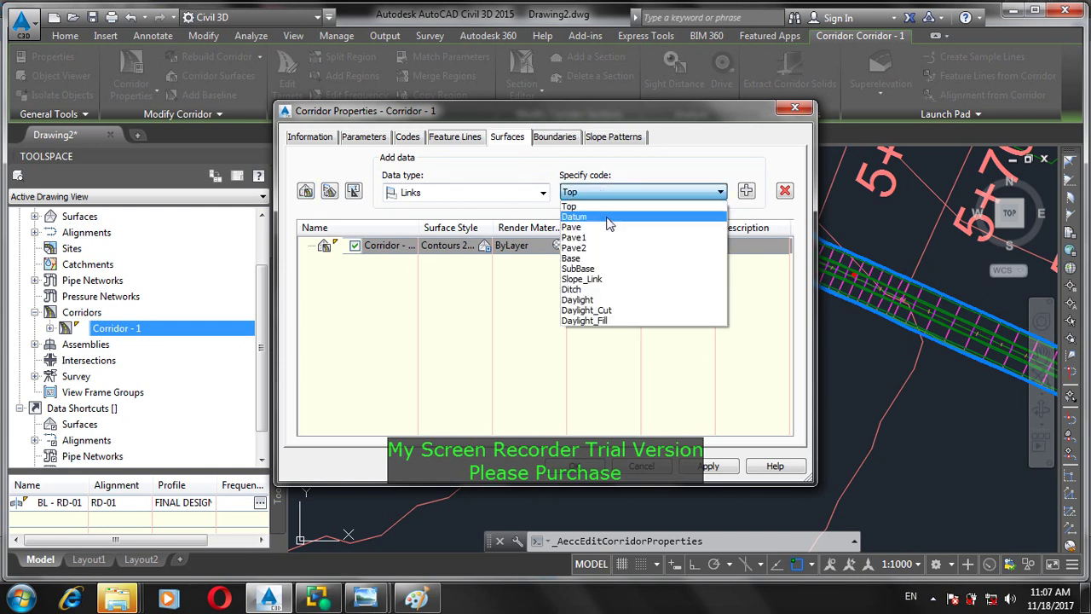
pyautogui.click(609, 218)
pyautogui.click(746, 191)
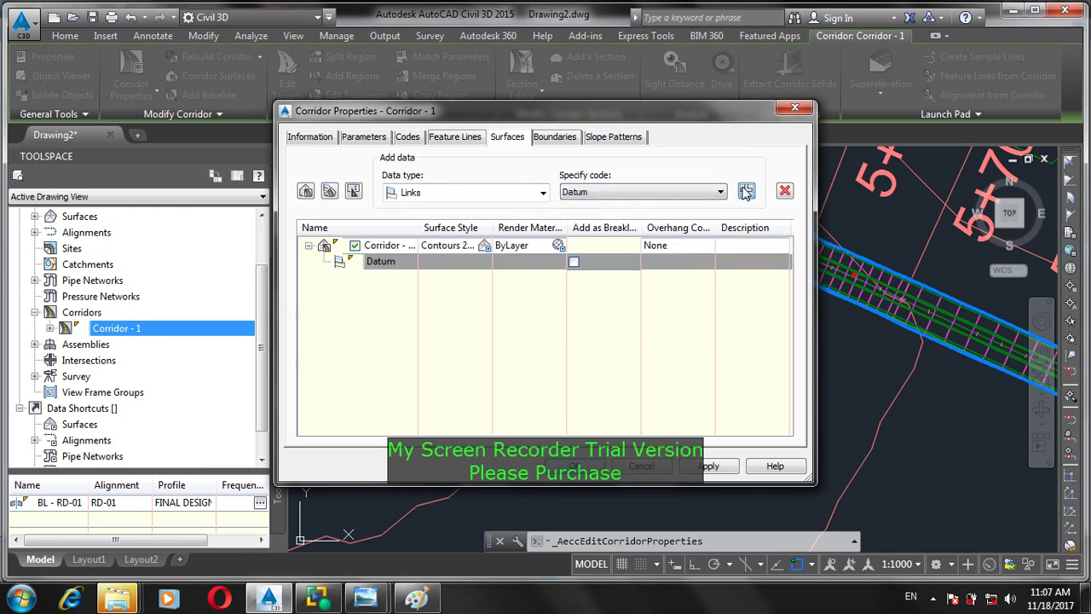
pyautogui.click(573, 261)
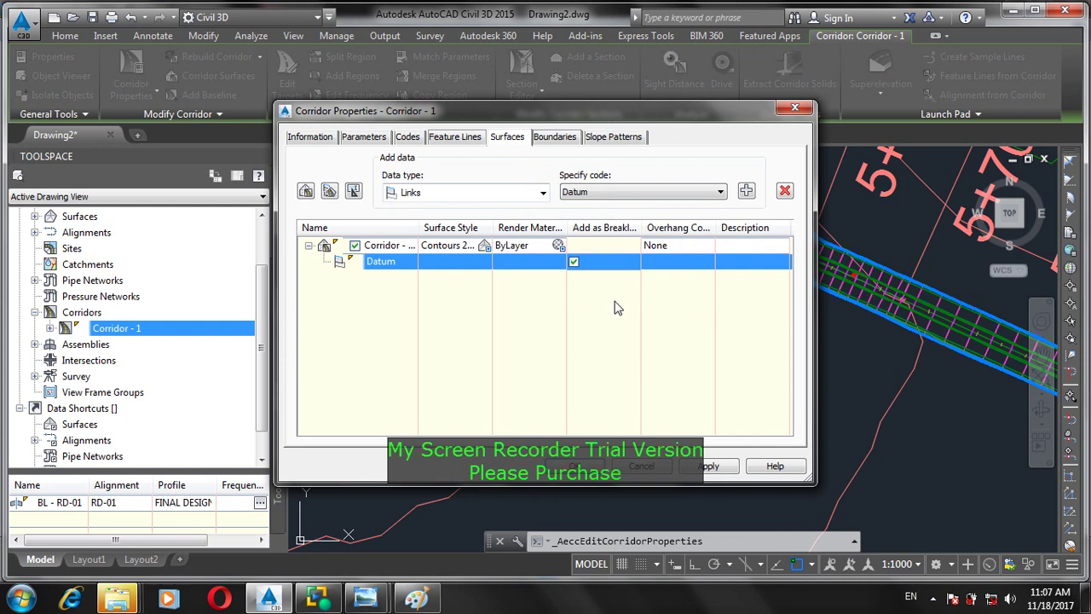
pyautogui.click(672, 246)
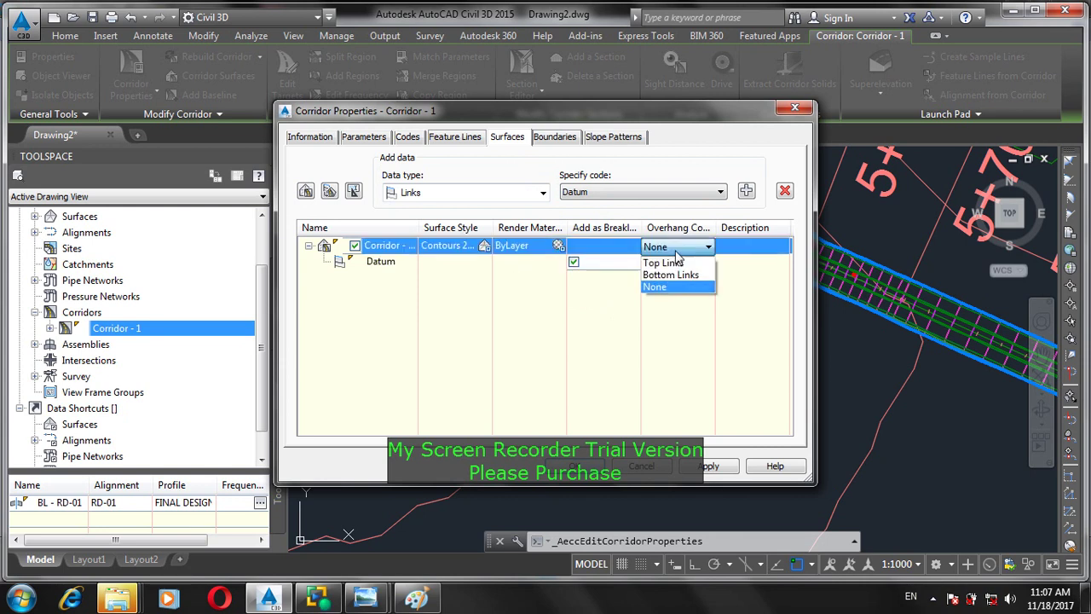
pyautogui.click(671, 275)
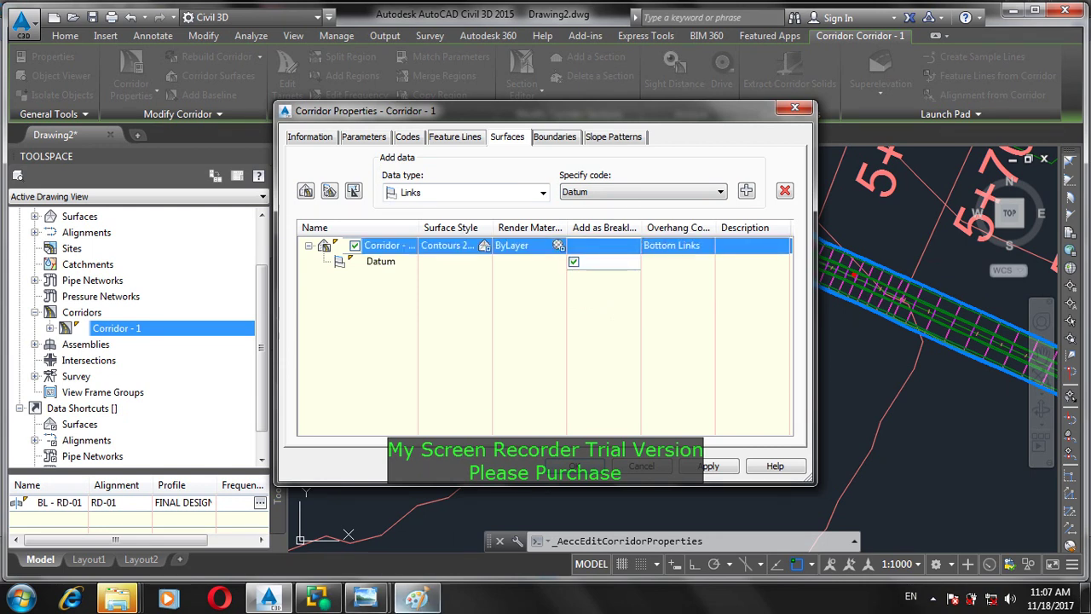
# Check the hand-drawn corridor sketch in Windows Photo Viewer, and apply the surface settings by rebuilding Corridor - 1
pyautogui.moveTo(365, 598)
pyautogui.click(439, 541)
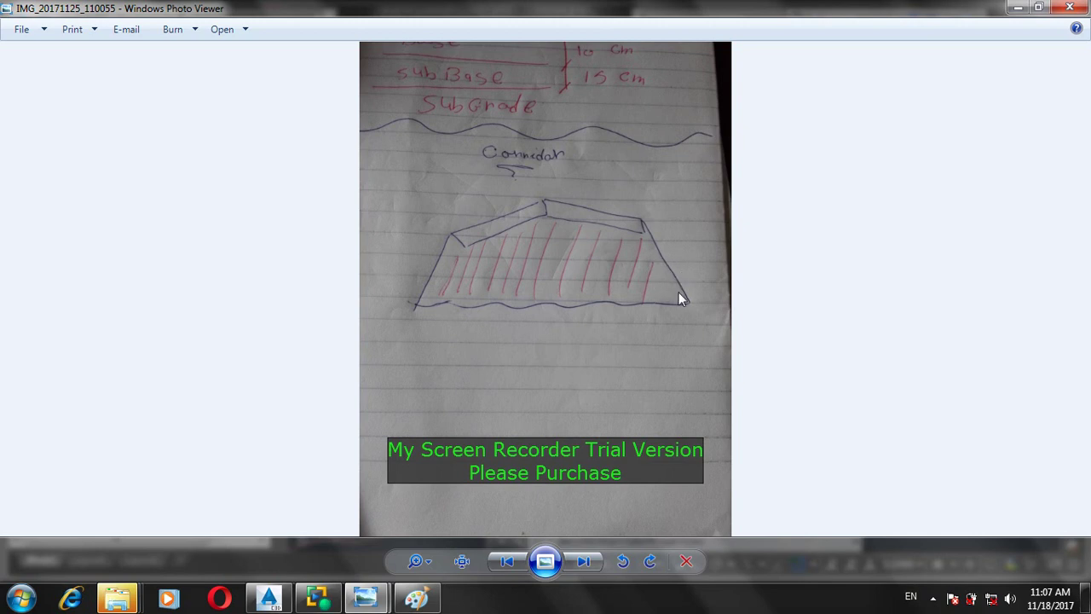
pyautogui.click(1017, 8)
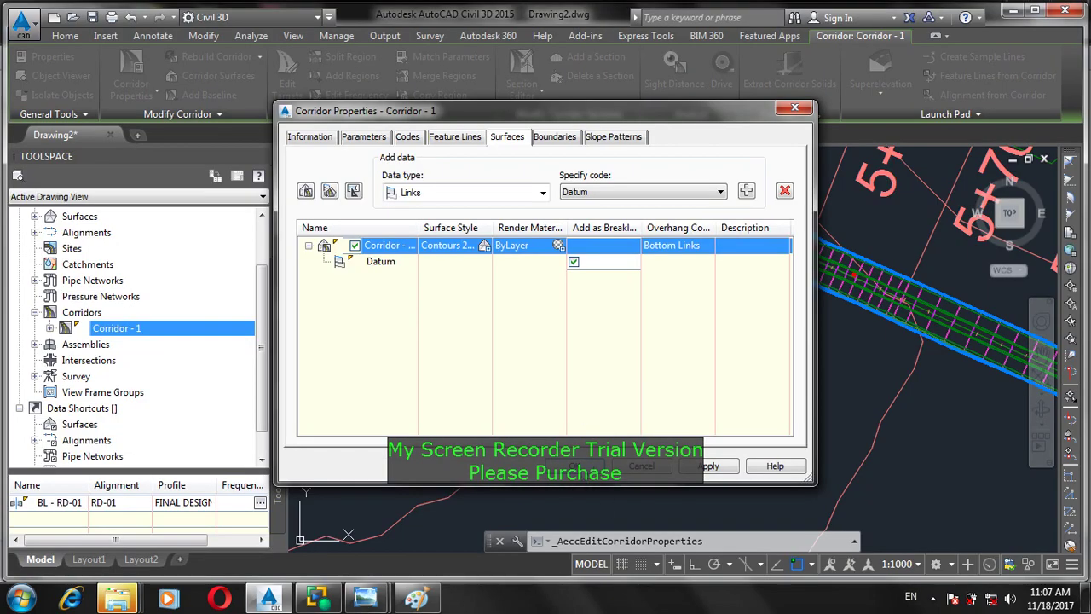
pyautogui.click(574, 465)
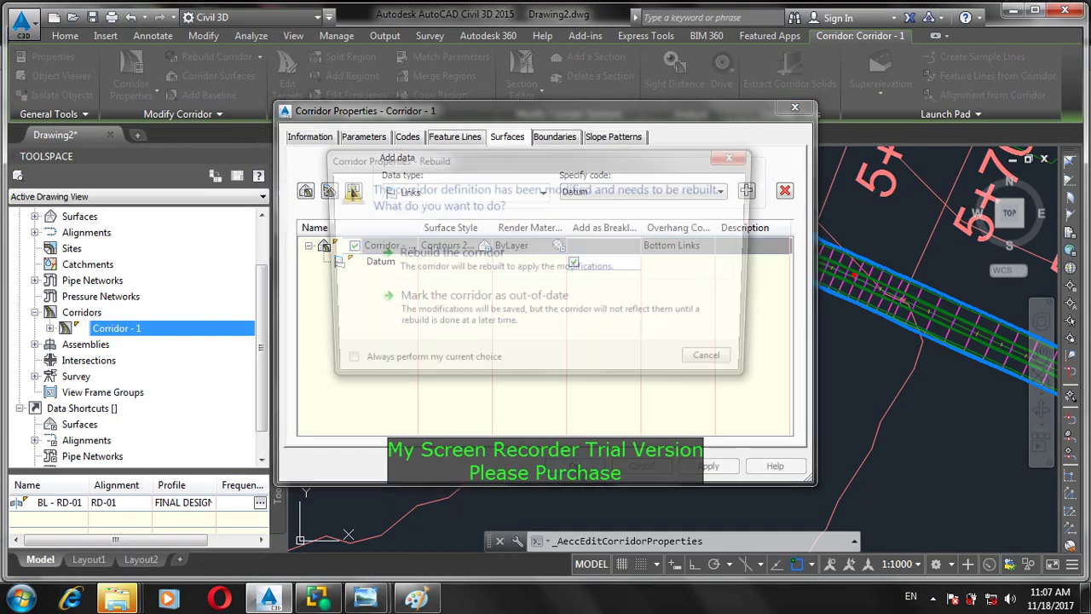
pyautogui.click(499, 257)
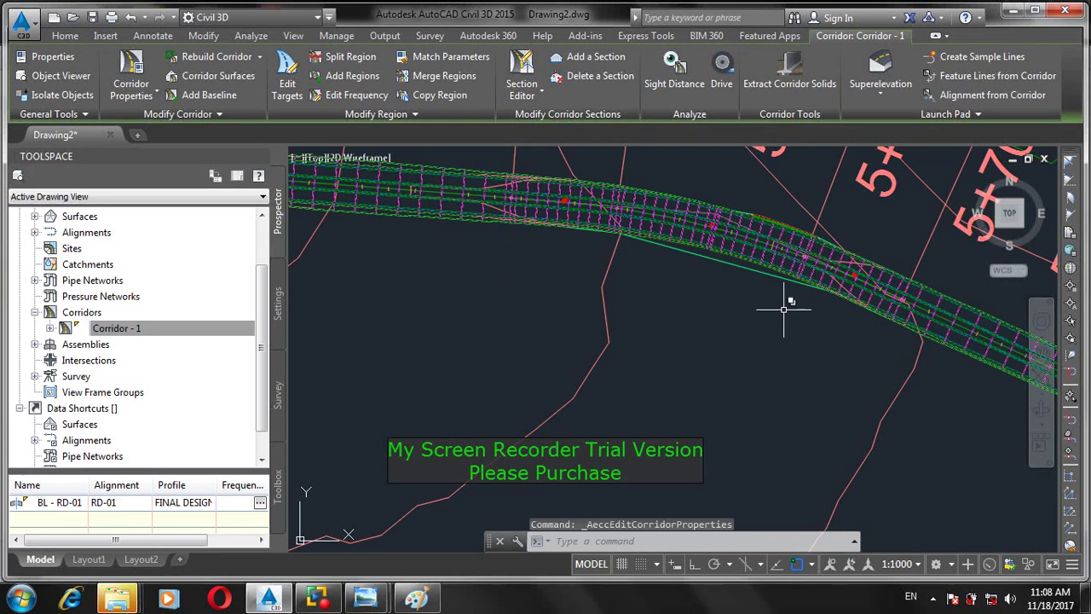
pyautogui.press('Escape')
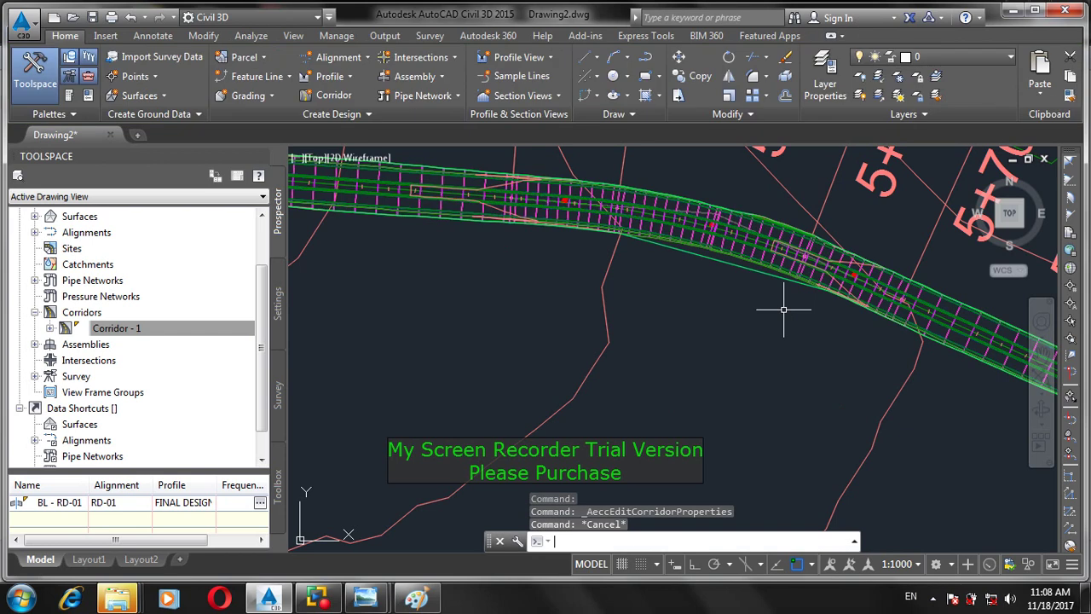
# Select the new corridor surface and examine its outline against the corridor edges in plan, especially at the curves
pyautogui.click(751, 269)
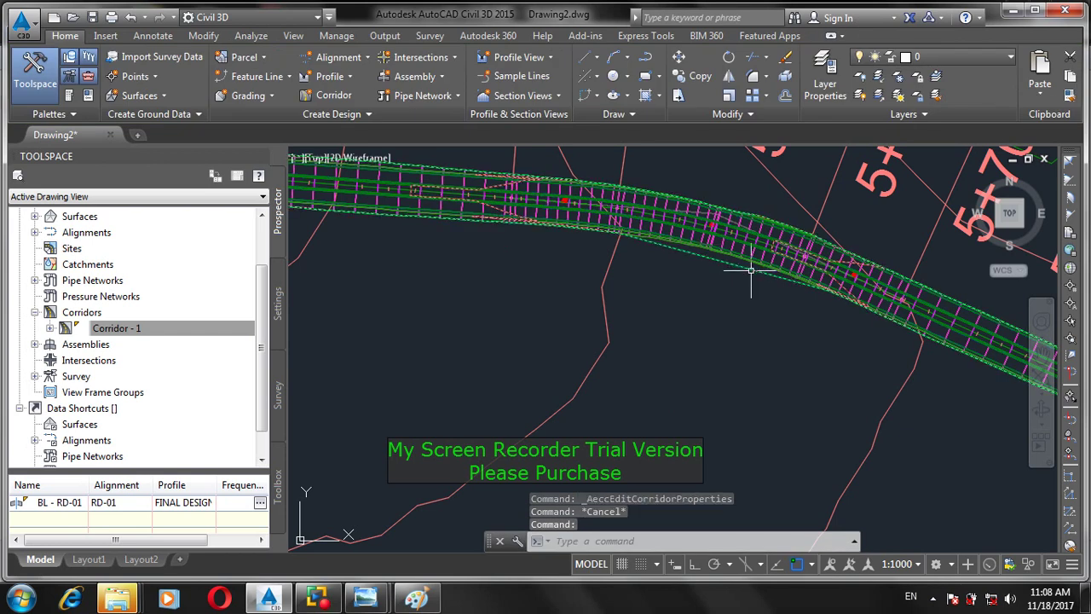
pyautogui.scroll(-2, 751, 269)
pyautogui.scroll(-3, 747, 247)
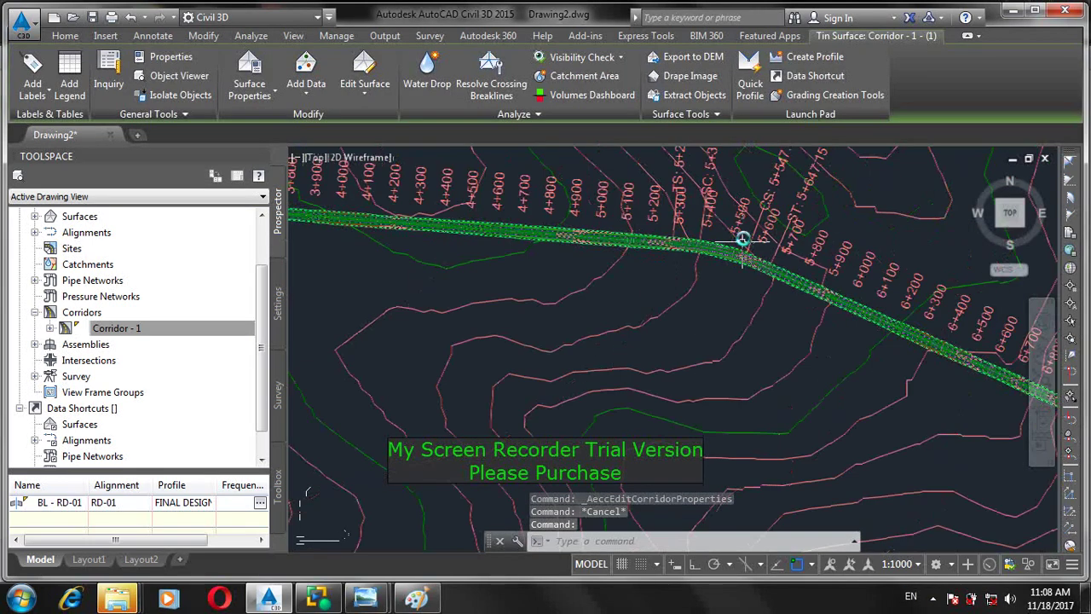
pyautogui.scroll(6, 597, 264)
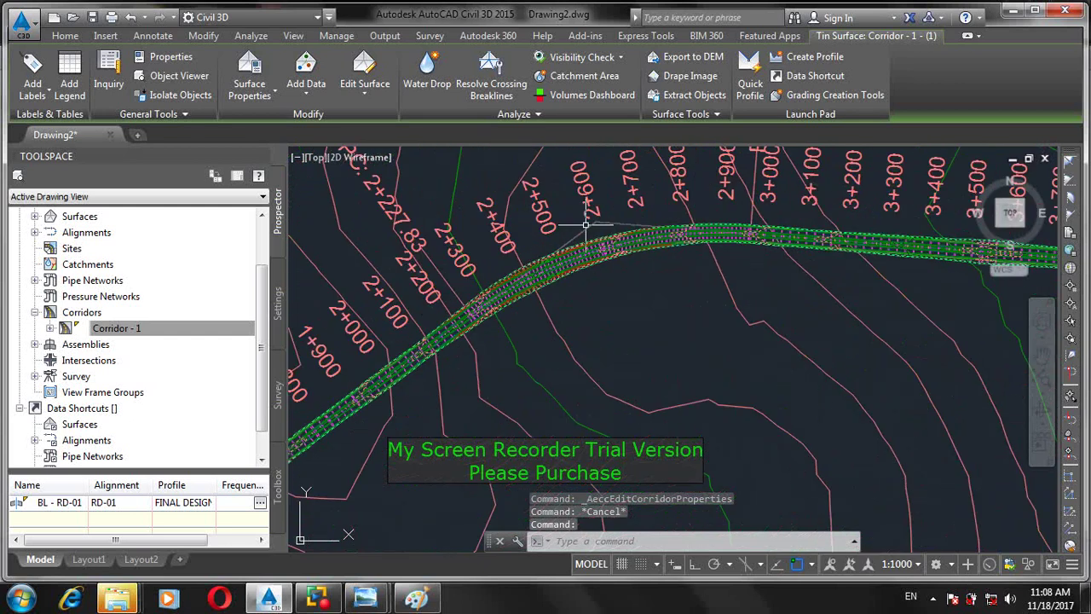
pyautogui.scroll(2, 592, 263)
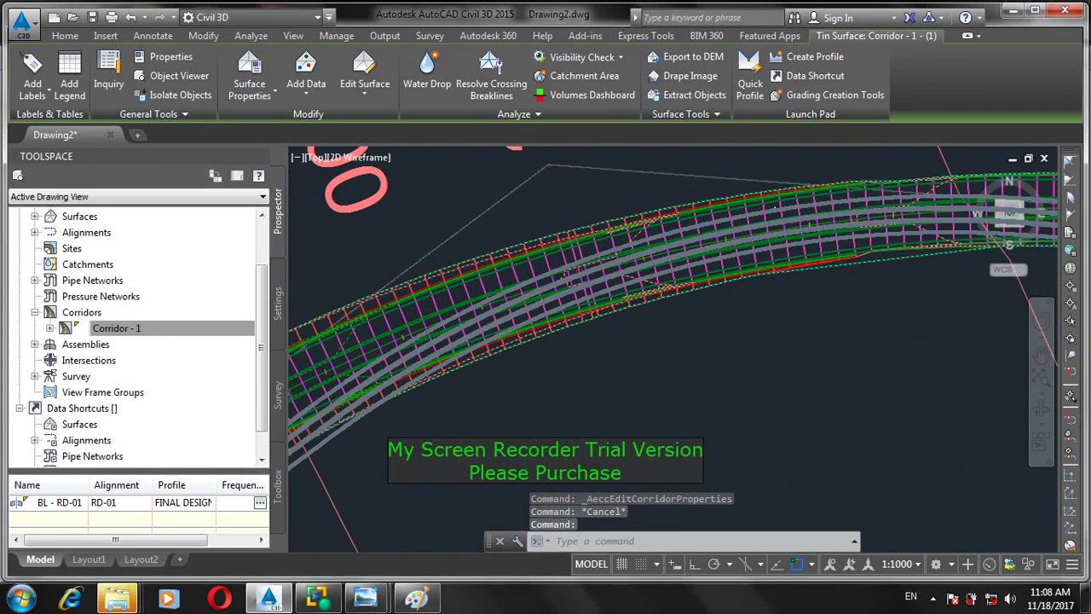
pyautogui.scroll(-4, 725, 277)
pyautogui.scroll(-5, 415, 415)
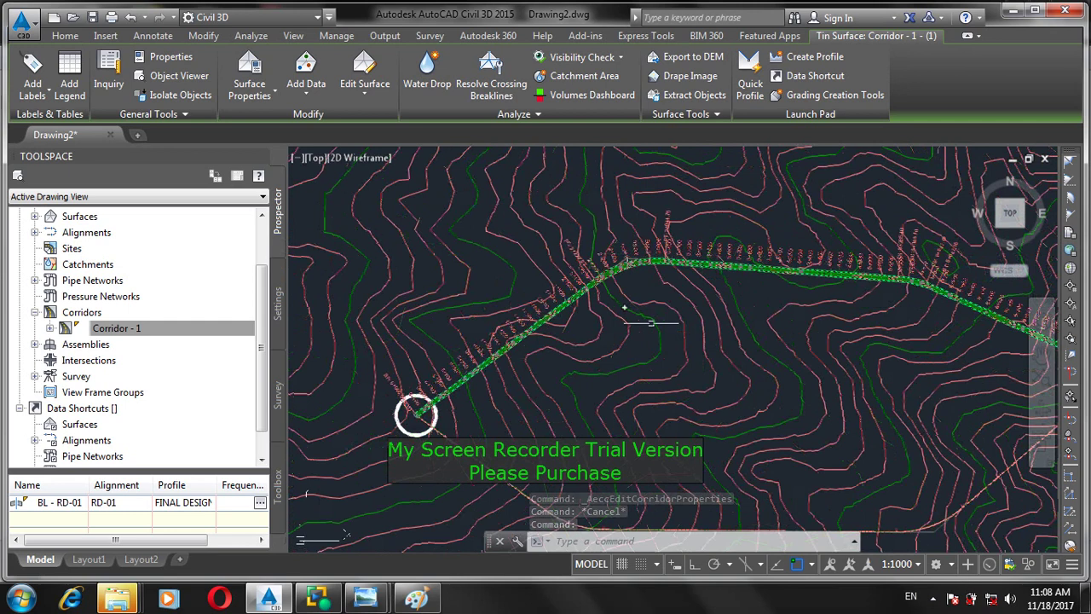
pyautogui.scroll(6, 550, 392)
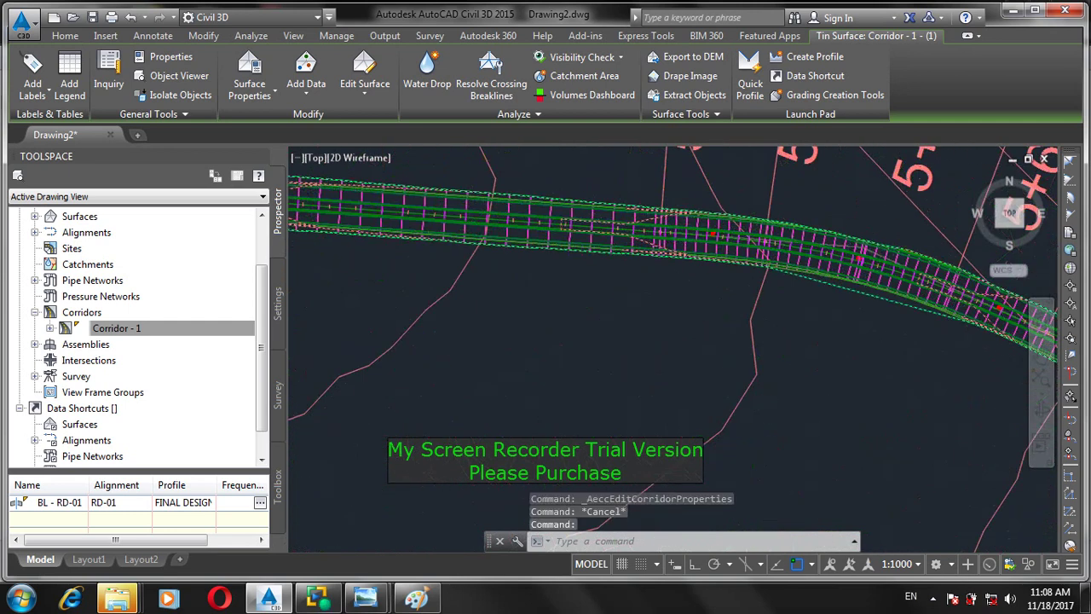
pyautogui.scroll(3, 874, 302)
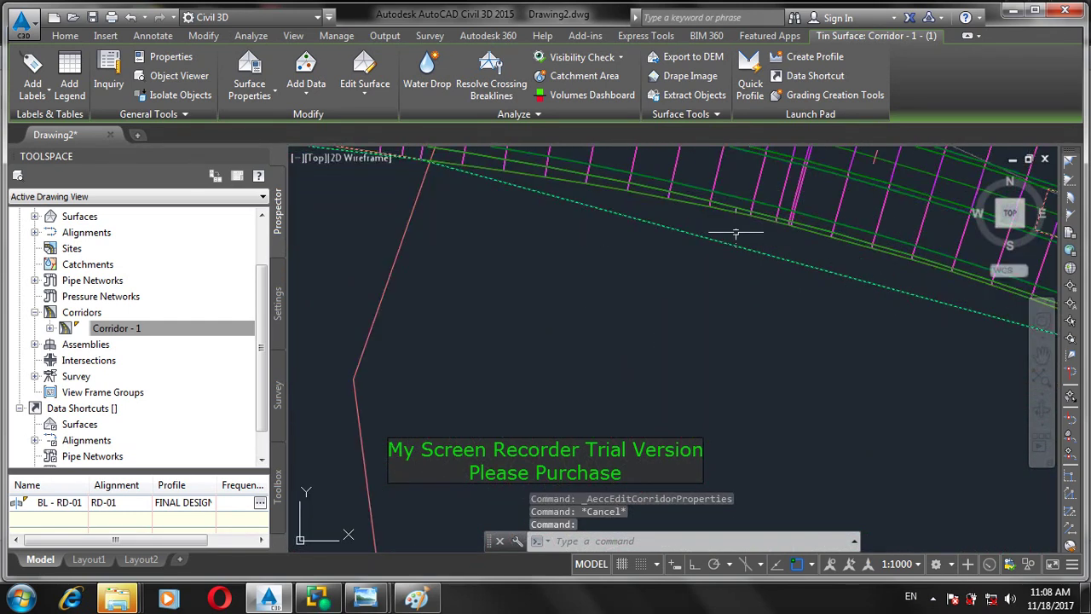
pyautogui.press('Escape')
pyautogui.scroll(-2, 762, 282)
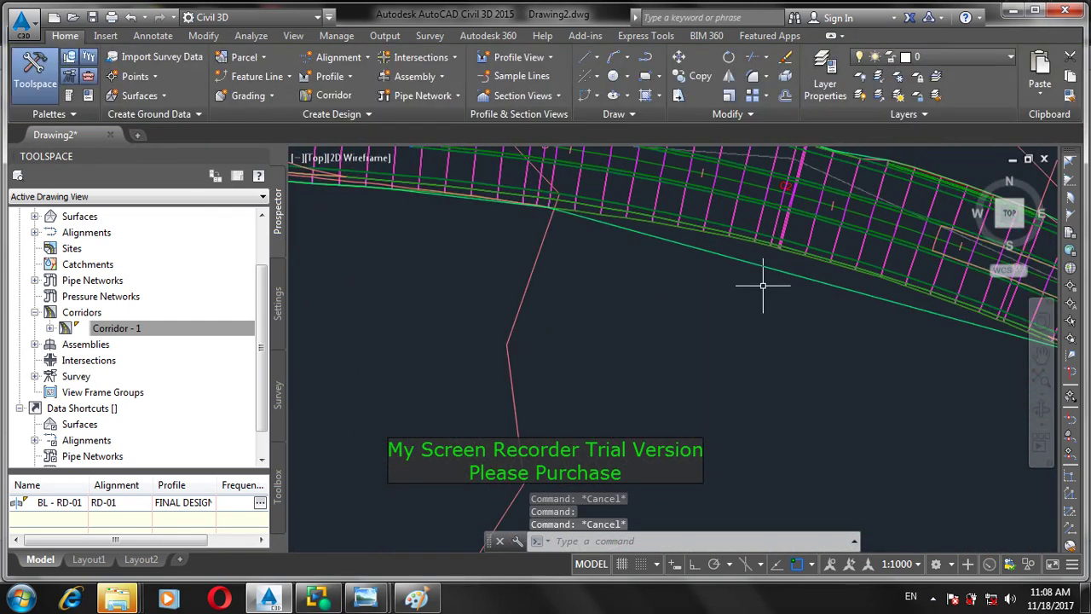
pyautogui.moveTo(762, 279)
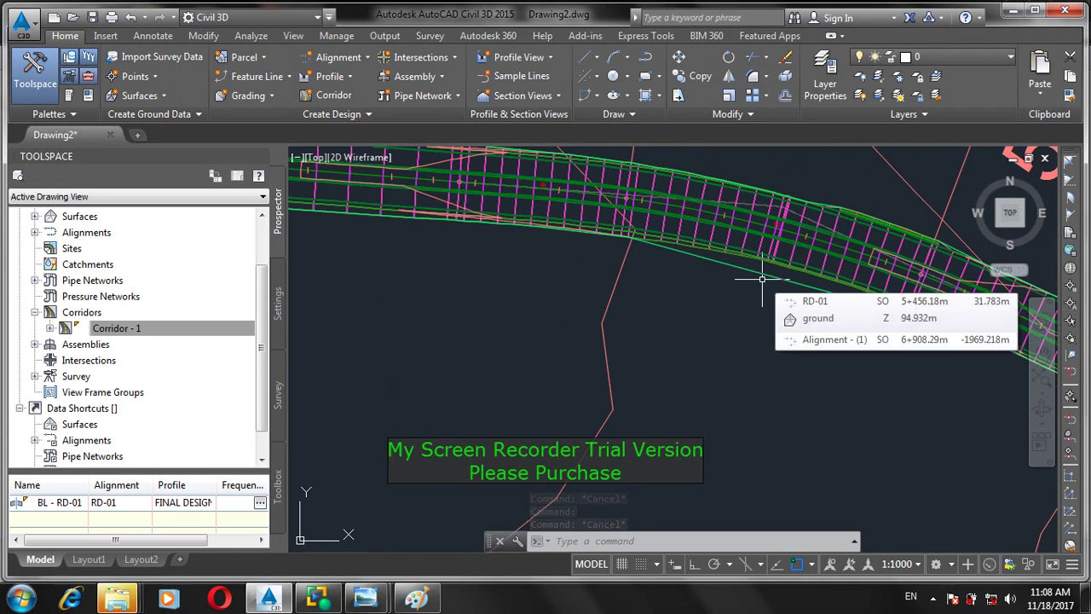
pyautogui.press('Escape')
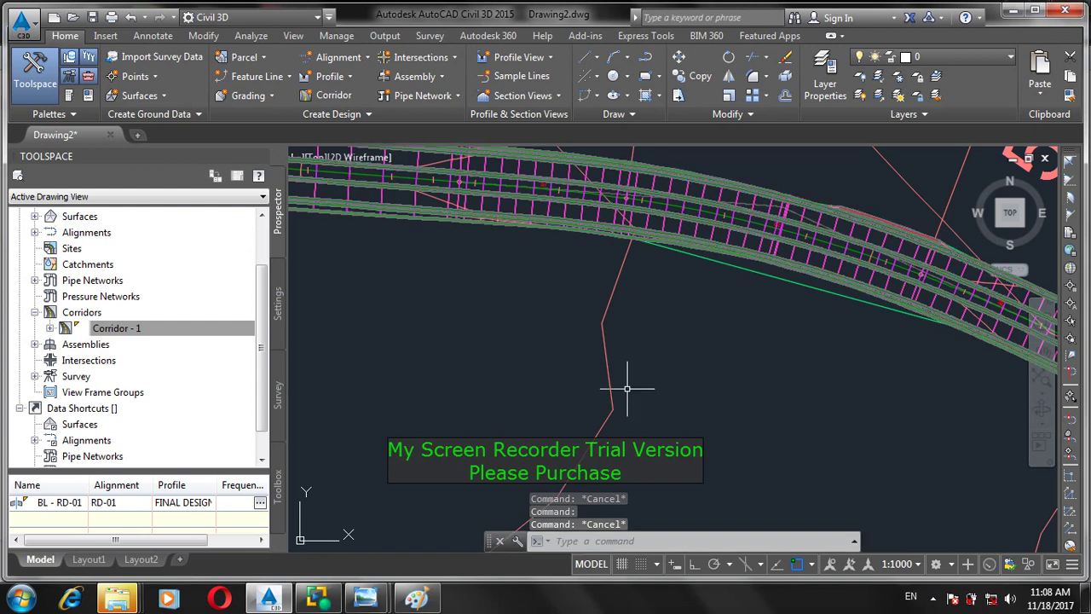
# Add the corridor extents as the outer boundary of surface Corridor - 1 - (1) in the corridor's properties
pyautogui.press('Escape')
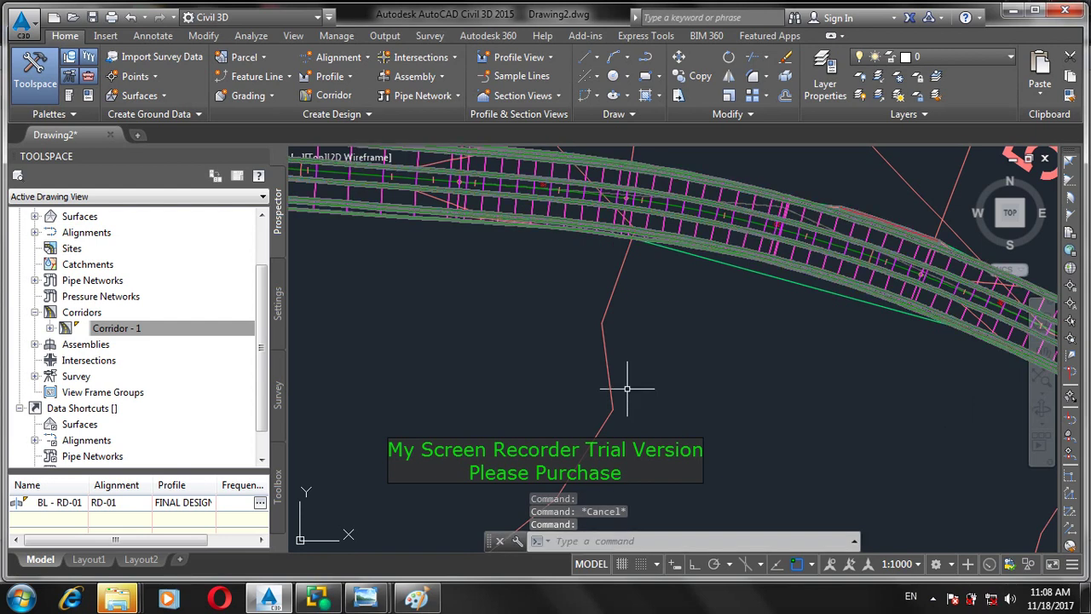
pyautogui.click(533, 162)
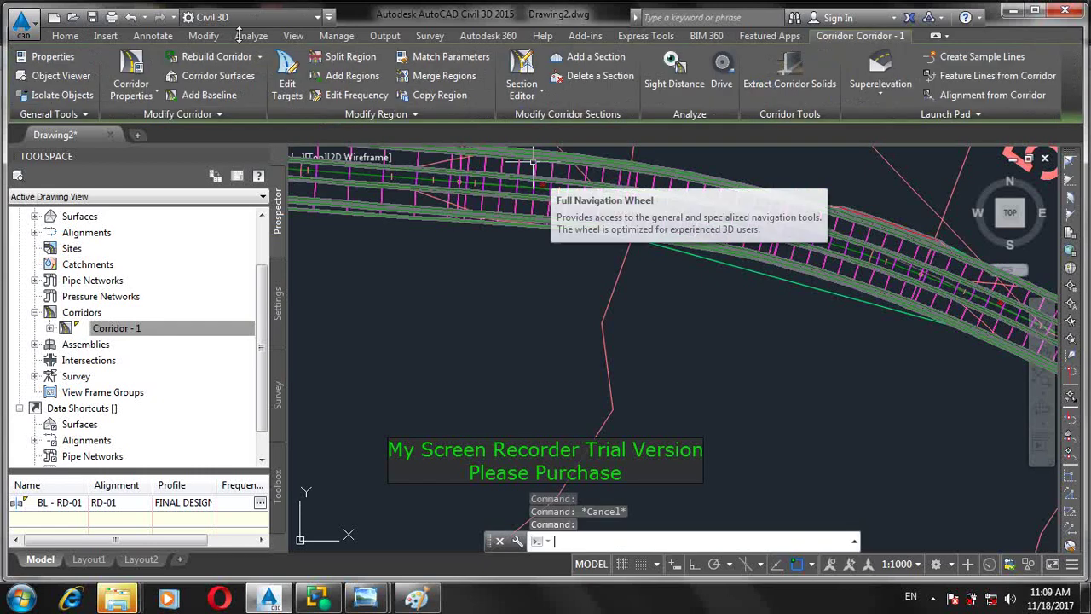
pyautogui.click(141, 70)
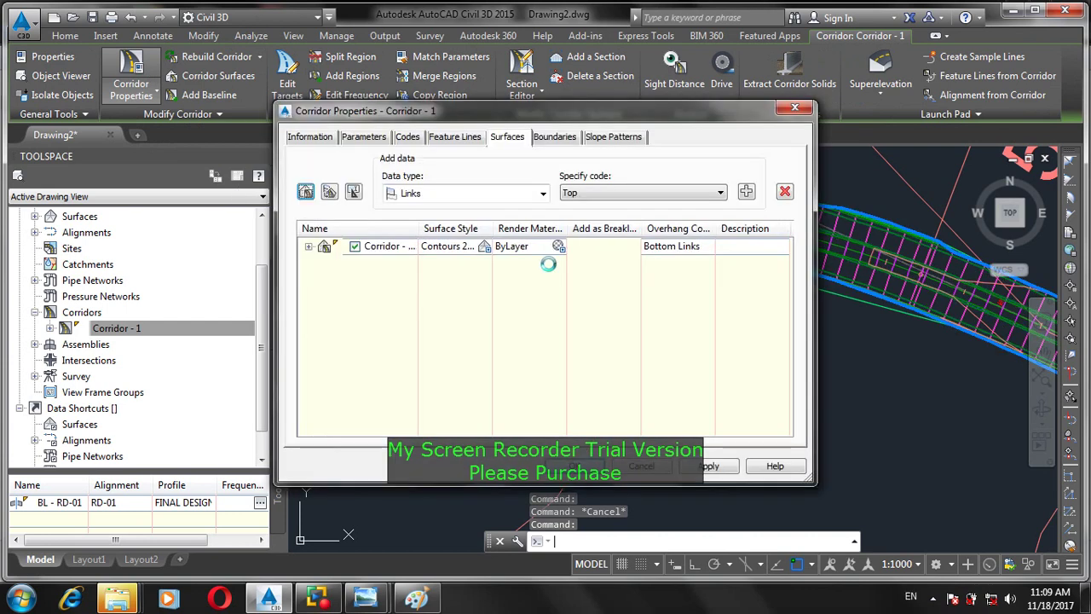
pyautogui.click(545, 138)
pyautogui.click(368, 187)
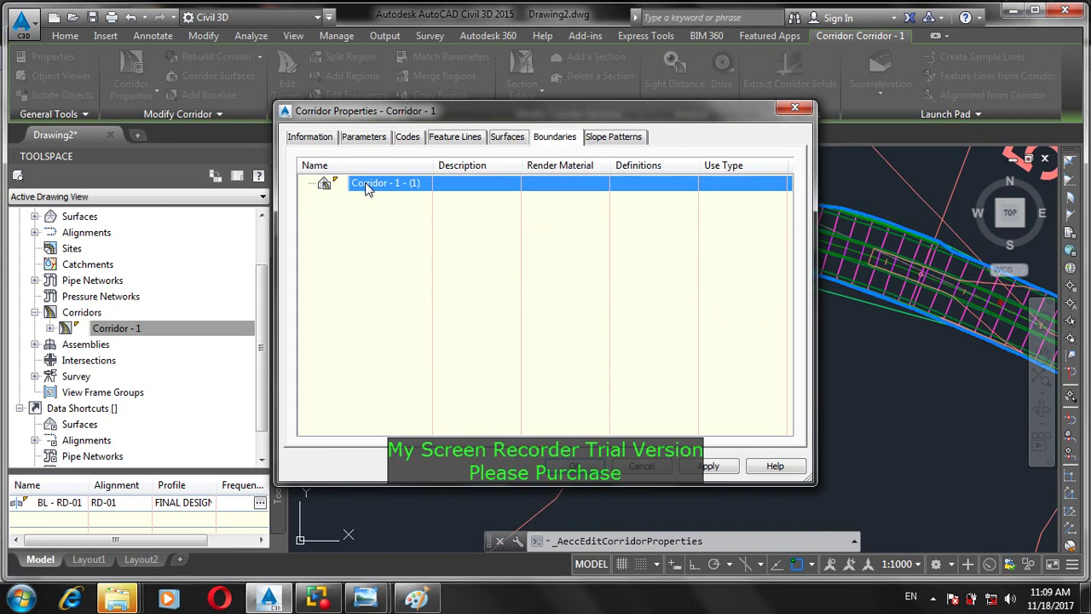
pyautogui.rightClick(369, 187)
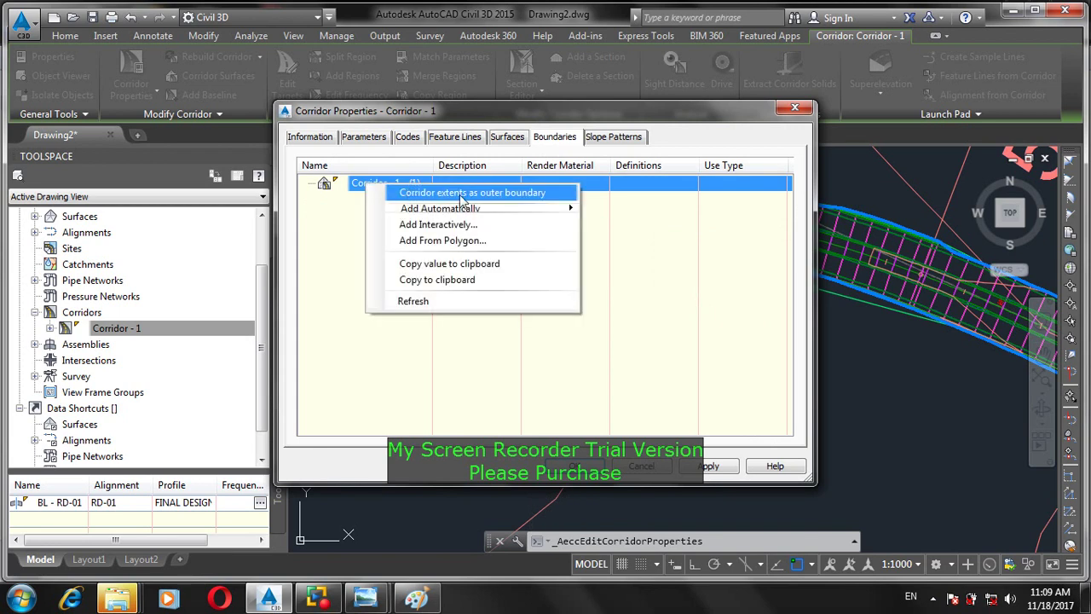
pyautogui.click(409, 187)
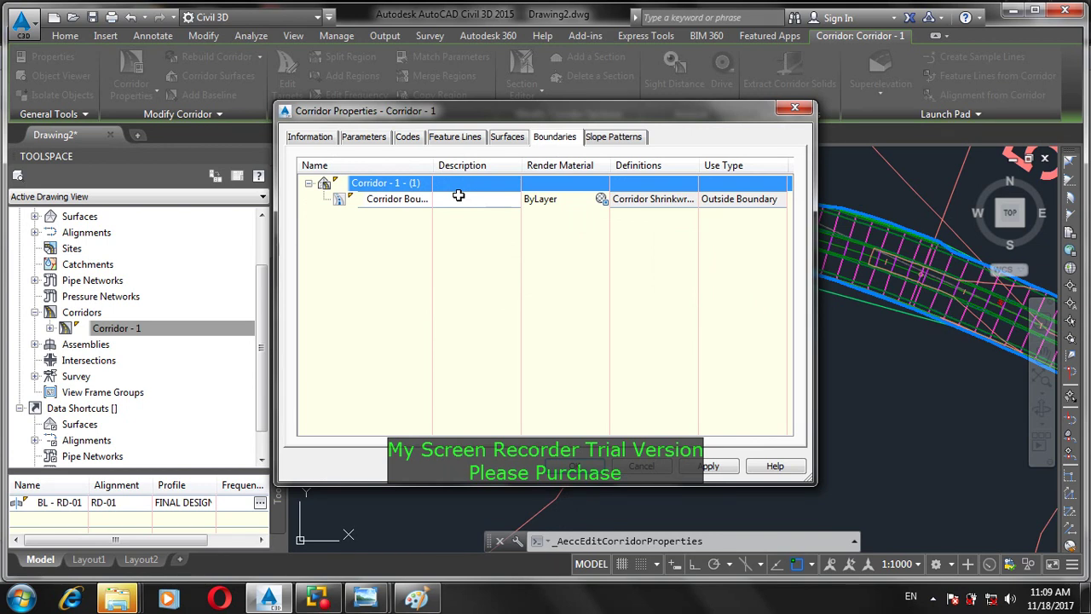
# Apply the boundary by rebuilding Corridor - 1, clear the selection and check the surface outline along the corridor
pyautogui.click(549, 471)
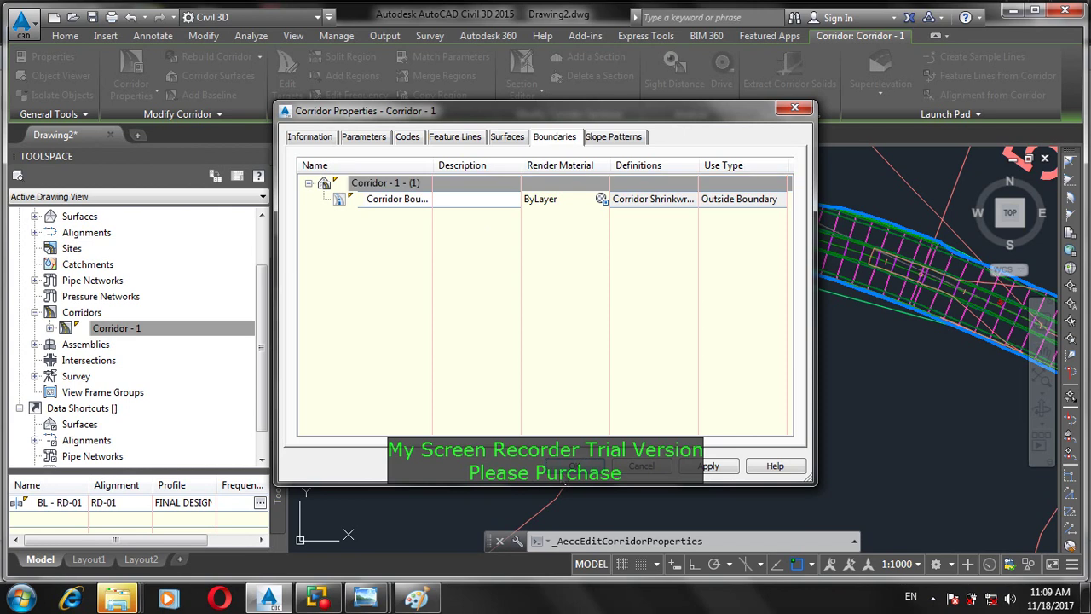
pyautogui.click(545, 202)
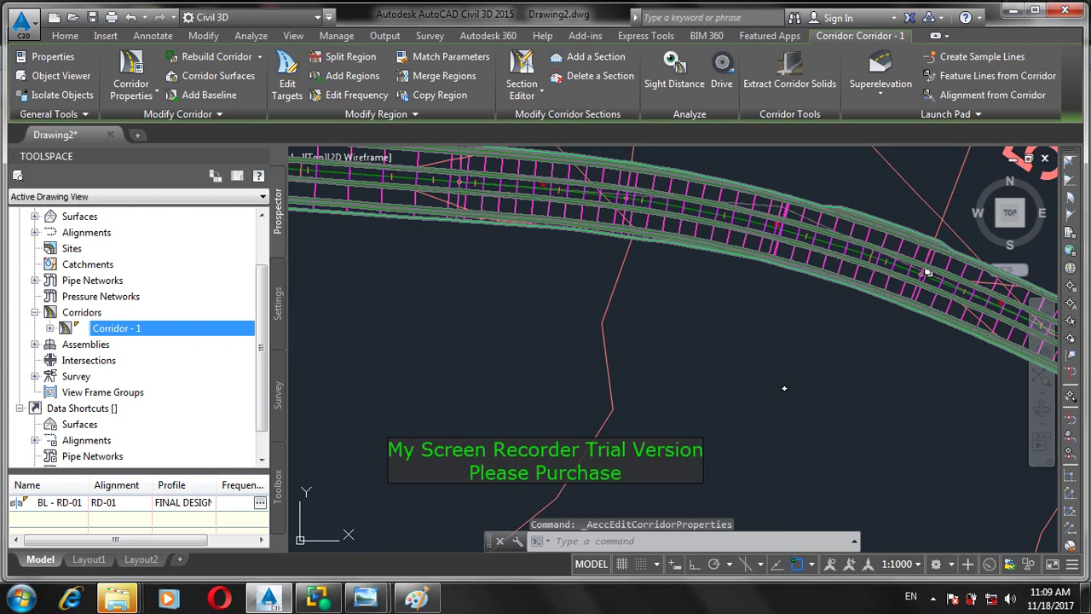
pyautogui.press('Escape')
pyautogui.press('Escape')
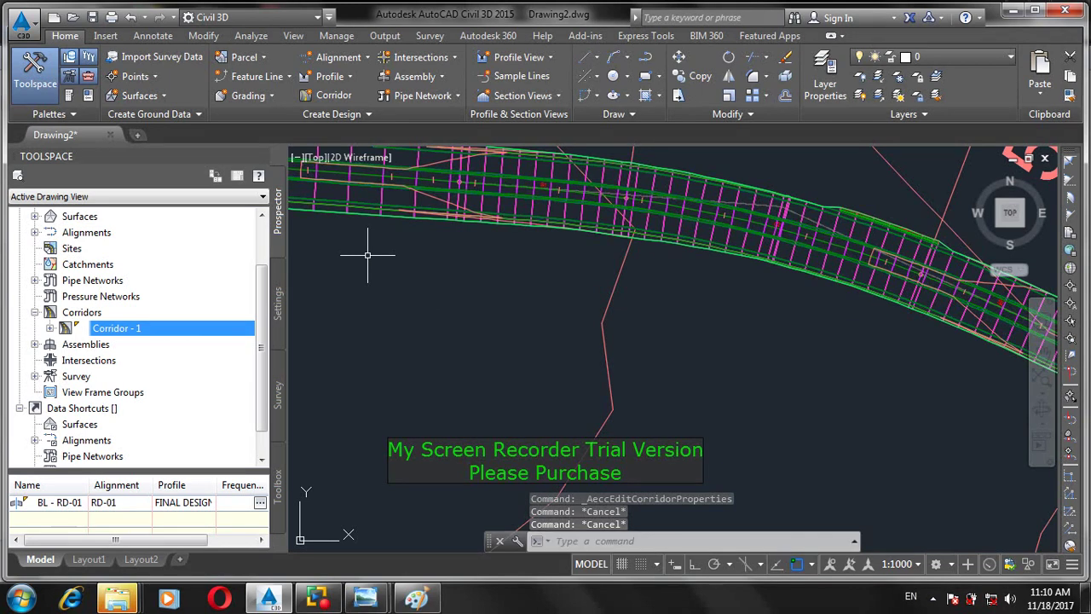
pyautogui.scroll(-3, 716, 303)
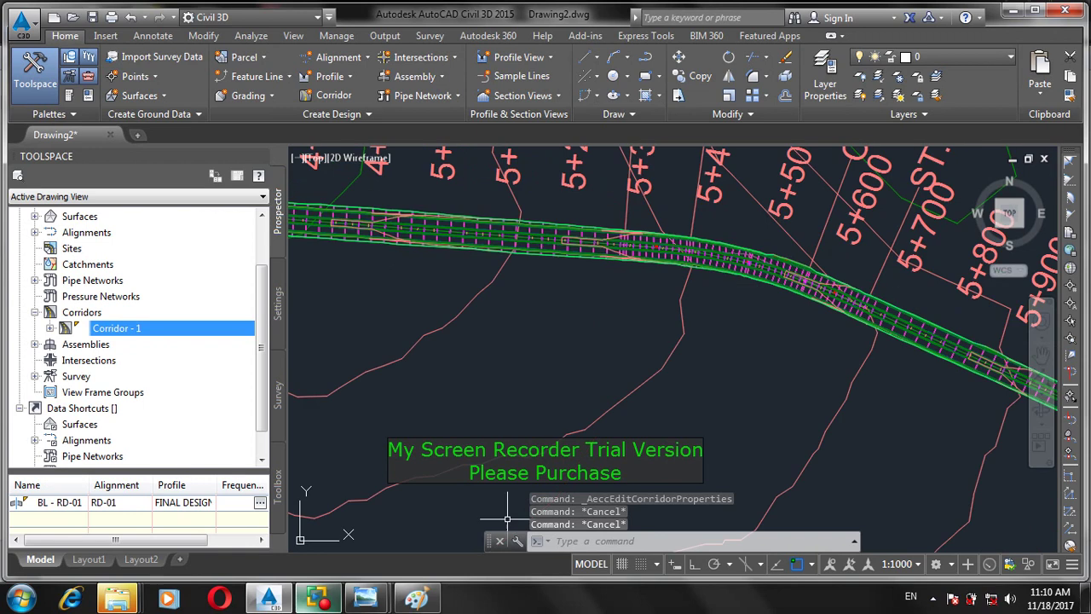
pyautogui.click(317, 598)
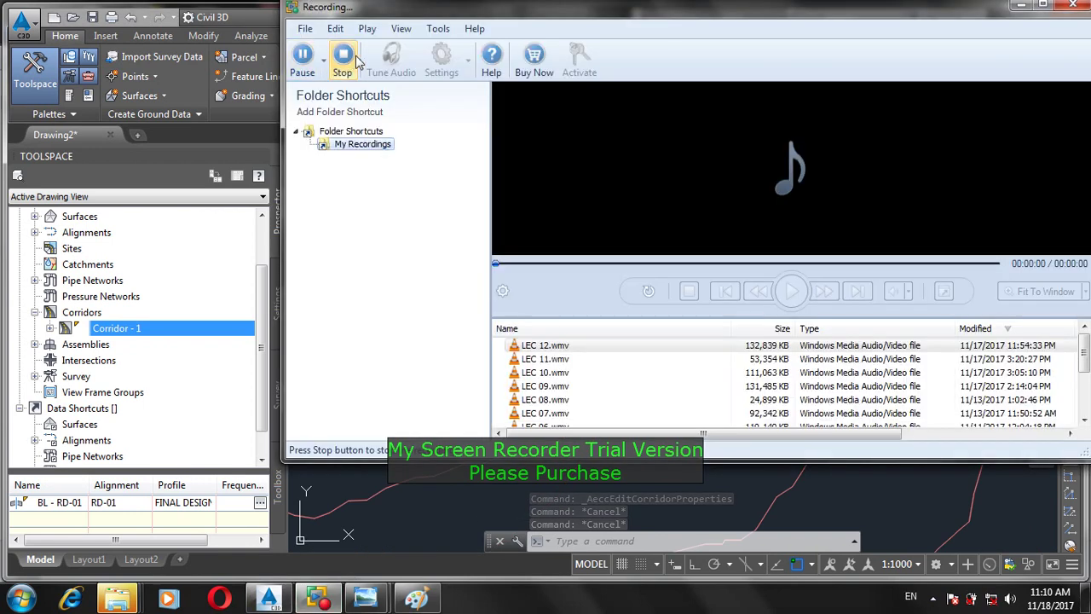